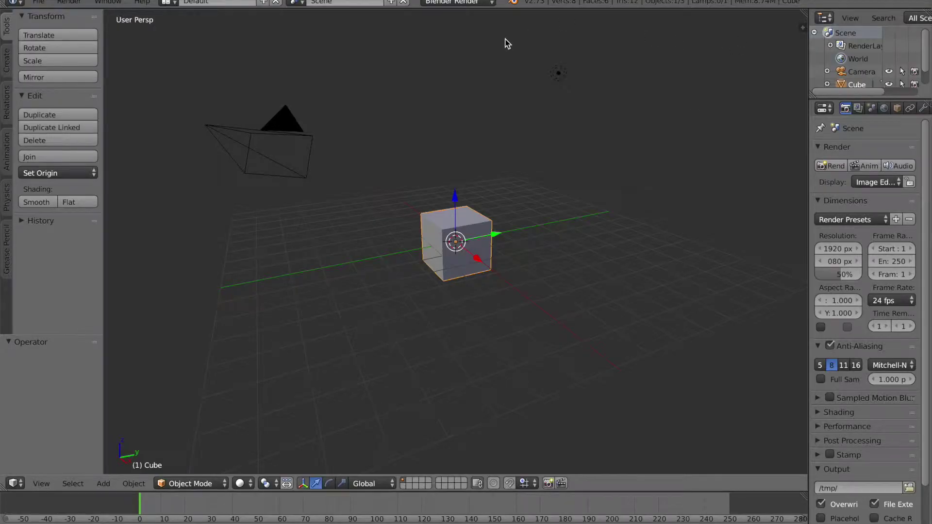
Add a Subdivision Surface modifier to the default cube
middle_click_drag(597, 327, 316, 330)
scroll(315, 330, "up", 4)
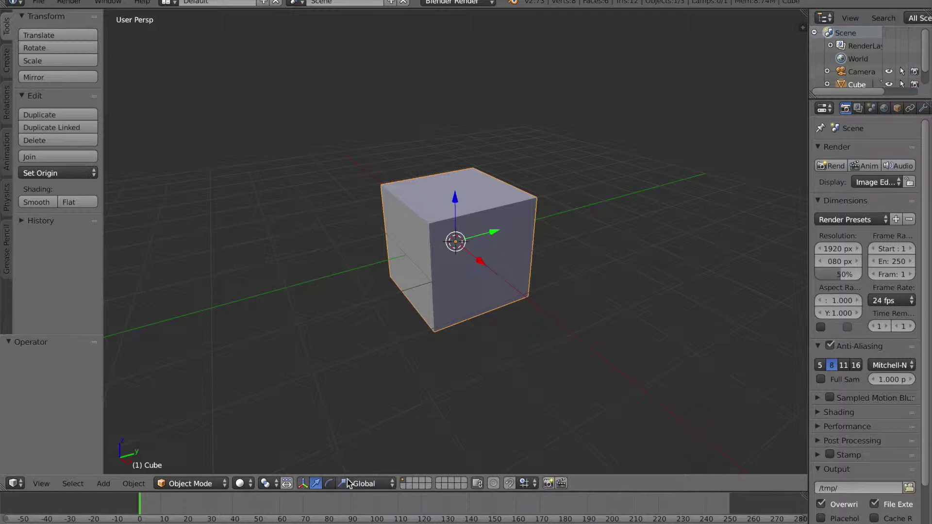
left_click(922, 108)
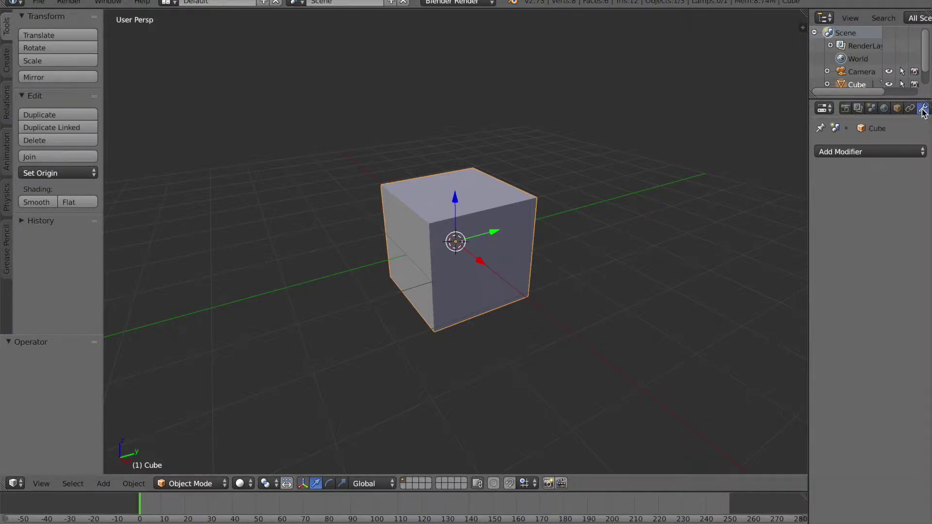
left_click(869, 150)
left_click(873, 152)
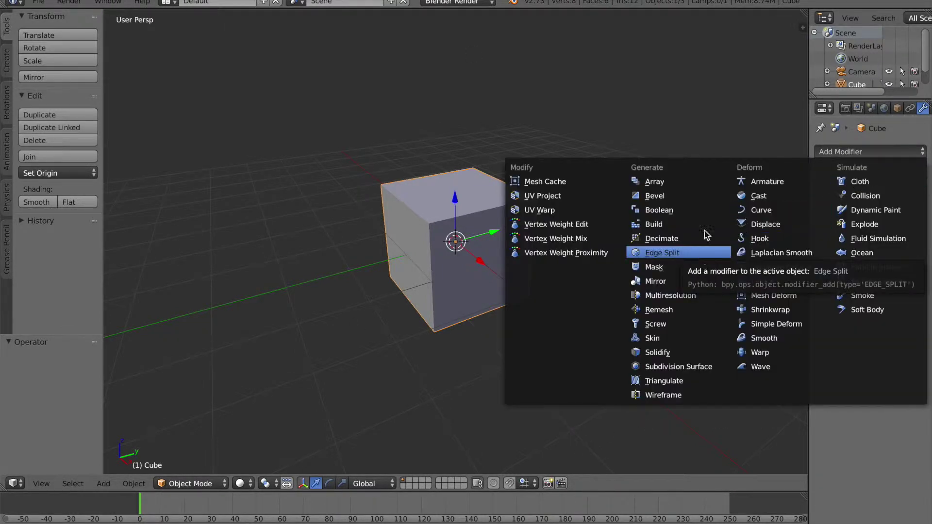
left_click(847, 153)
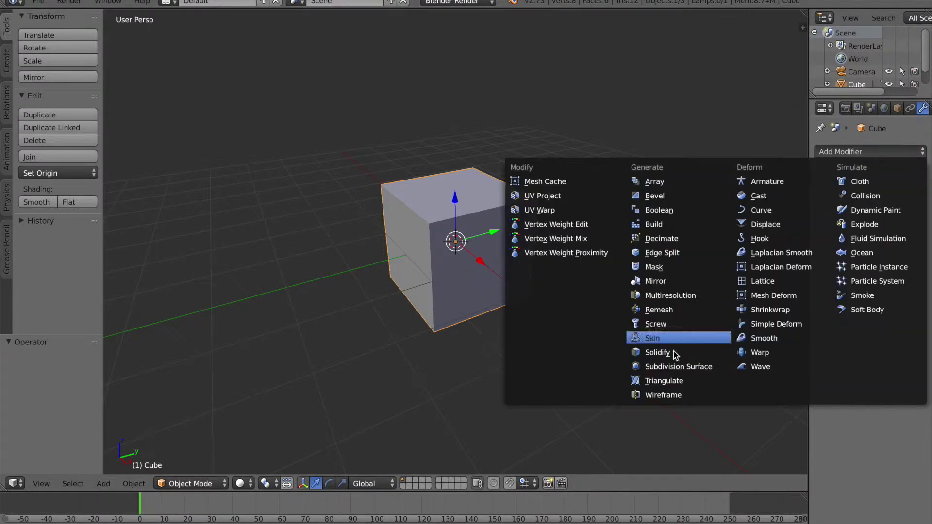
left_click(676, 367)
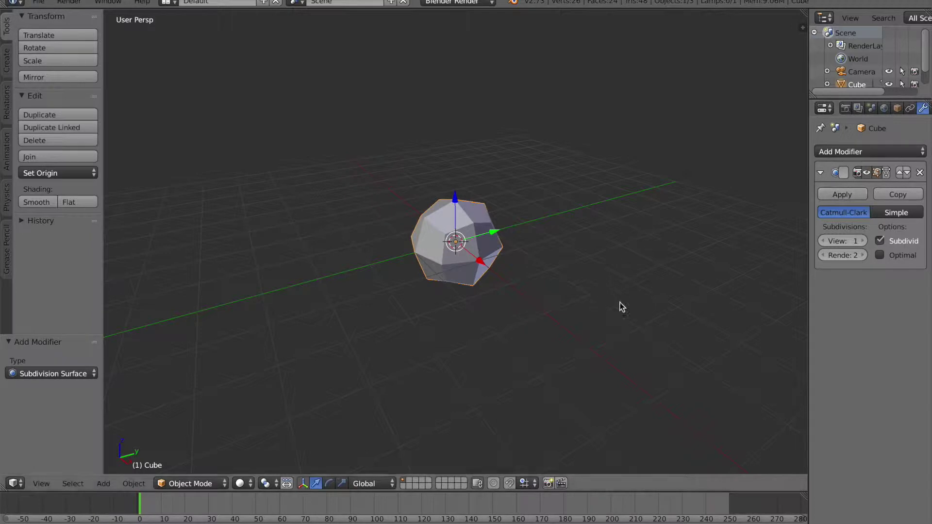
Set the modifier's view subdivisions to 2 and apply it to the cube's mesh
middle_click_drag(621, 307, 600, 296)
scroll(689, 258, "up", 3)
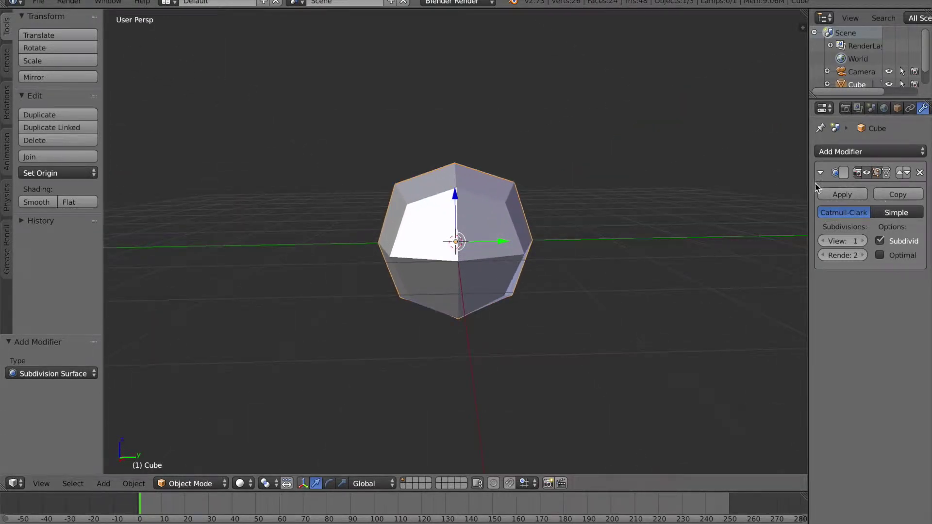
left_click(863, 241)
middle_click_drag(552, 297, 449, 343)
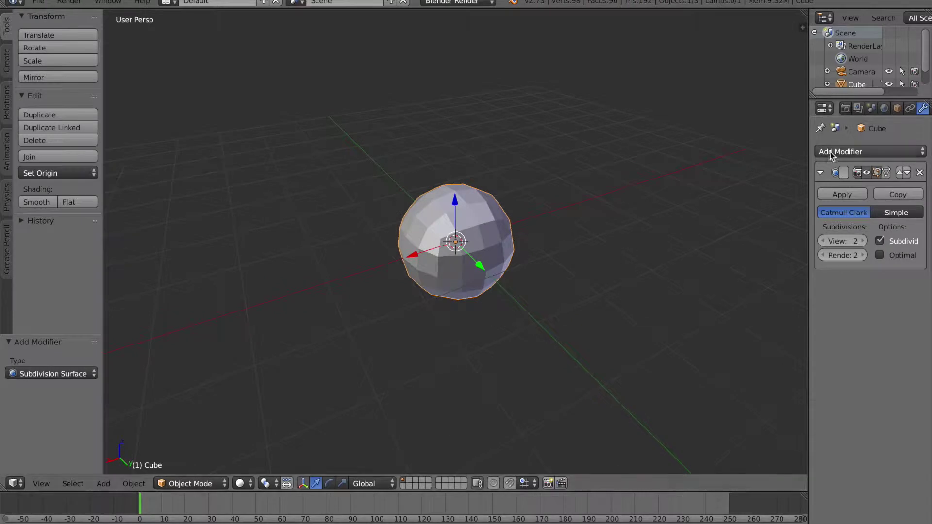
left_click(825, 196)
Scale the sphere up uniformly and raise it along the Z axis above the grid
mouse_move(599, 239)
middle_mouse_down()
mouse_move(564, 253)
mouse_move(601, 242)
middle_mouse_up()
key("s")
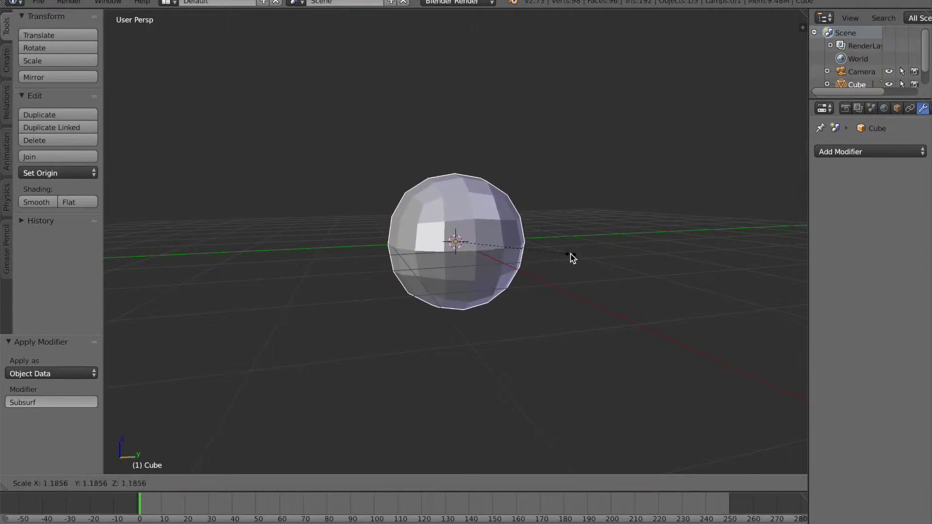
left_click(590, 251)
left_click(460, 195)
left_click_drag(454, 197, 450, 128)
middle_click_drag(436, 279, 456, 295)
Enter Edit Mode on the sphere and switch to face selection
key("Tab")
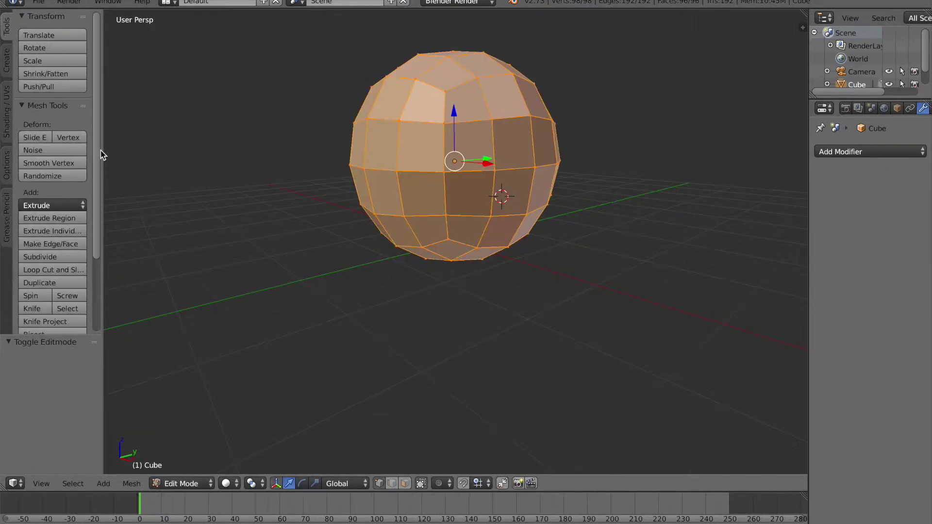
left_click(406, 483)
middle_click_drag(591, 329, 552, 335)
left_click(42, 483)
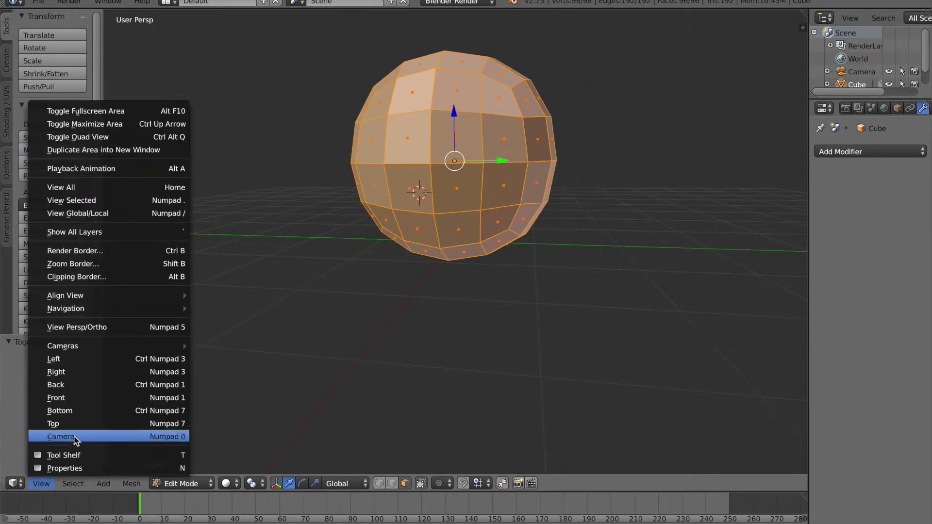
left_click(70, 405)
middle_click_drag(406, 320, 379, 333)
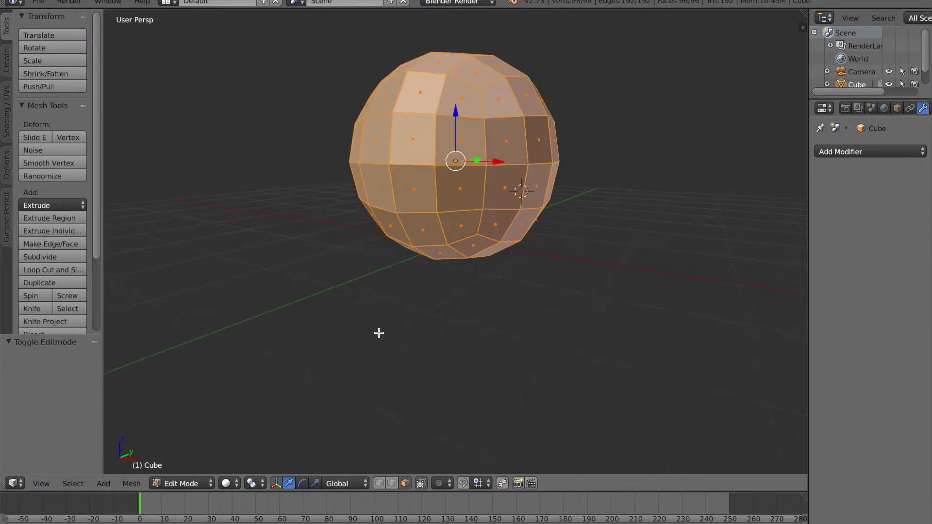
Select two opposite side faces just below the sphere's equator and extrude them in place with no offset
right_click(501, 192)
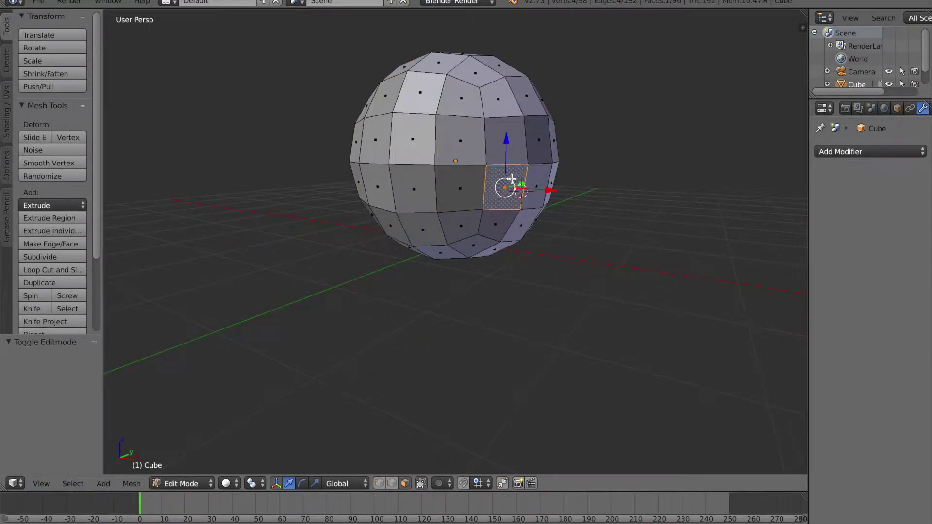
middle_click_drag(410, 254, 444, 240)
right_click(386, 200, "shift")
key("e")
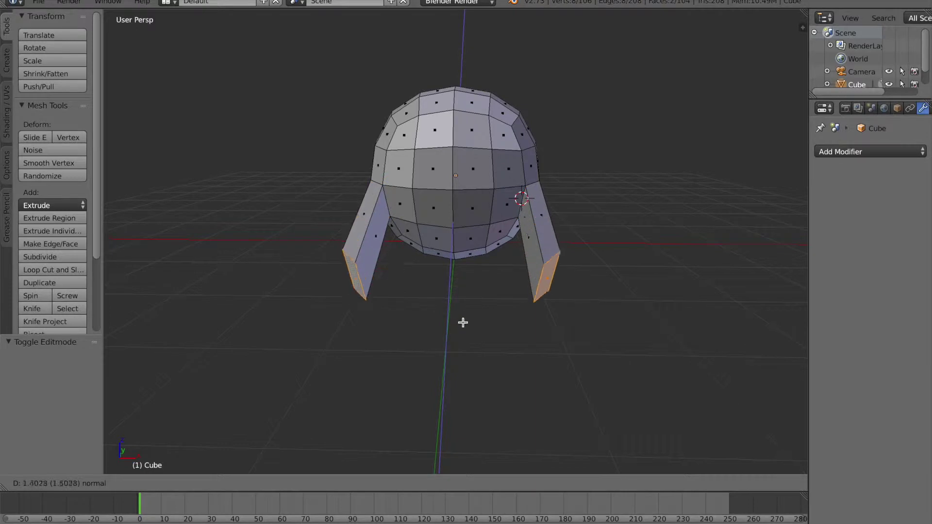
right_click(472, 359)
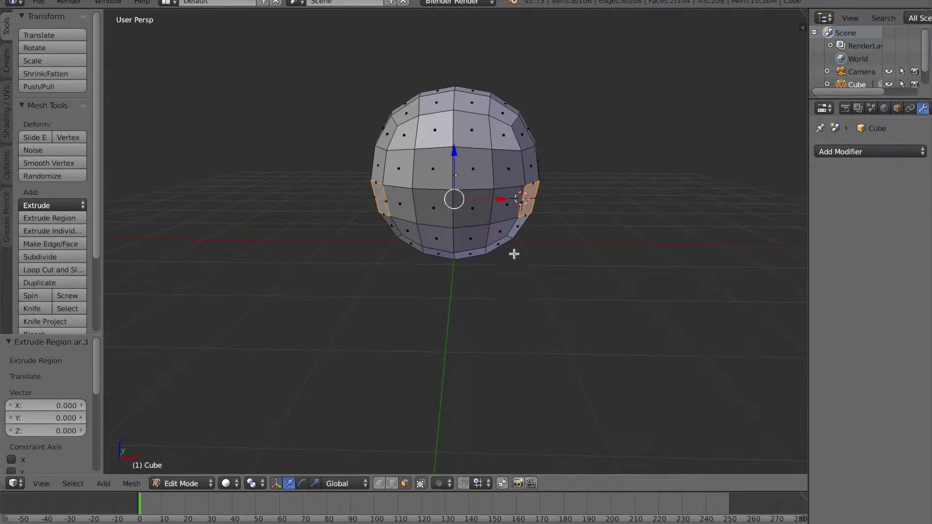
Scale the two extruded faces outward along the X axis by 1.443 and again by 1.122
left_click(314, 484)
left_click_drag(500, 200, 522, 204)
middle_click_drag(528, 268, 451, 232)
left_click_drag(455, 229, 441, 224)
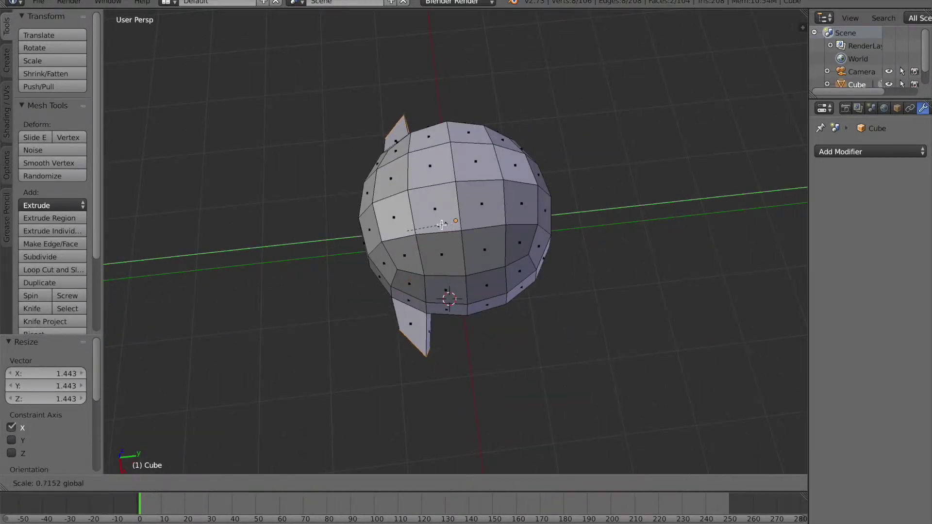
right_click(441, 224)
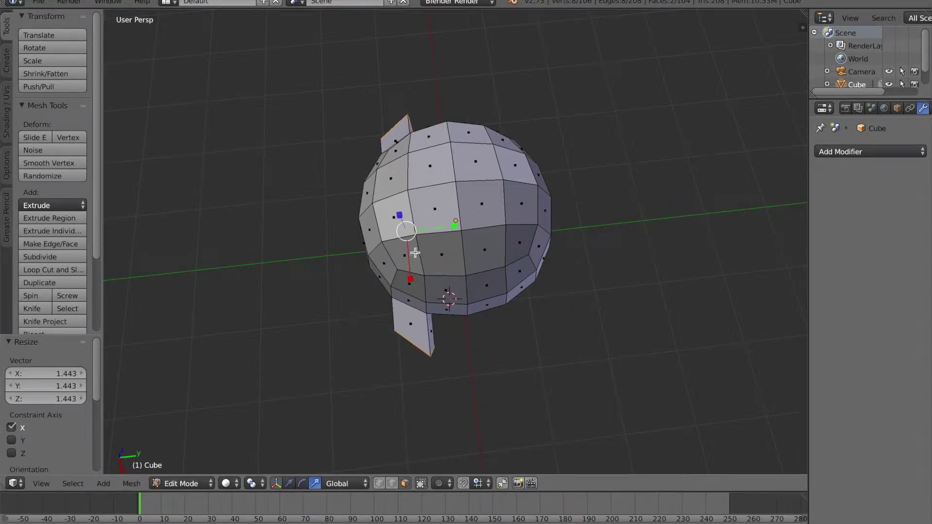
left_click_drag(410, 280, 412, 287)
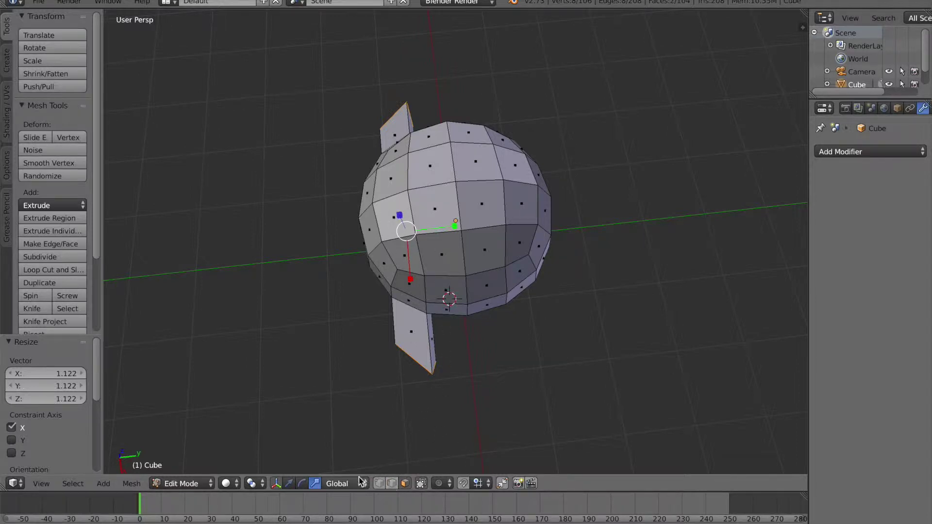
Try to rotate both extruded end faces about the global Y axis
left_click(288, 483)
middle_click_drag(368, 299, 432, 283)
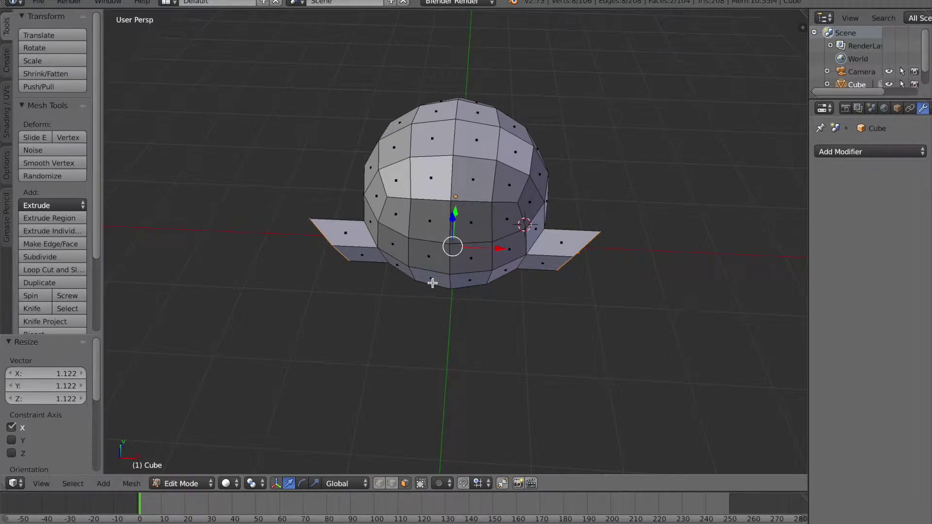
key("r")
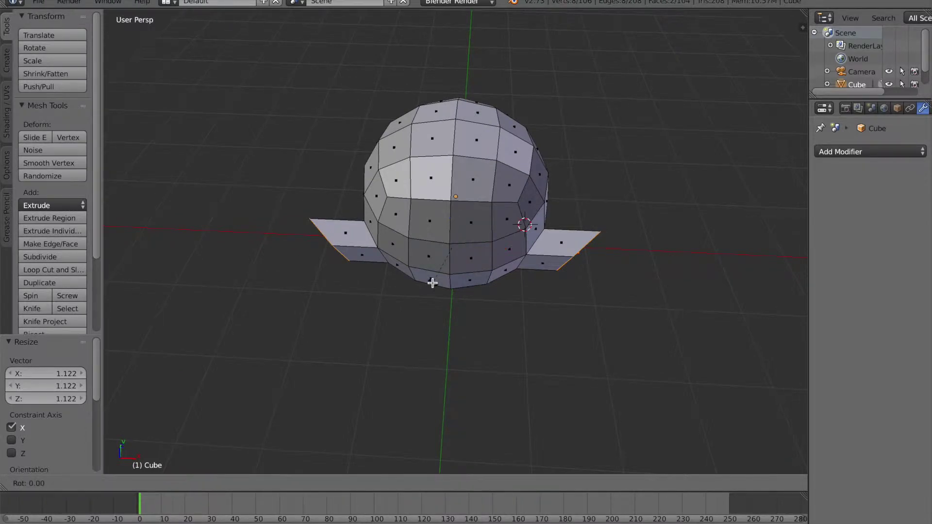
key("y")
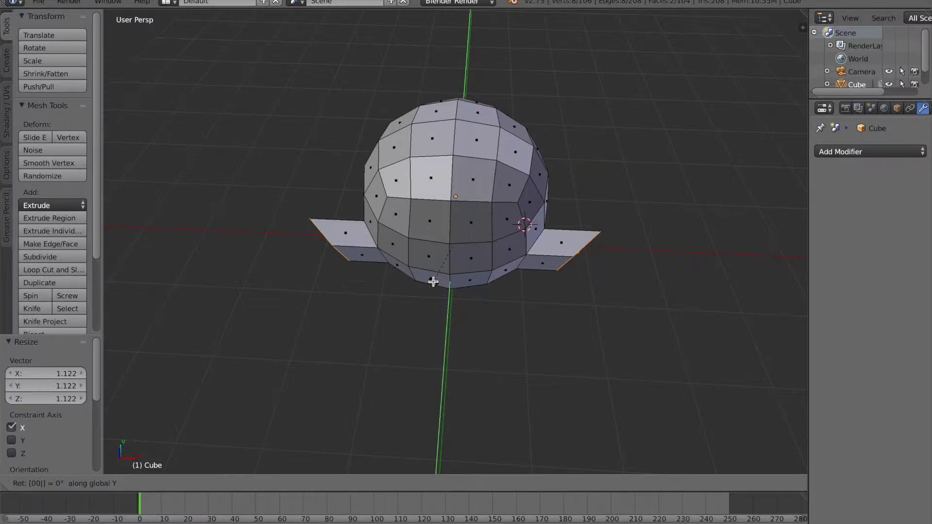
key("Escape")
middle_click_drag(570, 268, 560, 268)
scroll(560, 268, "up", 1)
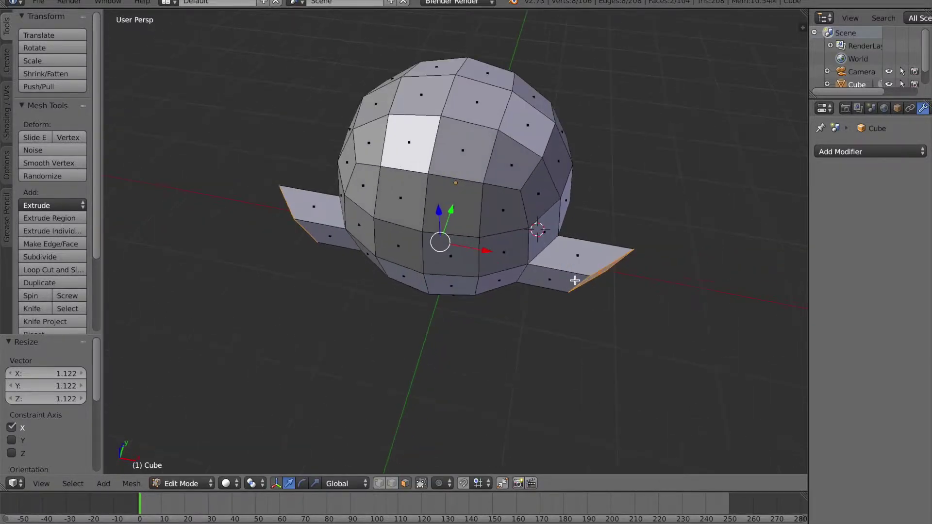
Select only the end face of one extrusion and try rotating it about the global Z and Y axes
right_click(606, 272)
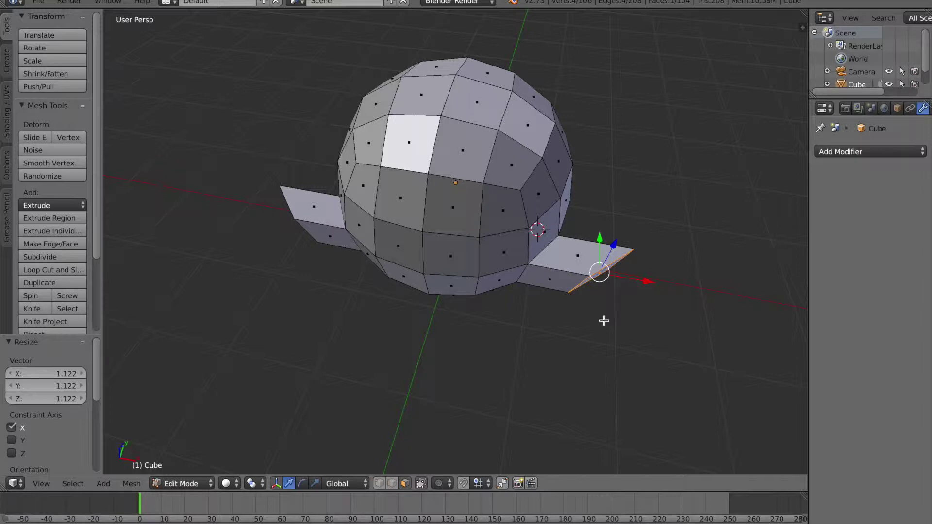
key("r")
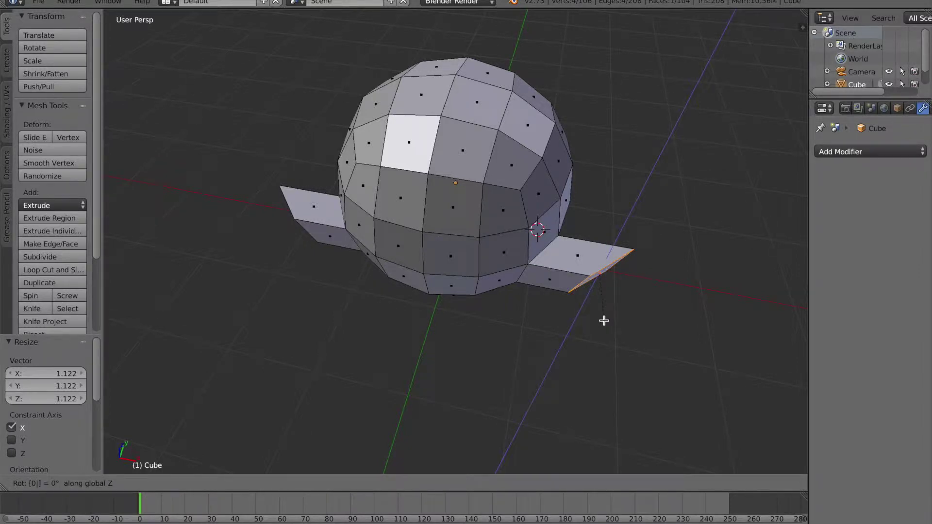
key("Escape")
scroll(586, 301, "down", 1)
middle_click_drag(586, 302, 567, 284)
key("r")
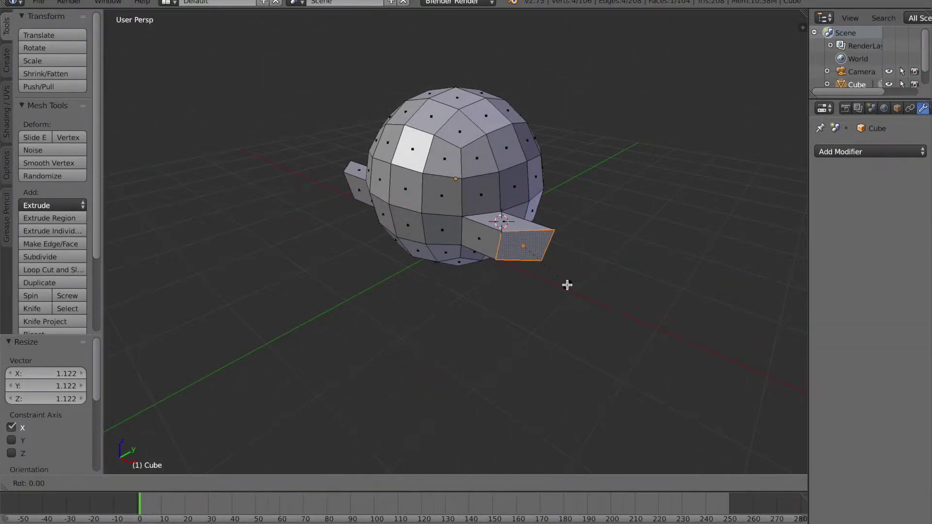
key("y")
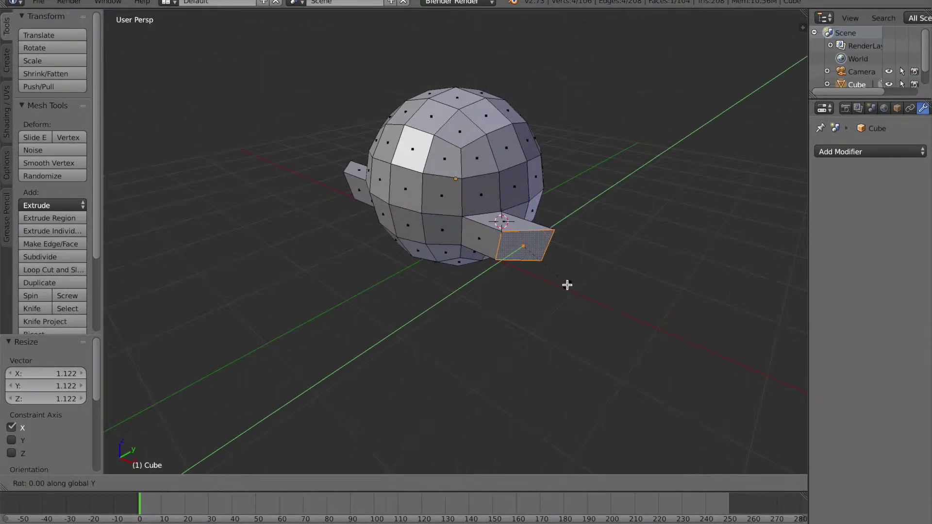
key("Escape")
Try rotating the selected end face by 0° about the global X axis and freely by about -39°
key("r")
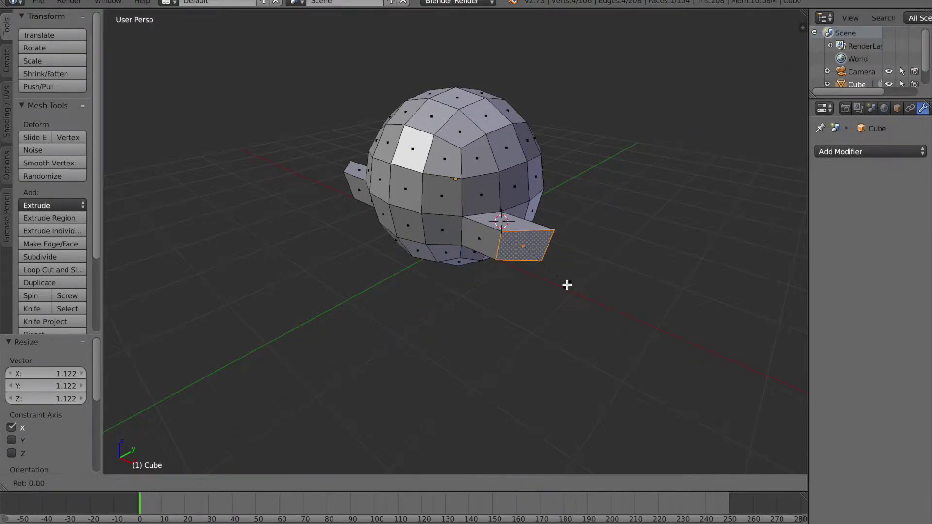
key("x")
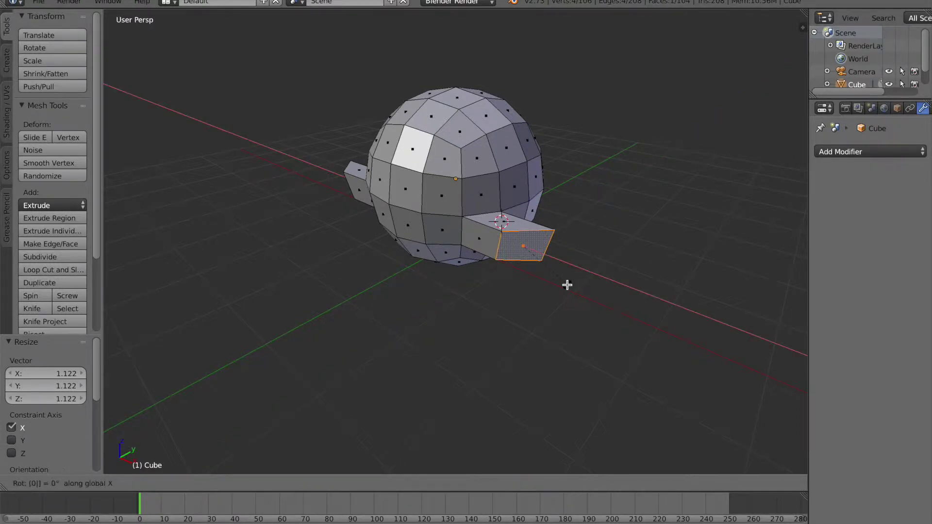
key("Return")
middle_click_drag(577, 298, 531, 336)
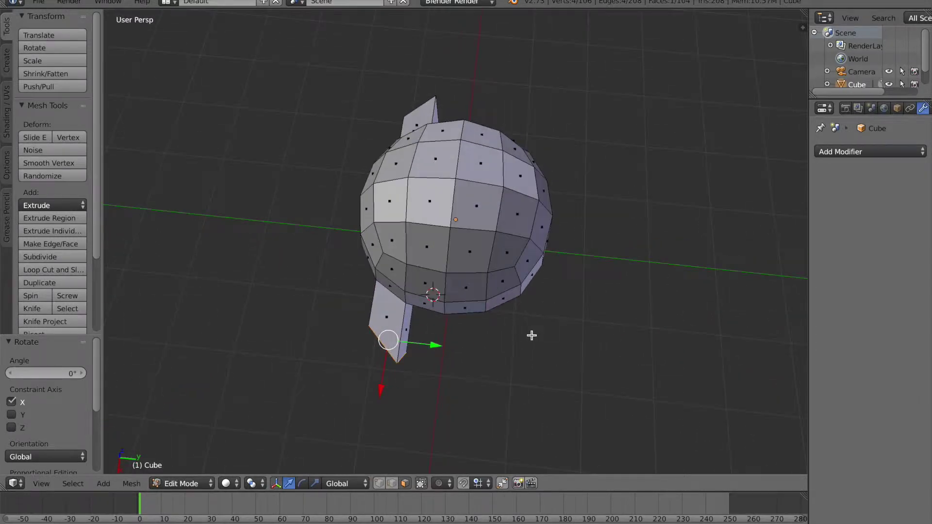
key("r")
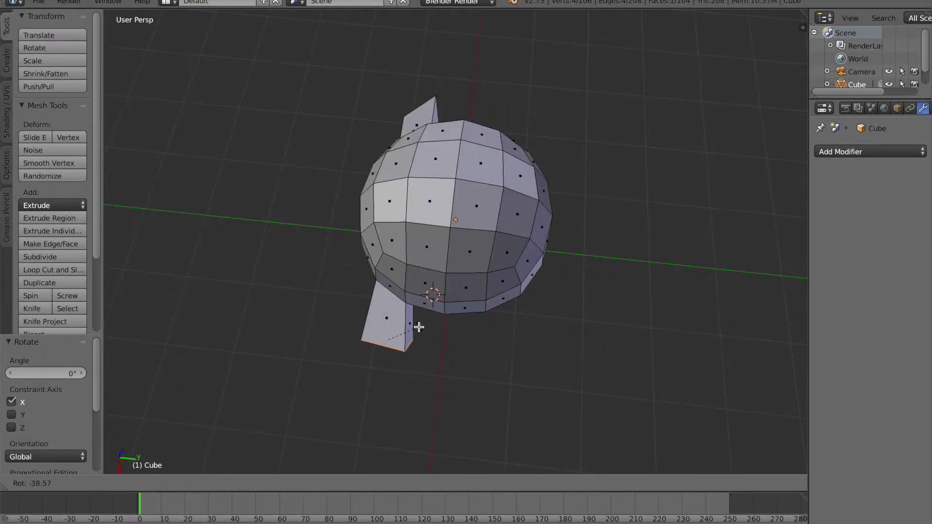
right_click(418, 322)
middle_click_drag(387, 409, 421, 351)
scroll(421, 351, "up", 3)
middle_click_drag(510, 295, 508, 335)
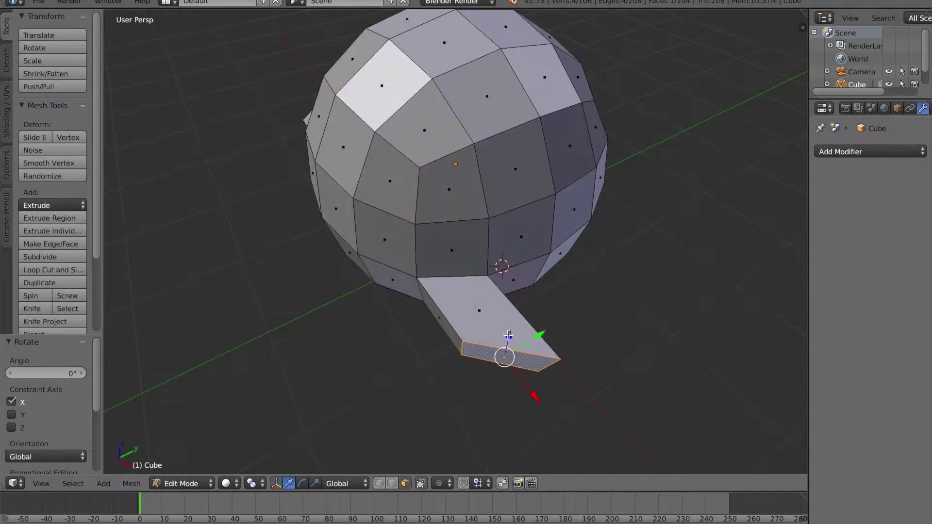
Undo the rotation, scaling, extrusion and face selection back to the plain sphere with its whole mesh selected
key("ctrl+z")
key("ctrl+z")
key("ctrl+z")
key("ctrl+z")
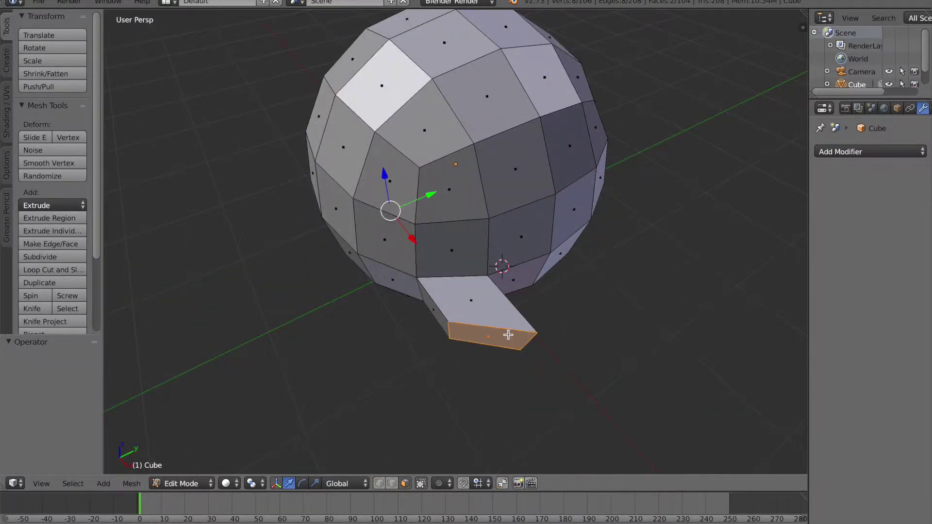
middle_click_drag(371, 300, 468, 260)
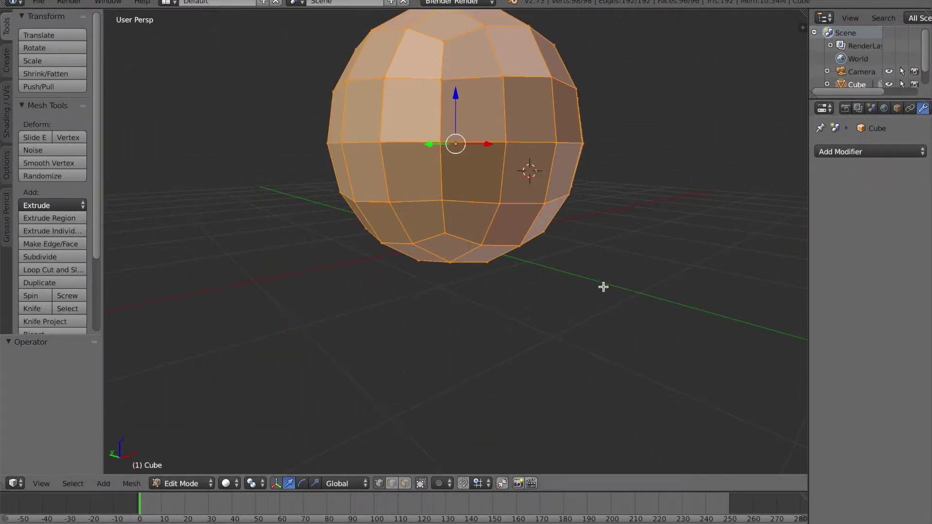
middle_click_drag(604, 285, 570, 304)
scroll(530, 316, "up", 2)
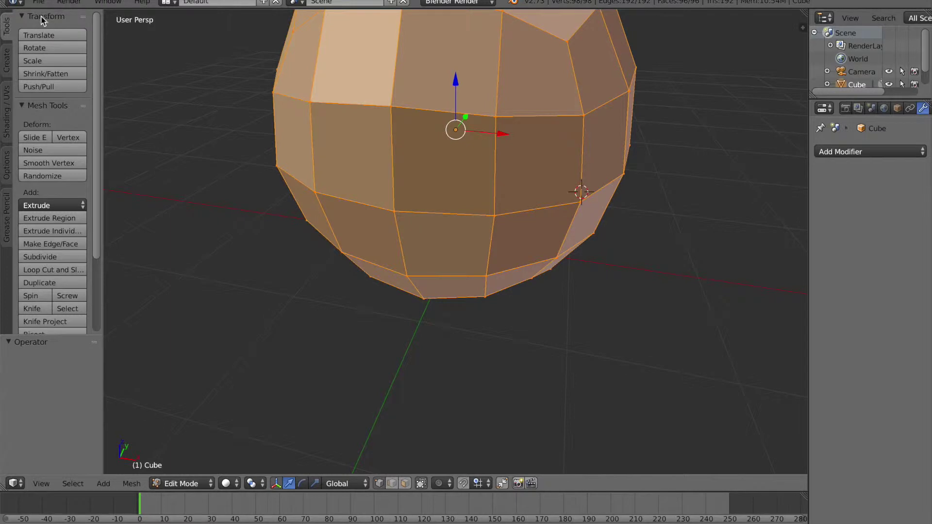
Start a new file by reloading the start-up file
left_click(39, 2)
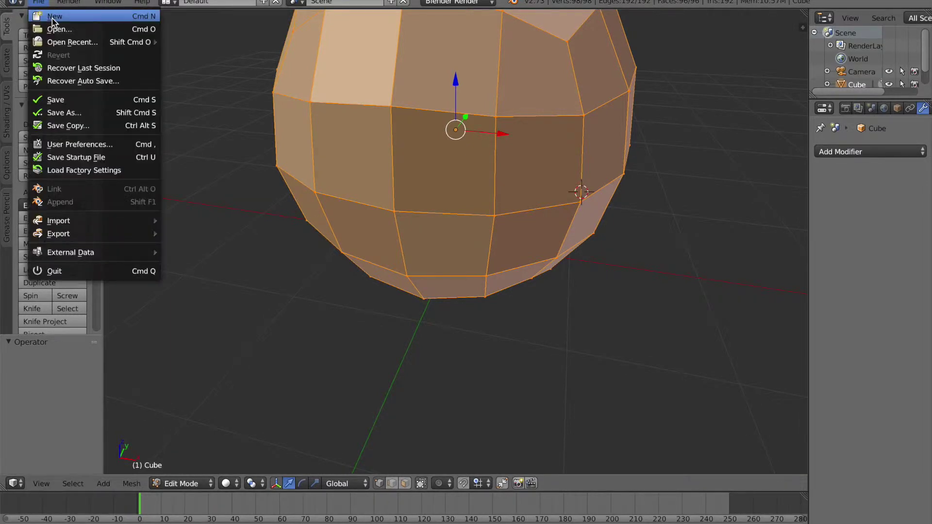
left_click(38, 2)
left_click(50, 15)
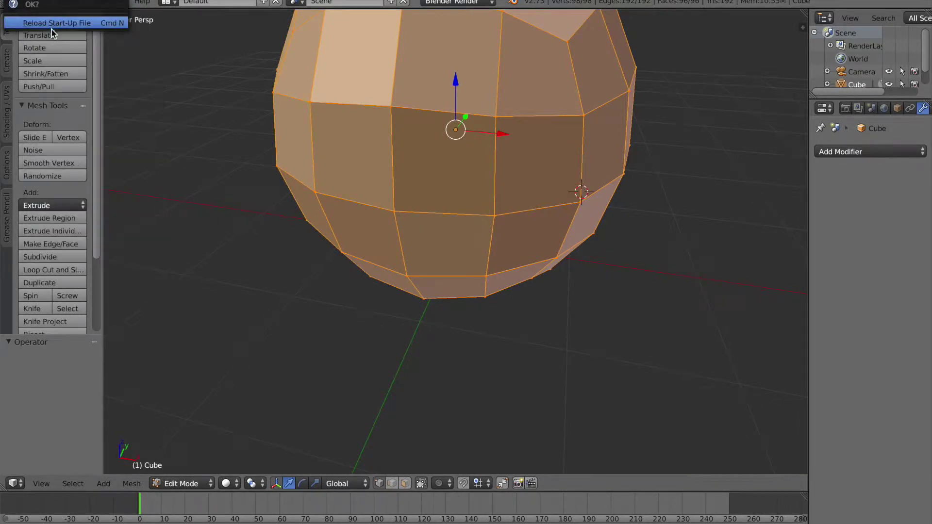
left_click(52, 23)
scroll(429, 269, "up", 4)
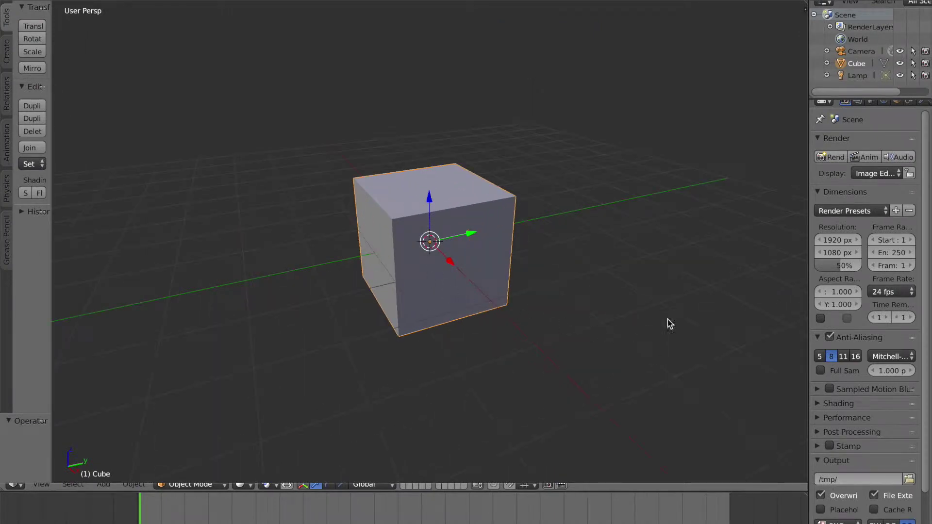
Add a Subdivision Surface modifier to the default cube and apply it with one view subdivision
left_click(920, 102)
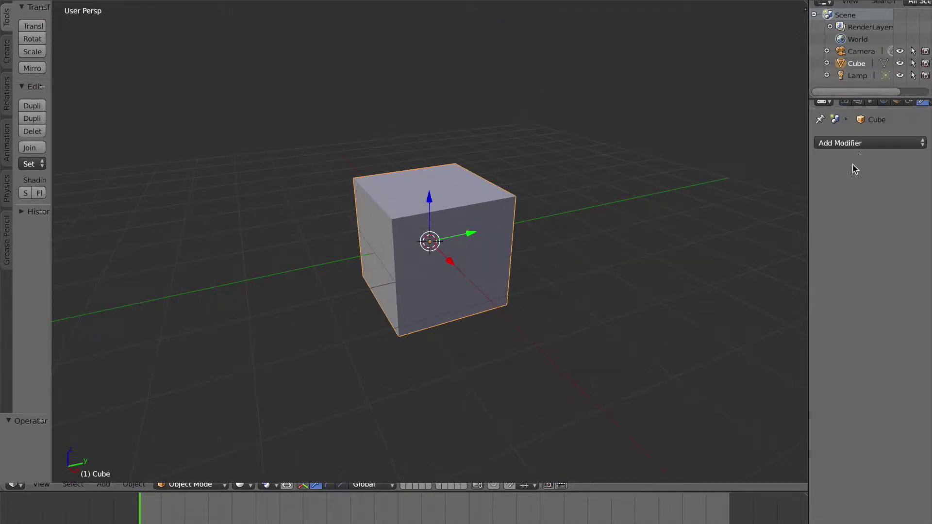
left_click(845, 146)
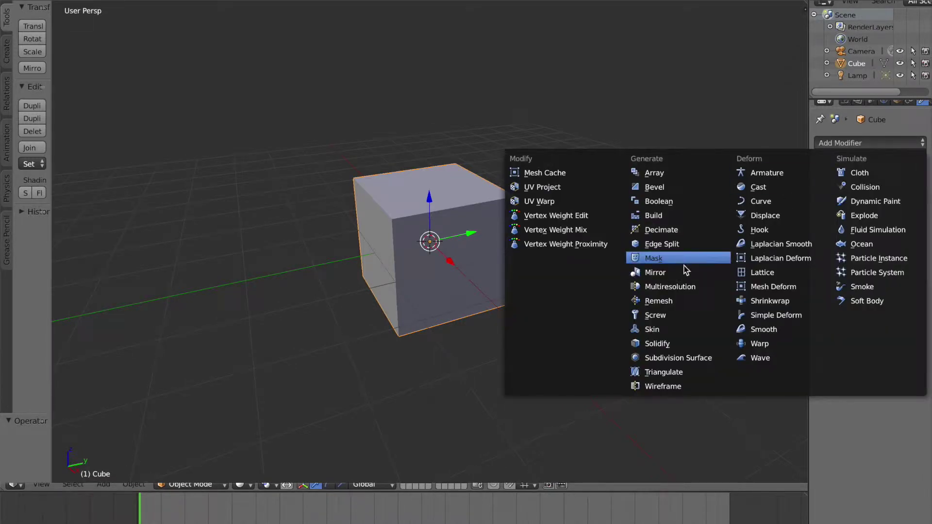
left_click(686, 358)
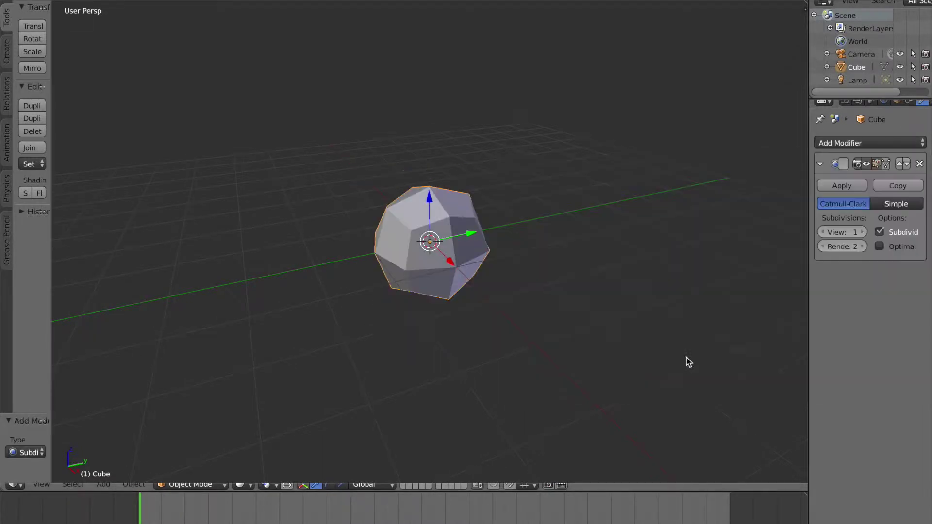
left_click(860, 186)
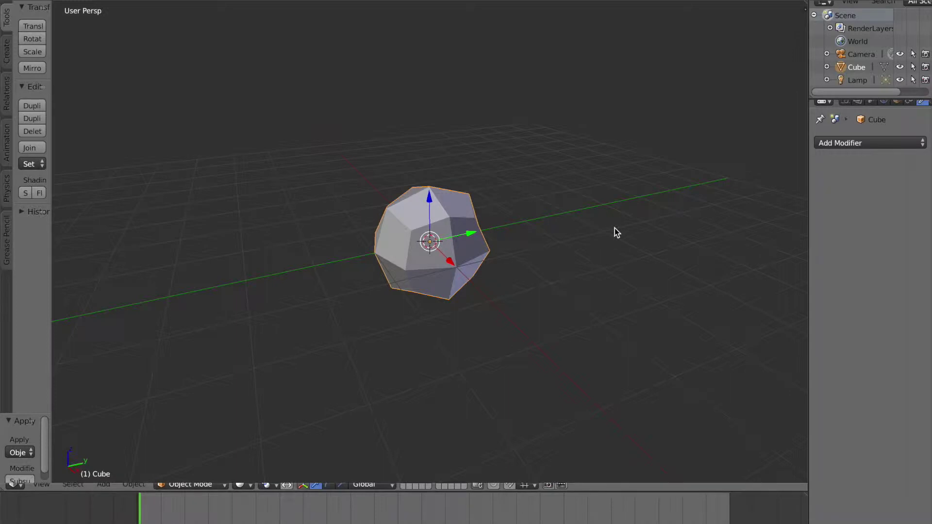
Scale the subdivided cube up uniformly by about 1.5
key("s")
left_click(715, 185)
middle_click_drag(652, 298, 576, 266)
scroll(520, 247, "up", 3)
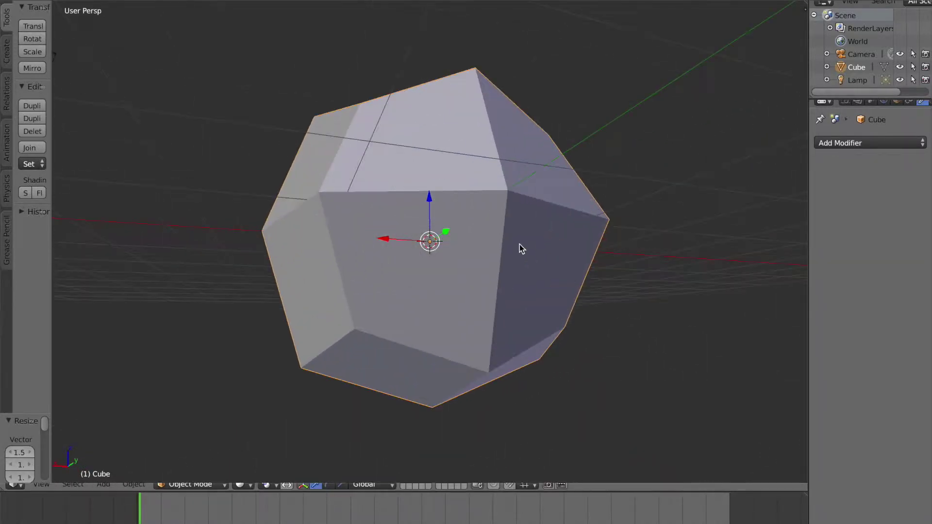
Put the subdivided cube into Edit Mode with face selection
left_click(189, 484)
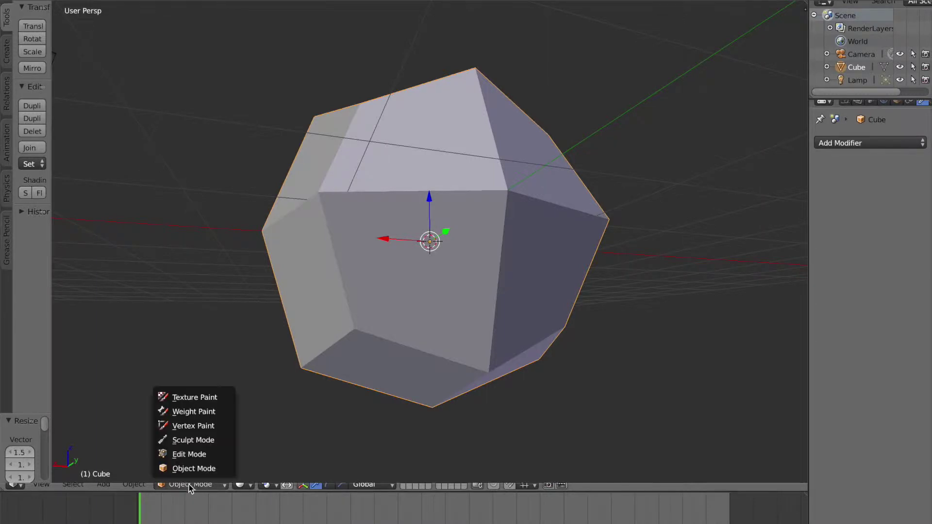
left_click(193, 452)
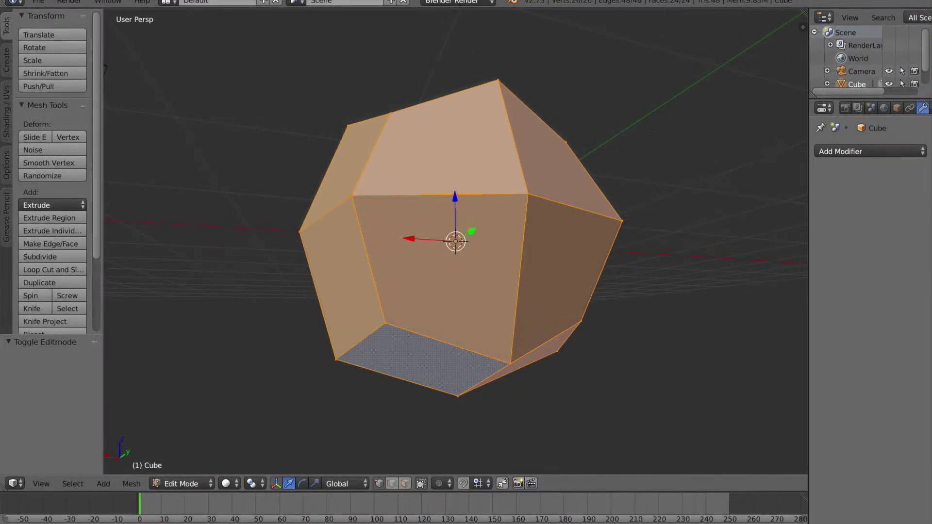
middle_click_drag(641, 301, 525, 312)
left_click(403, 482)
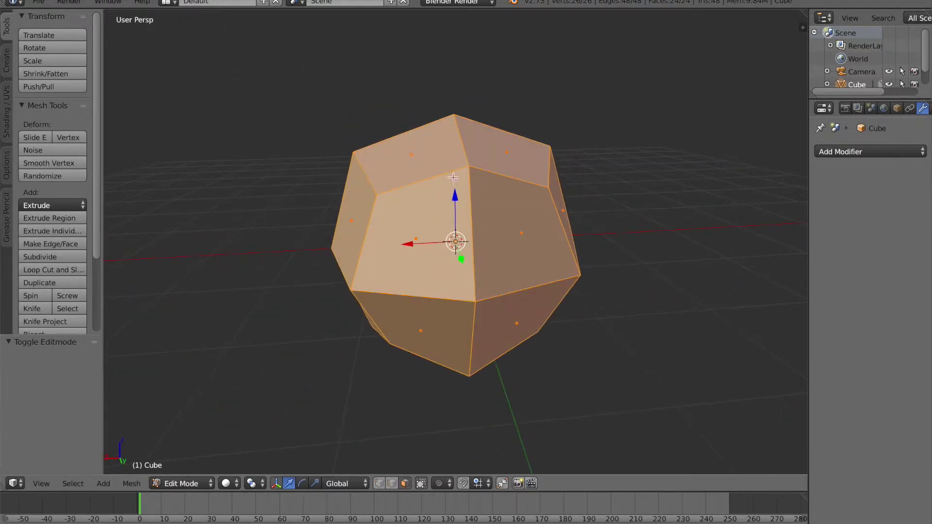
Add two centred vertical loop cuts, one through each X half of the sphere
key("ctrl+r")
left_click(419, 189)
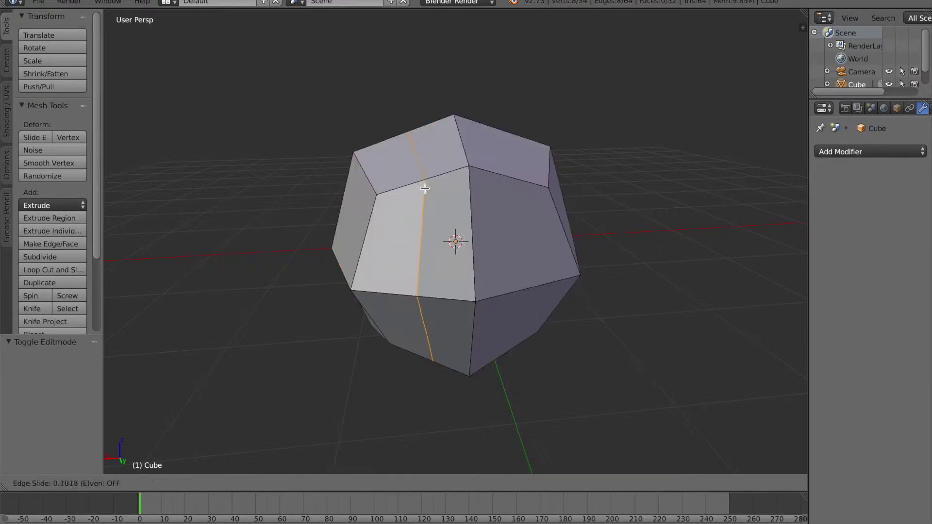
right_click(423, 190)
key("ctrl+r")
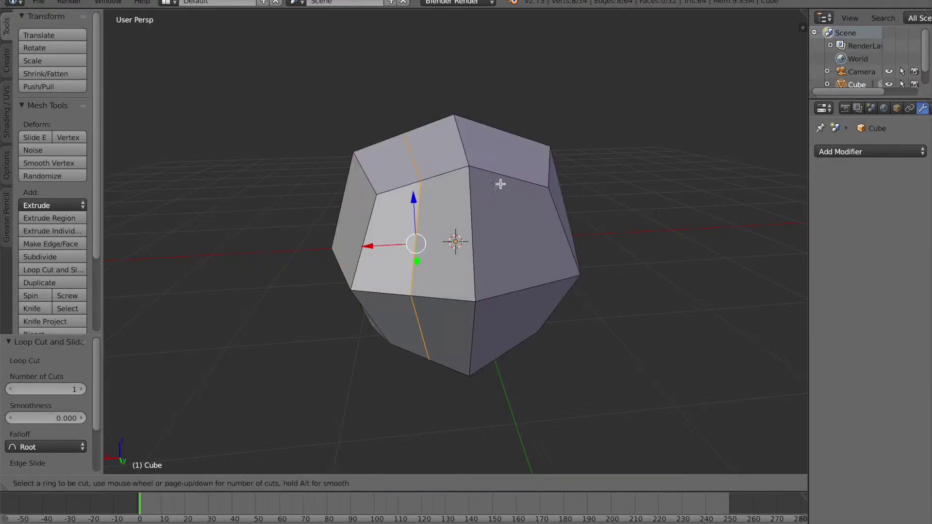
left_click(505, 181)
right_click(608, 256)
Add two centred horizontal loop cuts around the sphere, one above and one below its middle edge loop
middle_click_drag(607, 255, 494, 218)
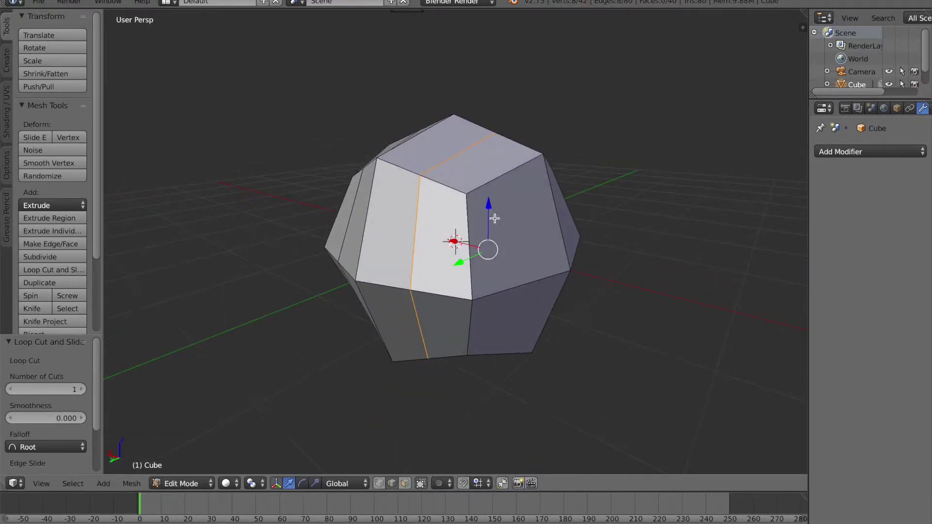
key("r")
right_click(422, 143)
key("ctrl+r")
left_click(349, 200)
right_click(345, 180)
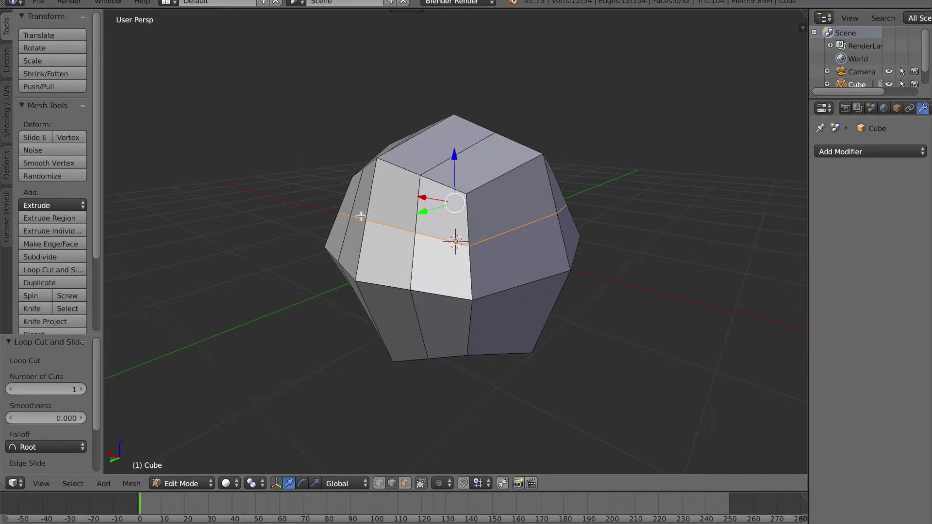
key("ctrl+r")
left_click(375, 316)
right_click(376, 316)
middle_click_drag(472, 352, 437, 333)
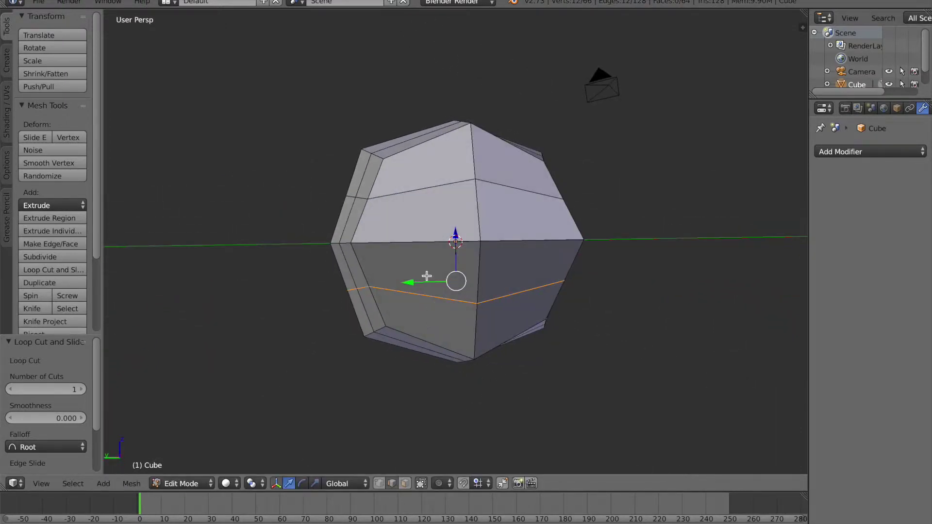
Add a centred vertical loop cut through the +Y half of the sphere
key("ctrl+r")
left_click(428, 246)
right_click(448, 242)
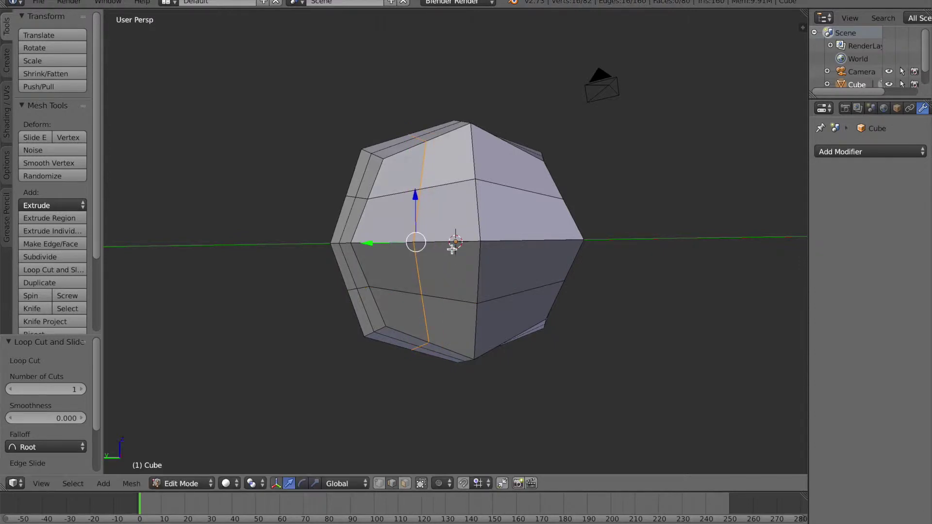
key("ctrl+r")
left_click(522, 237)
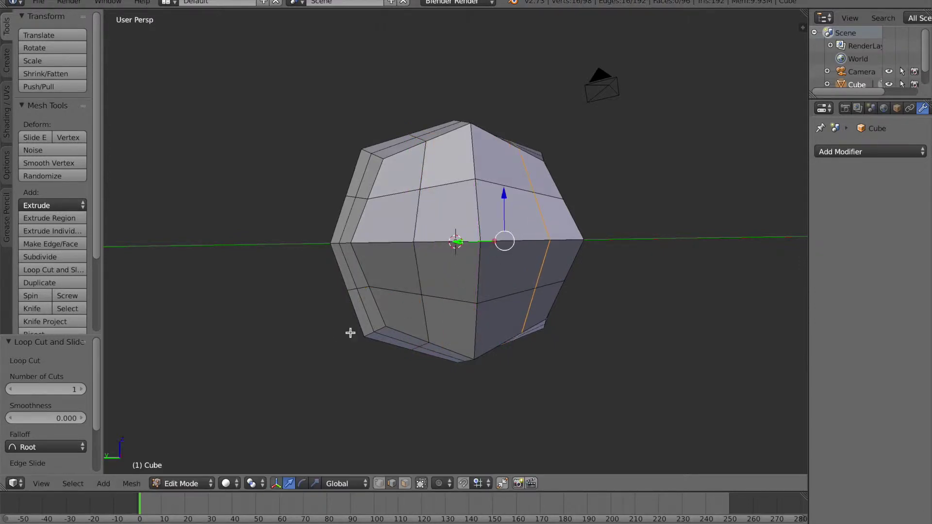
key("ctrl+z")
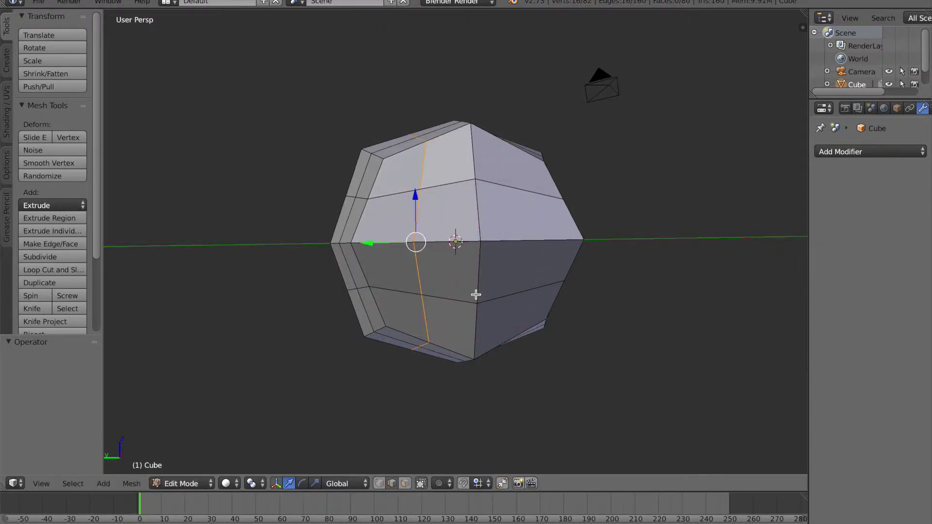
Add a centred vertical loop cut through the -Y half of the sphere and switch to face selection
key("ctrl+r")
left_click(520, 238)
right_click(564, 219)
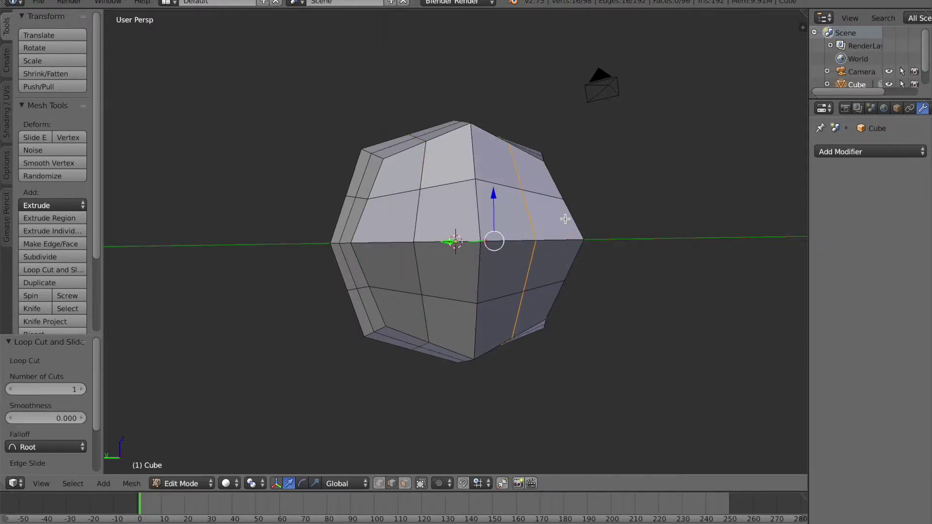
mouse_move(400, 373)
middle_mouse_down()
mouse_move(474, 376)
mouse_move(398, 374)
middle_mouse_up()
left_click(405, 484)
Try extruding two opposite side faces below the middle in place and scaling them outward along the global X axis
right_click(431, 280)
middle_click_drag(406, 328, 446, 312)
right_click(449, 299, "shift")
key("e")
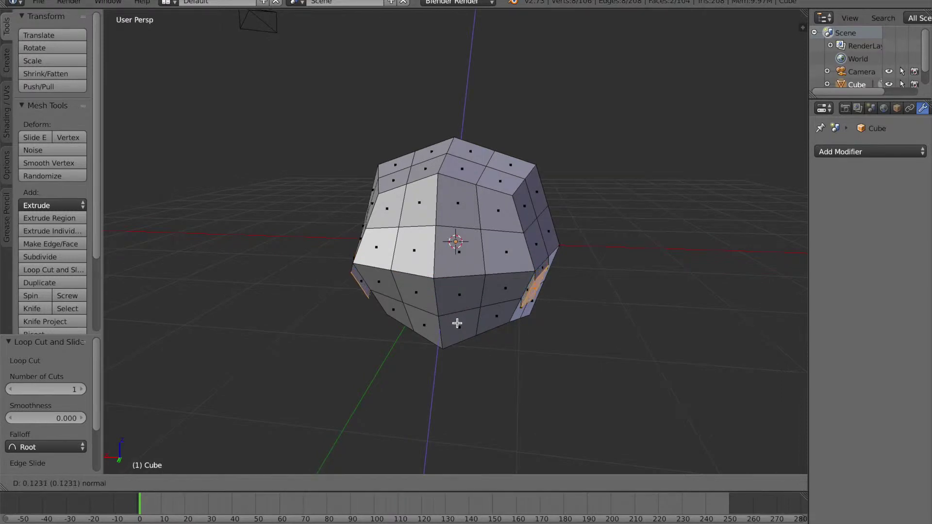
right_click(463, 377)
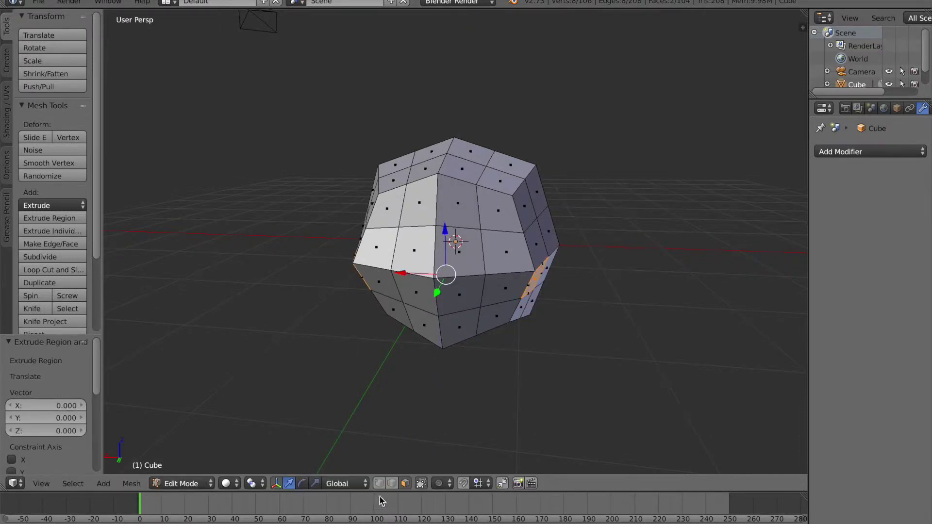
left_click(315, 483)
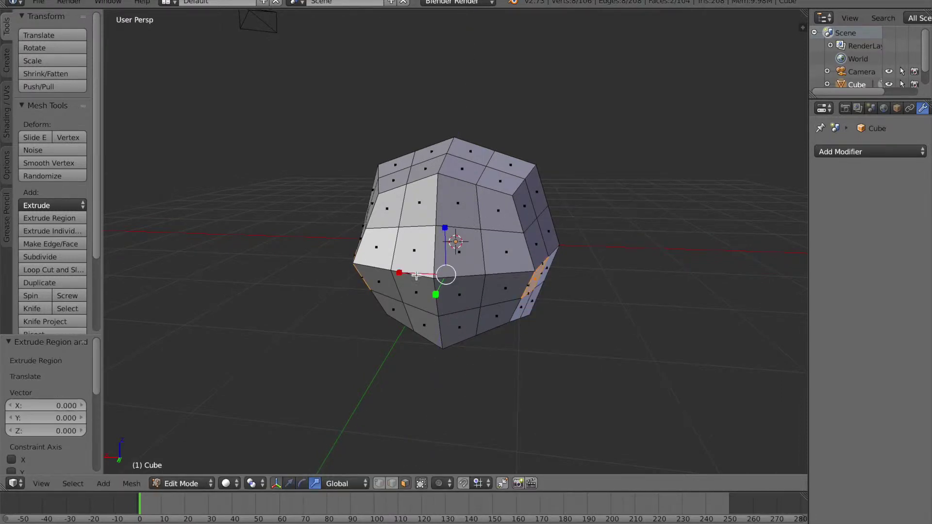
left_click_drag(400, 273, 381, 272)
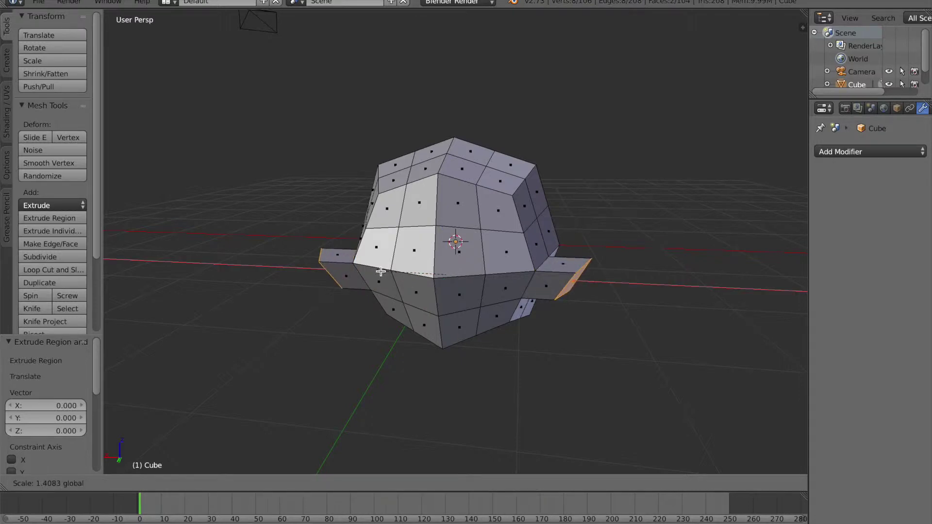
right_click(381, 272)
Undo the extrusion and the selection of both side faces
key("ctrl+z")
key("ctrl+z")
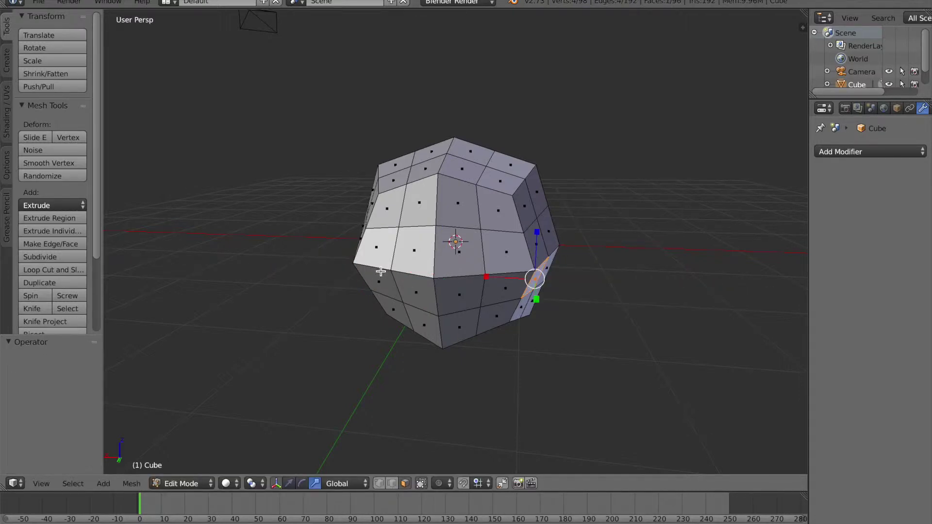
key("ctrl+z")
Select the two matching faces just below the middle on opposite X sides and extrude them in place
middle_click_drag(234, 292, 274, 348)
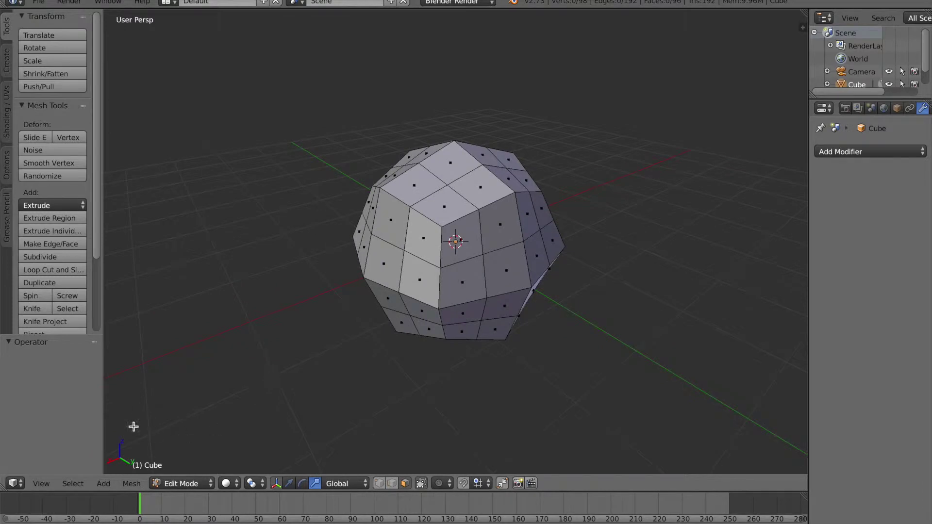
left_click(41, 484)
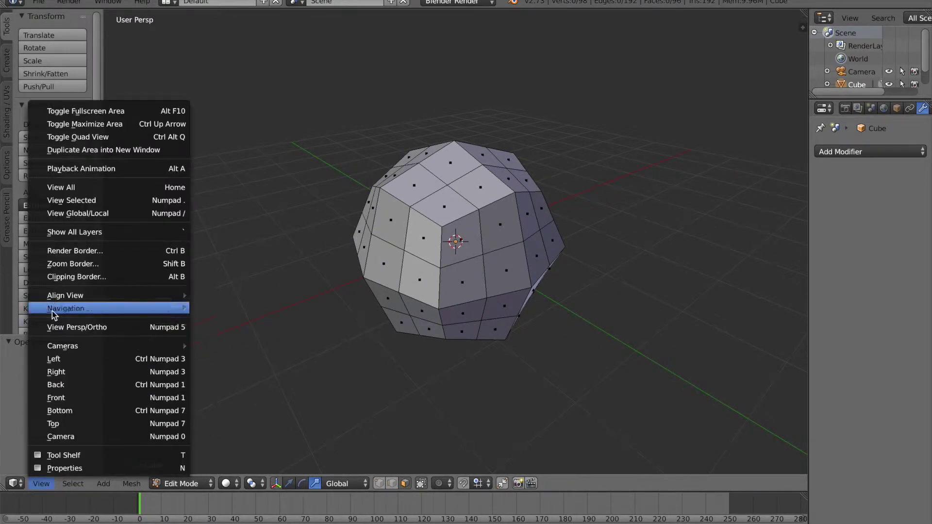
left_click(57, 398)
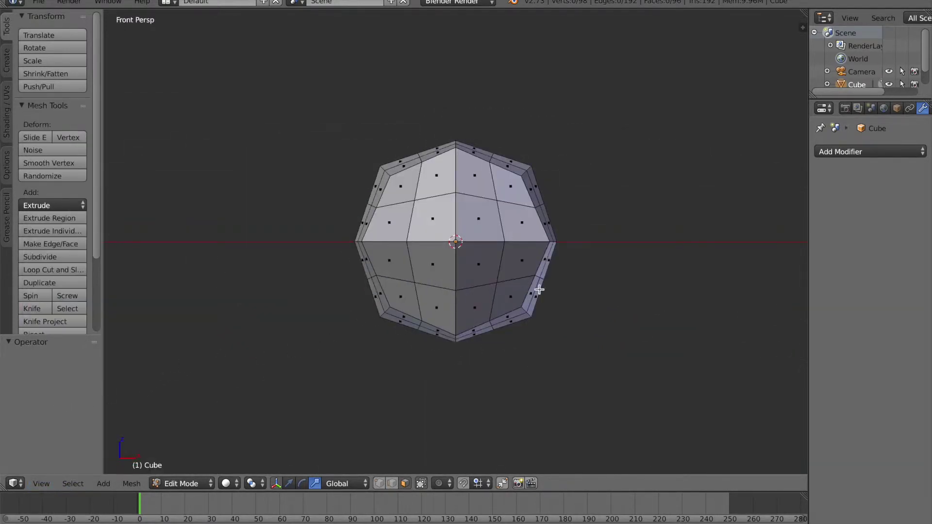
middle_click_drag(561, 312, 526, 268)
right_click(527, 267)
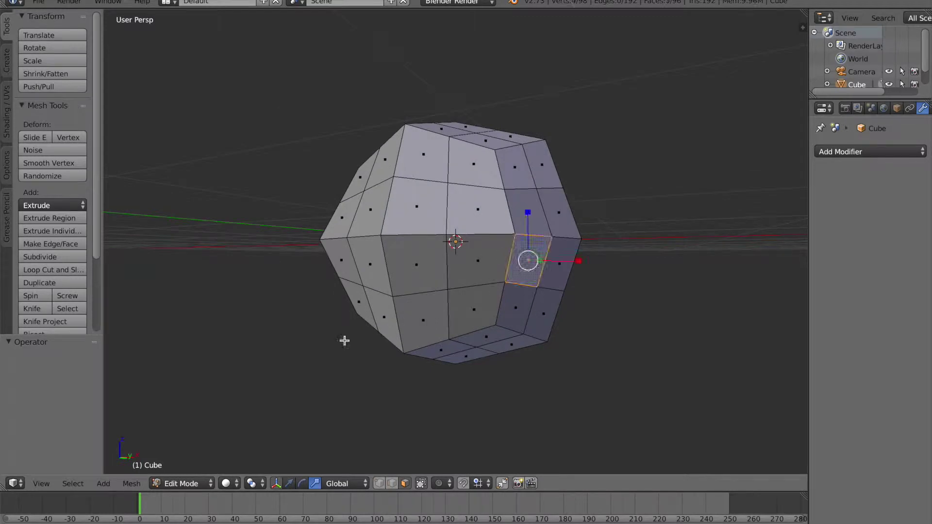
middle_click_drag(318, 346, 377, 356)
right_click(418, 295, "shift")
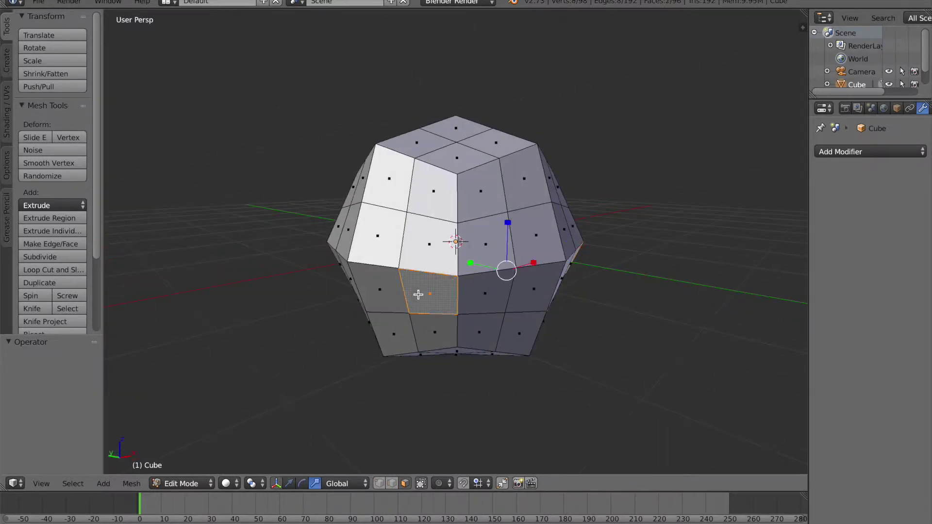
key("e")
right_click(385, 303)
Scale the extruded faces outward along the global X axis by about 1.643 to form two side arms
scroll(480, 333, "down", 2)
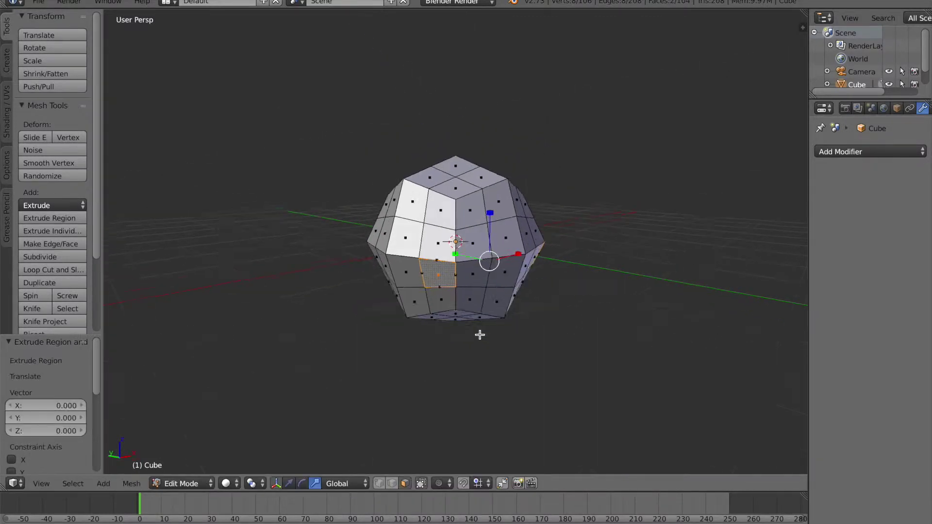
middle_click_drag(481, 333, 460, 338)
key("s")
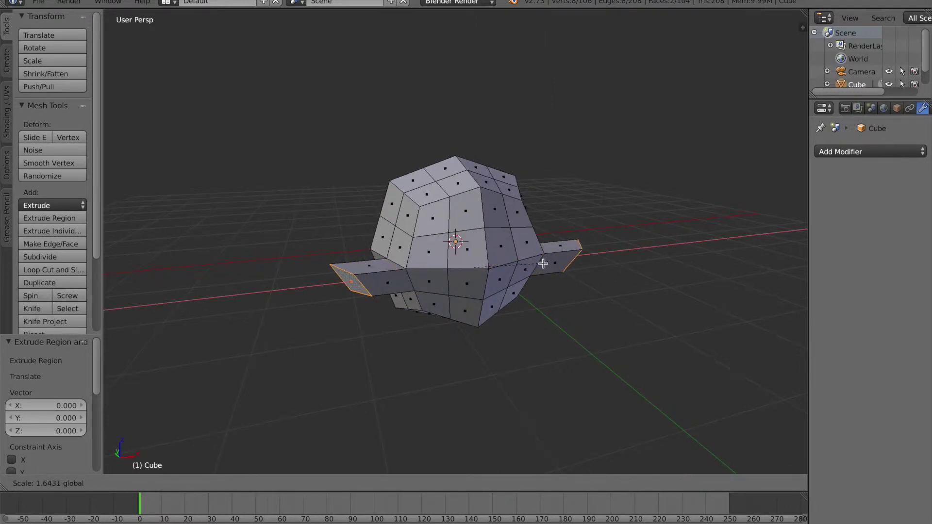
left_click(544, 264)
Move both arm end faces down by 0.5 along the global Z axis
left_click(289, 483)
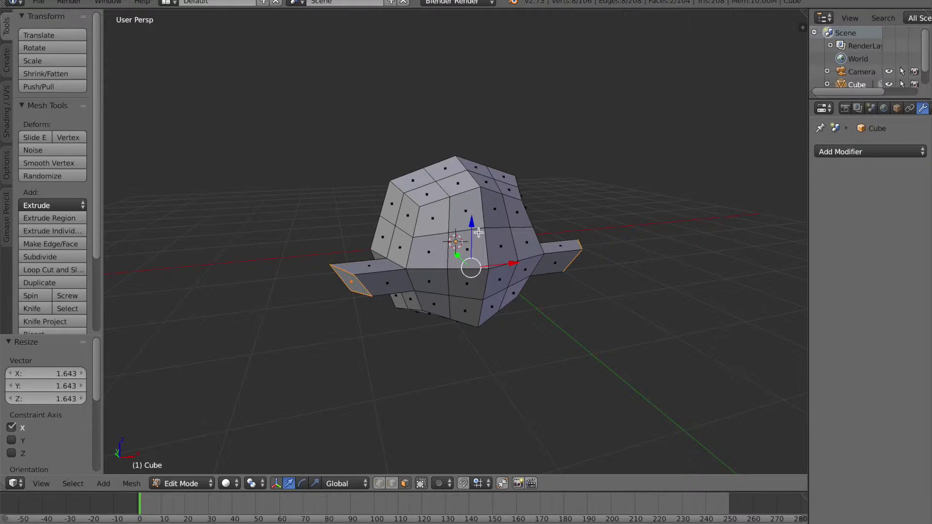
left_click_drag(472, 224, 461, 261)
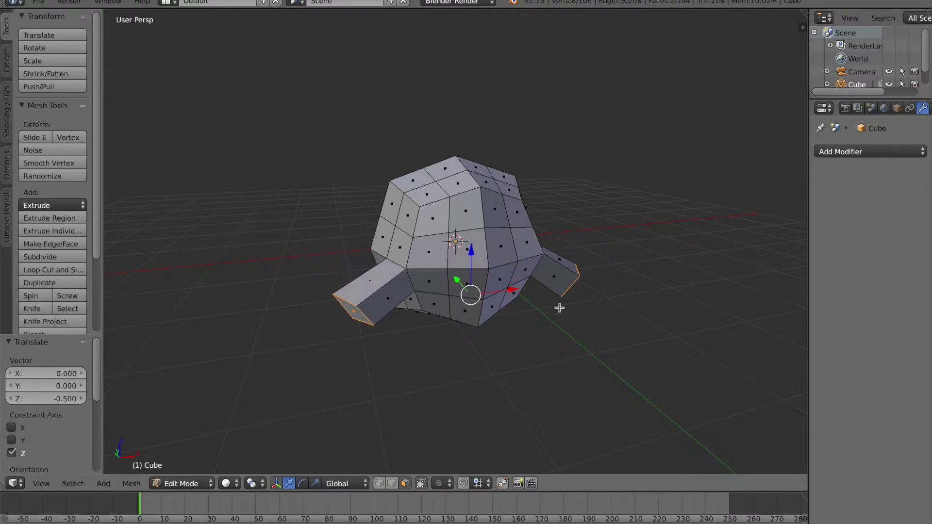
mouse_move(544, 394)
middle_mouse_down()
mouse_move(464, 383)
mouse_move(497, 377)
mouse_move(545, 388)
middle_mouse_up()
scroll(369, 330, "up", 3)
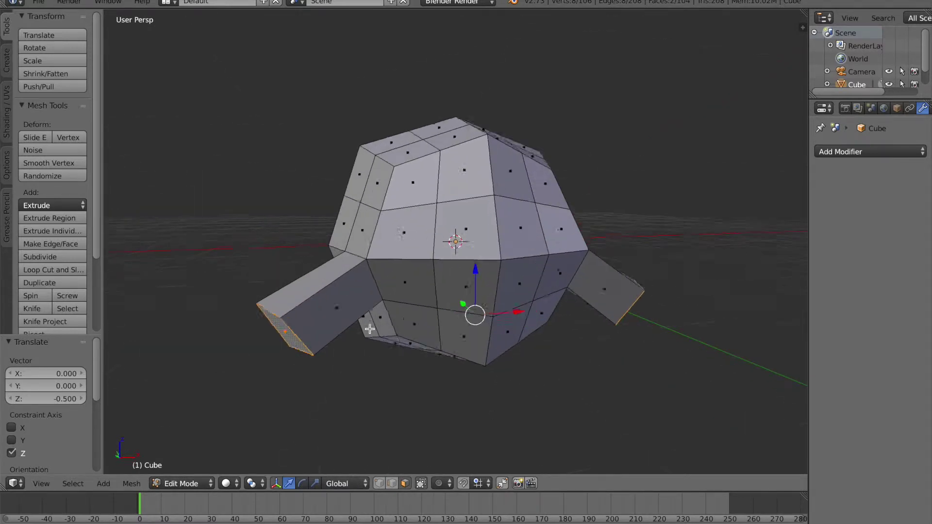
Try a single centred loop cut around the arm on the negative X side
key("ctrl+r")
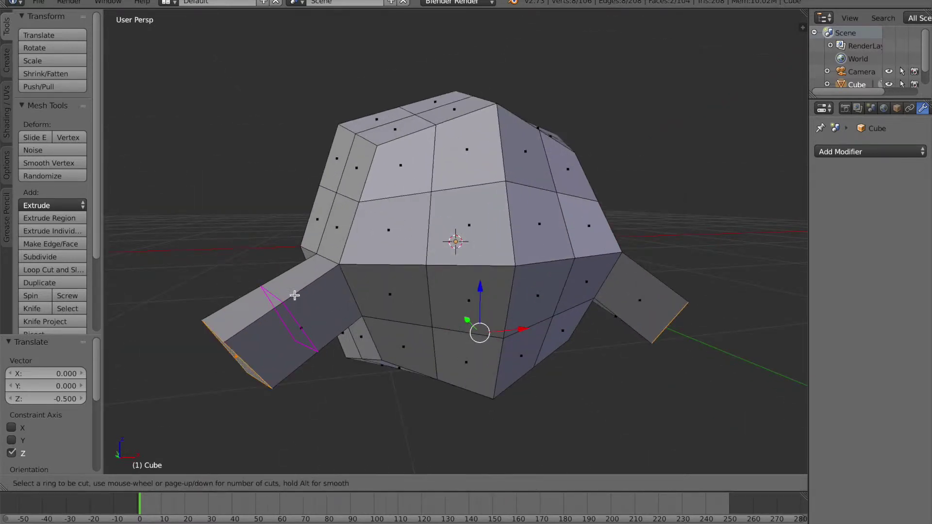
left_click(293, 295)
right_click(315, 290)
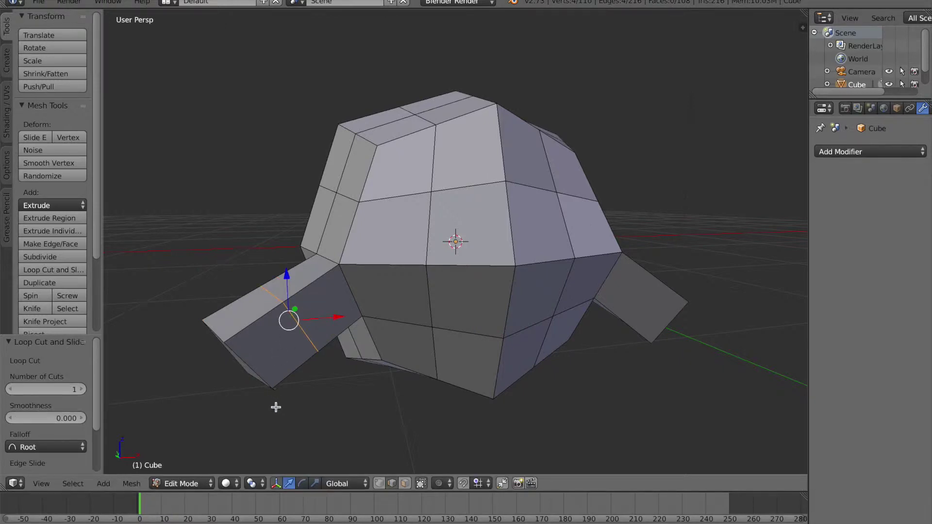
middle_click_drag(263, 436, 284, 418)
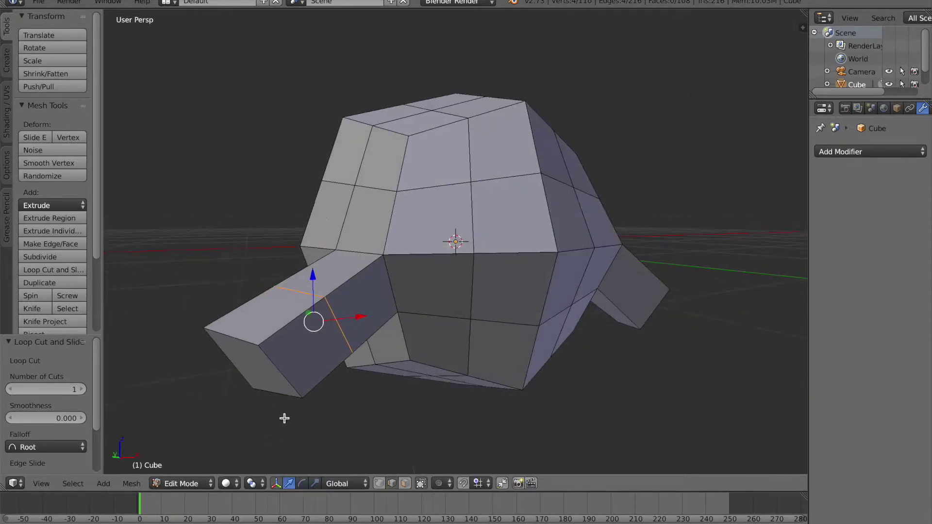
Add the four end-face edges of the negative X arm to the selected loop and scale them uniformly by about 0.712
right_click(278, 368, "shift")
right_click(241, 337, "shift")
right_click(235, 360, "shift")
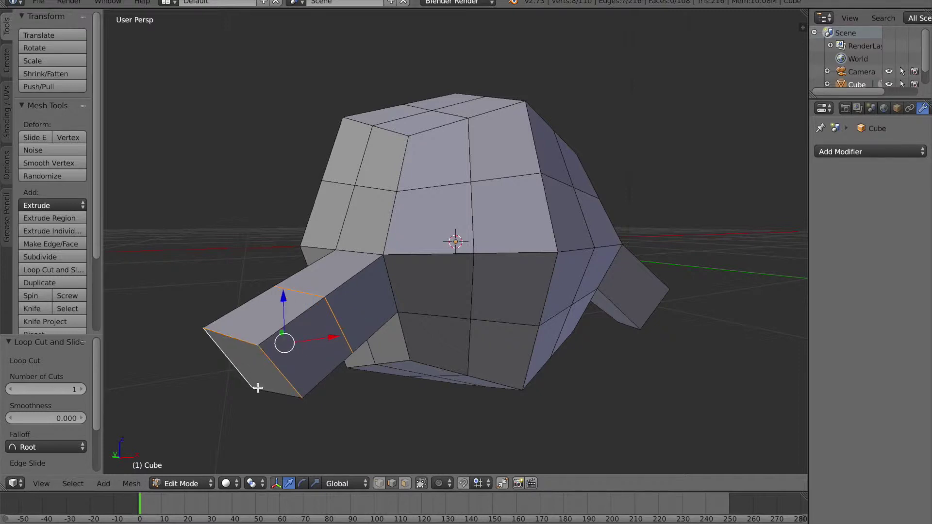
right_click(258, 389, "shift")
key("s")
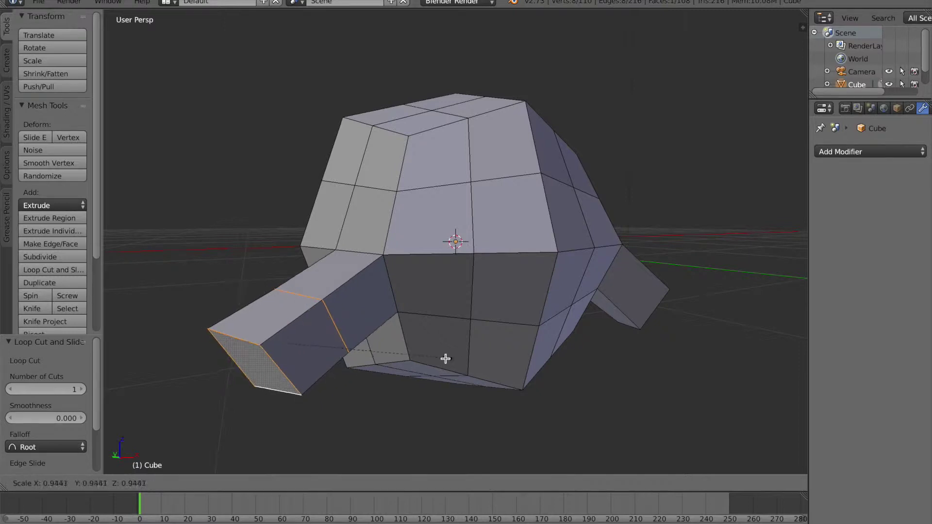
left_click(405, 362)
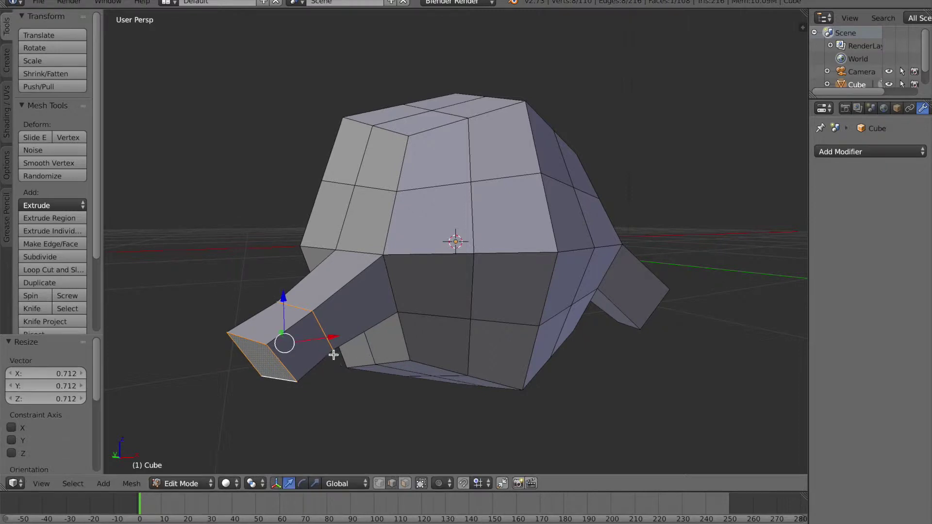
Undo the arm scaling, the loop cut and both arm extrusions, back to a single selected side face
key("ctrl+z")
key("ctrl+z")
key("ctrl+z")
key("ctrl+z")
key("ctrl+z")
key("ctrl+z")
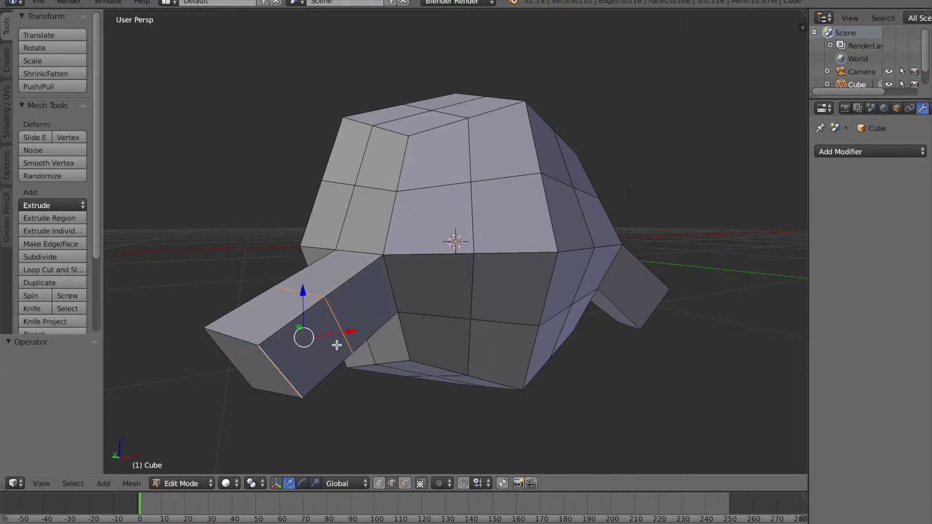
key("ctrl+z")
key("ctrl+z")
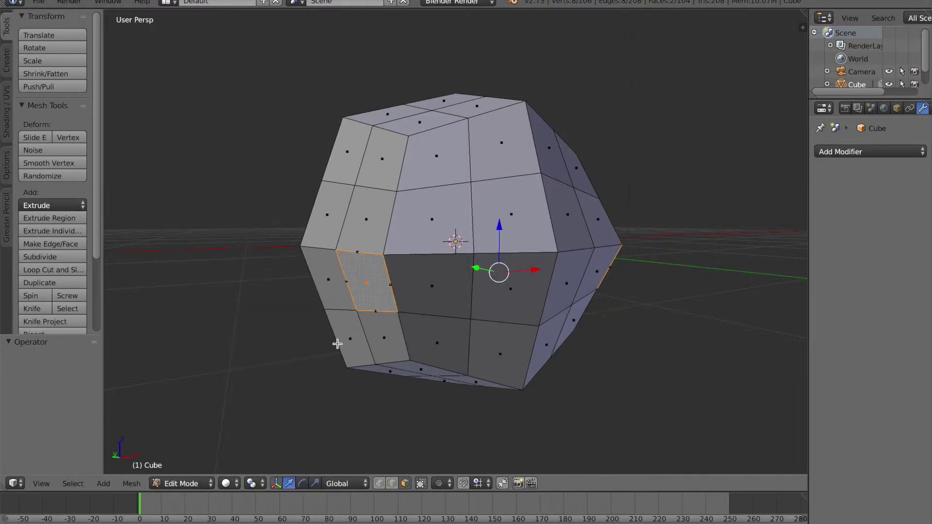
key("ctrl+z")
Switch to vertex selection, make hidden geometry selectable and clear the current selection
middle_click_drag(395, 331, 372, 341)
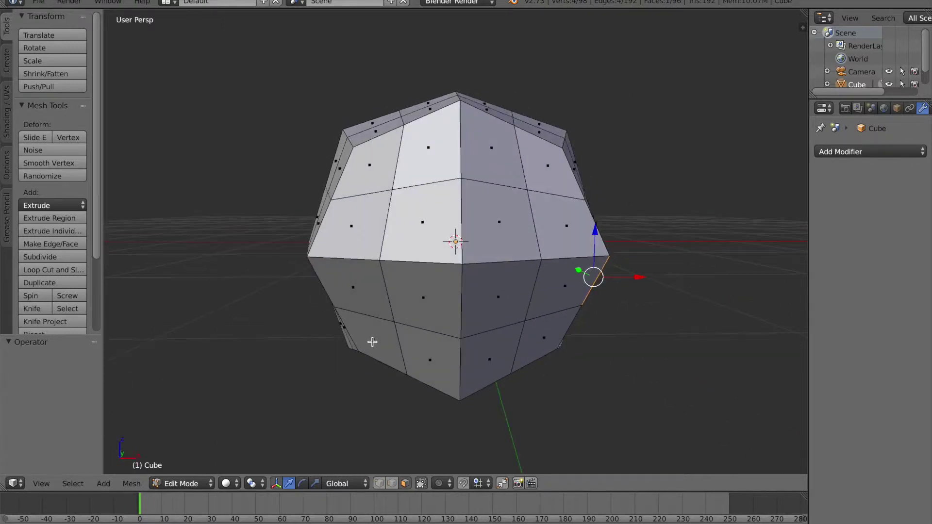
left_click(379, 486)
left_click(422, 483)
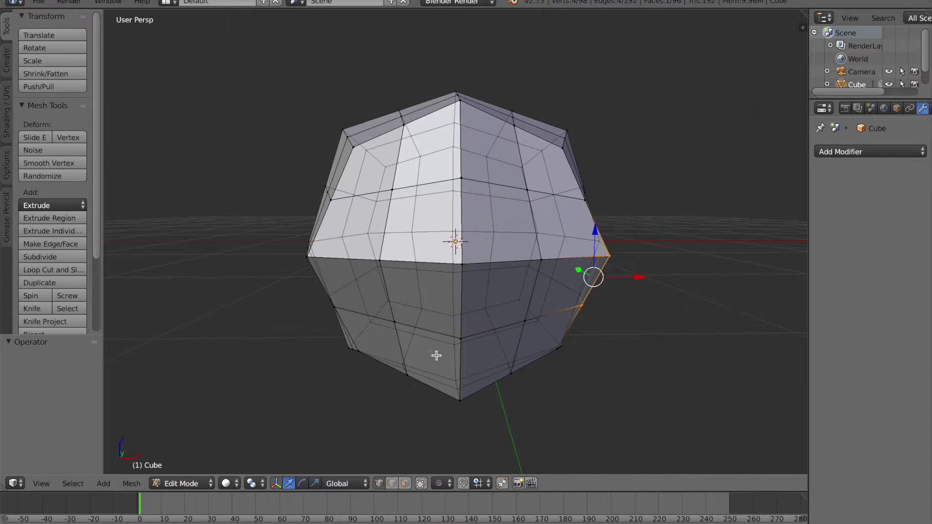
scroll(423, 376, "down", 2)
key("b")
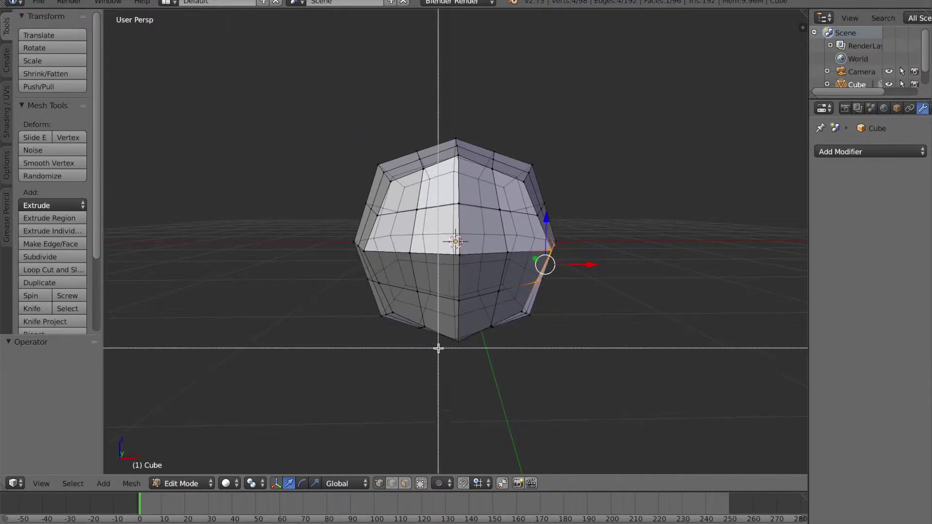
left_click_drag(444, 380, 443, 380)
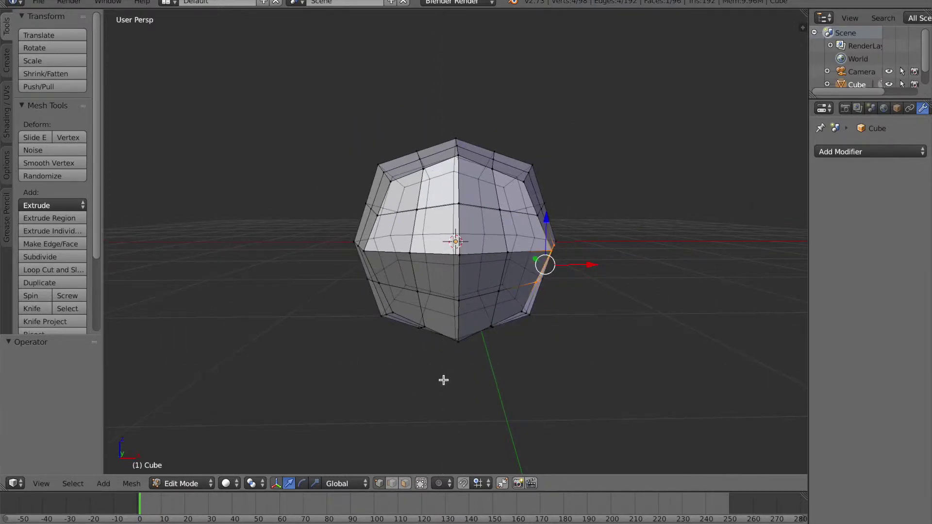
key("a")
Box-select the negative X half of the sphere and delete its vertices
key("b")
left_click_drag(444, 379, 281, 58)
mouse_move(351, 294)
middle_mouse_down()
mouse_move(380, 304)
mouse_move(497, 287)
mouse_move(547, 298)
mouse_move(323, 296)
mouse_move(354, 300)
middle_mouse_up()
key("x")
left_click(316, 300)
Add a Mirror modifier to the half mesh and return to face selection limited to visible geometry
left_click(820, 152)
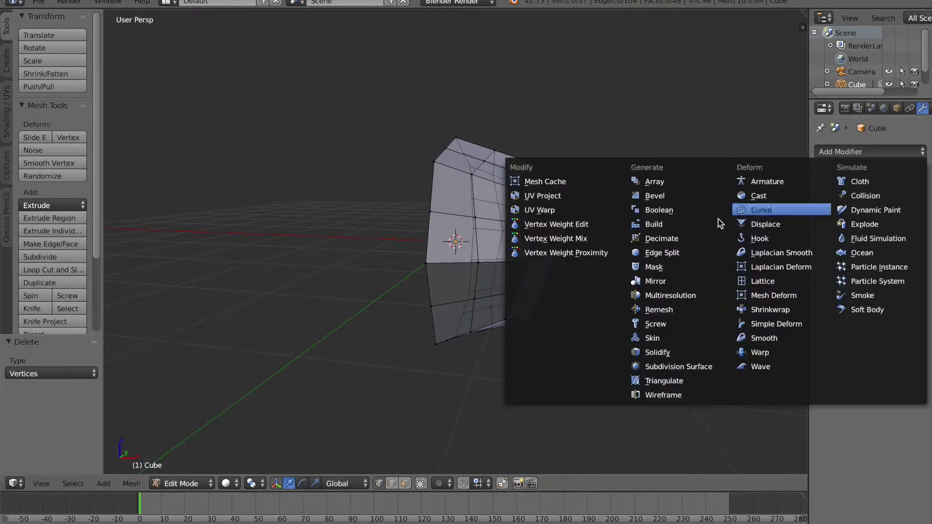
left_click(661, 273)
middle_click_drag(492, 307, 423, 364)
left_click(420, 483)
left_click(406, 485)
Extrude the side face just below the middle by about X 0.629, Y -0.230, Z -0.272 to form an arm
middle_click_drag(469, 320, 453, 336)
right_click(486, 277)
middle_click_drag(527, 319, 503, 347)
key("e")
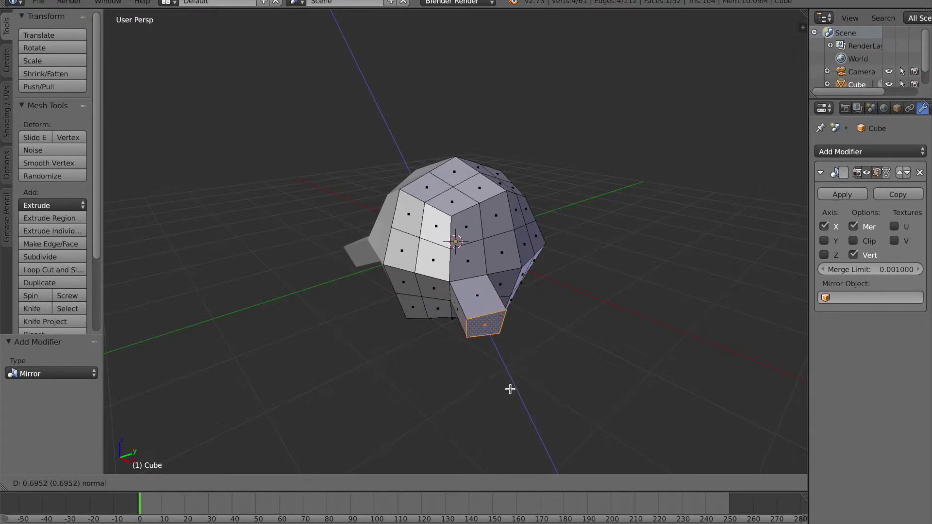
left_click(512, 390)
Add a single loop cut around the extruded arm, about midway along its length
middle_click_drag(400, 367, 462, 376)
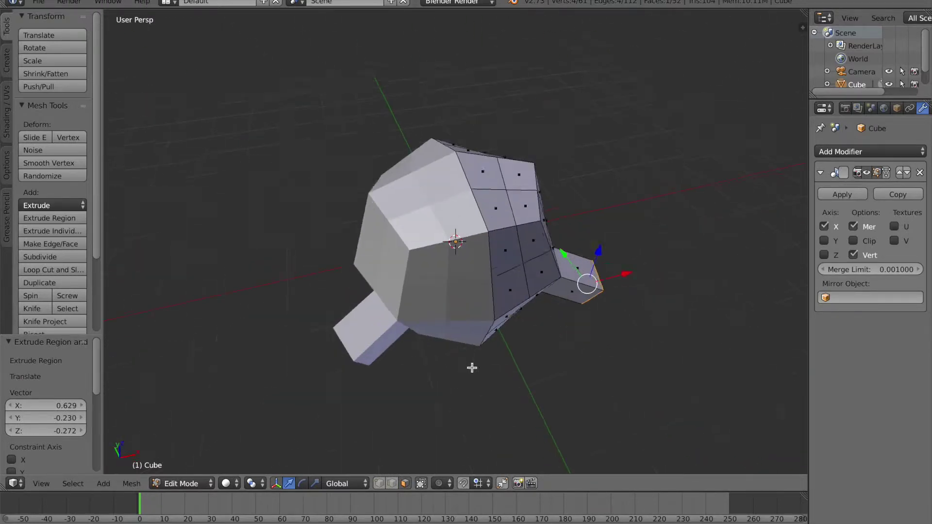
scroll(556, 339, "up", 5)
middle_click_drag(617, 325, 466, 292, "shift")
scroll(500, 275, "up", 4)
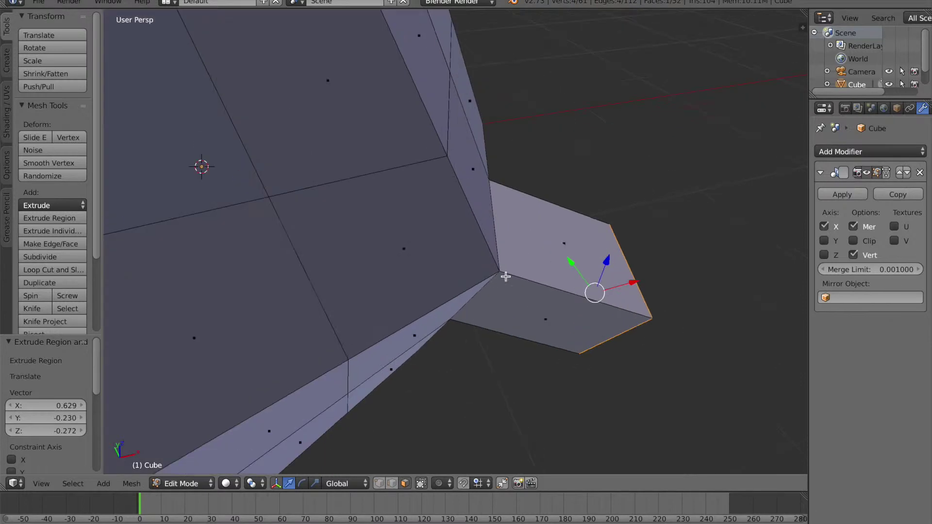
middle_click_drag(575, 313, 547, 301)
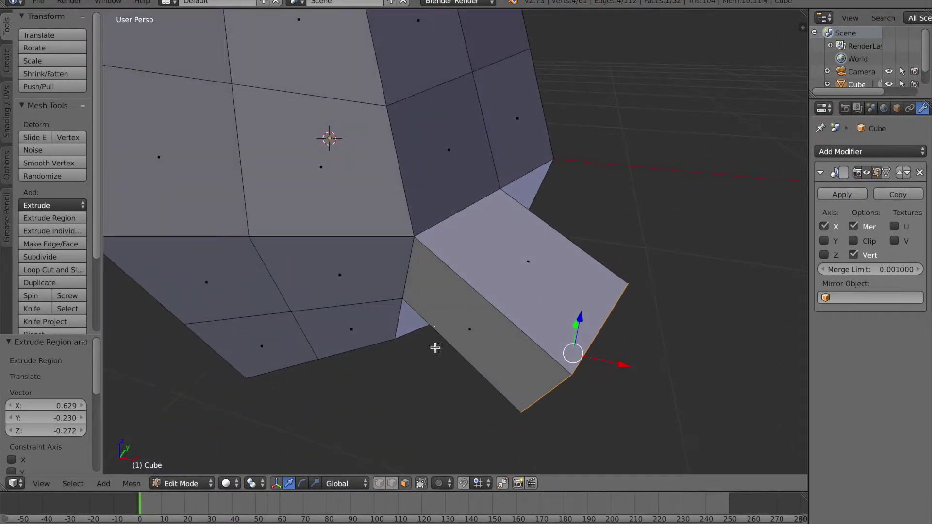
key("ctrl+r")
left_click(471, 279)
left_click(455, 253)
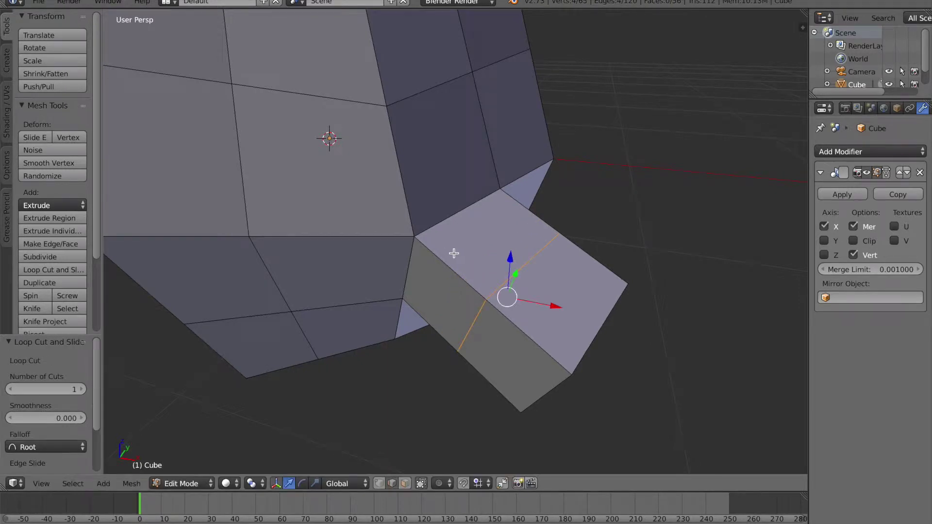
Add two more loop cuts around the arm, one between the body and the middle loop, one between the middle loop and the tip
key("ctrl+r")
left_click(463, 275)
left_click(461, 273)
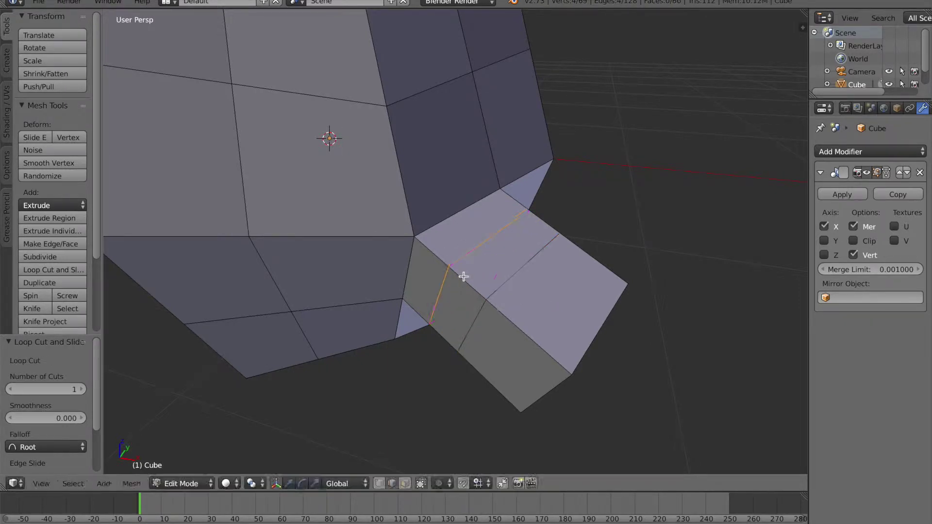
key("ctrl+r")
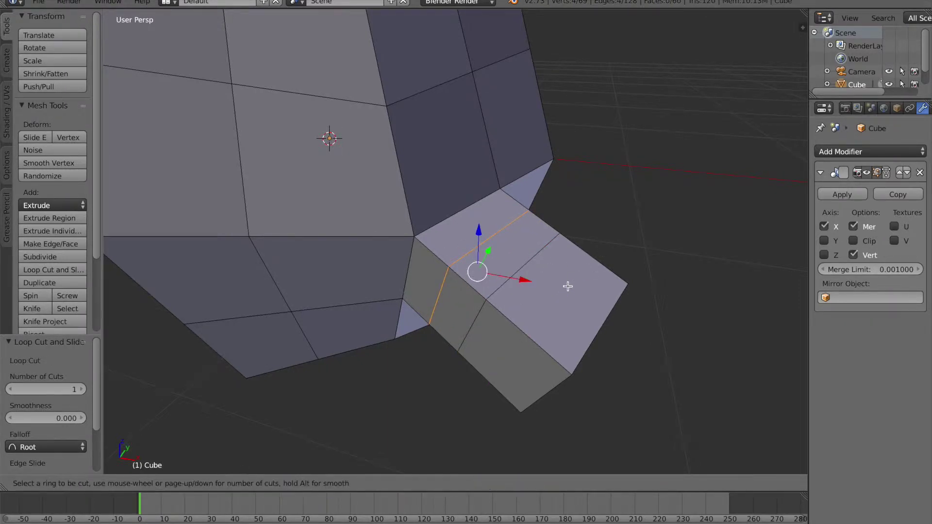
left_click(525, 344)
left_click(525, 344)
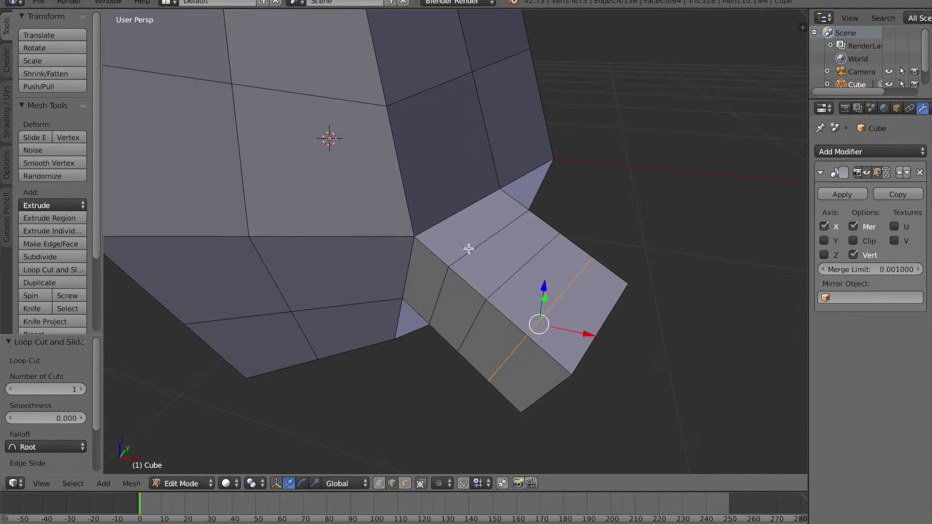
Select the arm's middle and outer loops with its end-face edges and scale them uniformly by about 0.879
left_click(518, 271, "alt+shift")
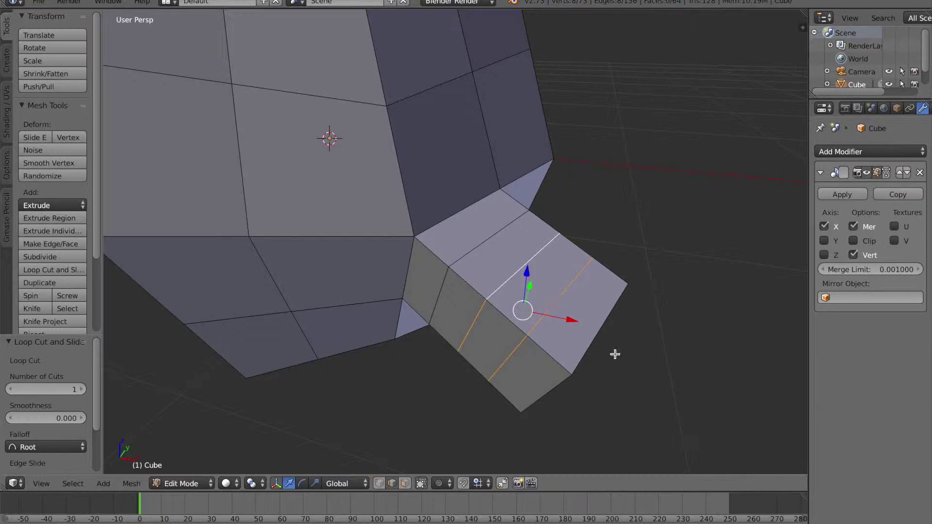
middle_click_drag(615, 398, 596, 334)
right_click(471, 129, "shift")
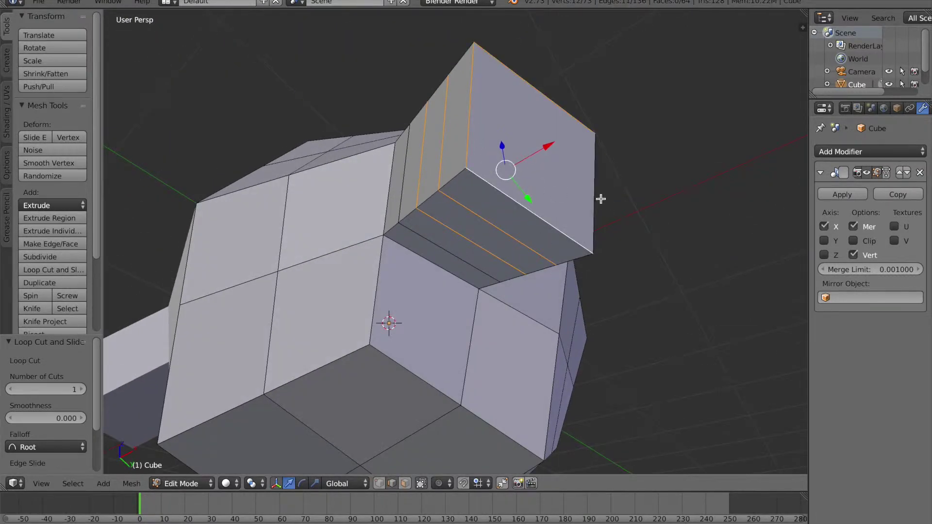
middle_click_drag(647, 228, 661, 298)
scroll(688, 378, "up", 2)
scroll(695, 379, "down", 2)
key("s")
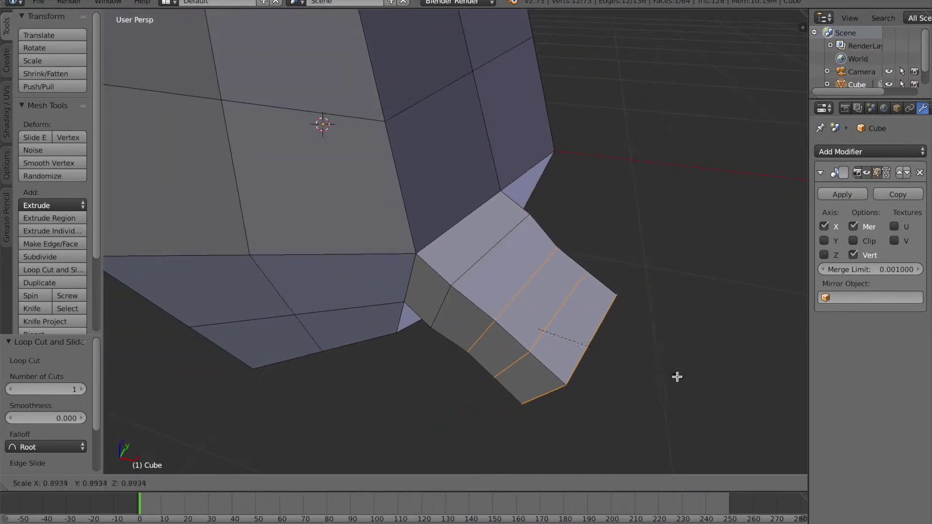
left_click(674, 379)
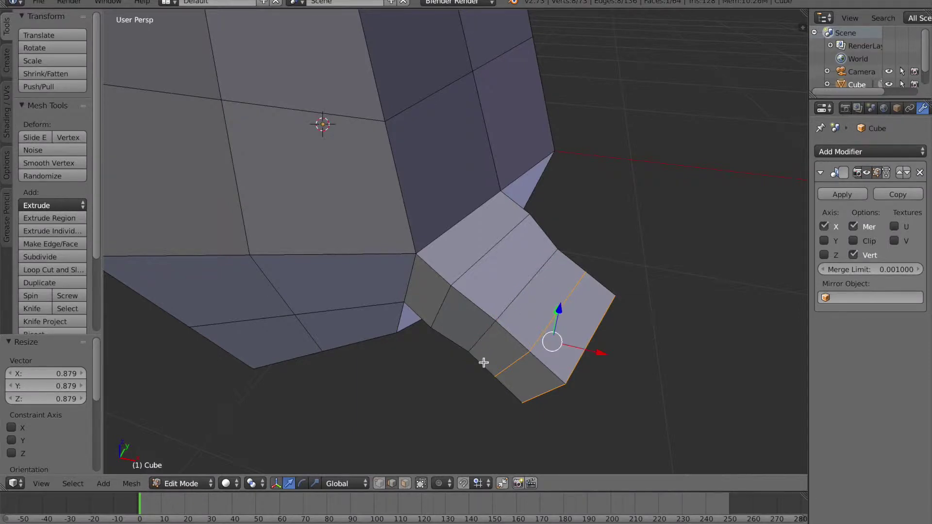
Keep only the arm's outer loop and end-face edges selected and scale them uniformly by about 0.823
middle_click_drag(485, 364, 454, 354)
key("s")
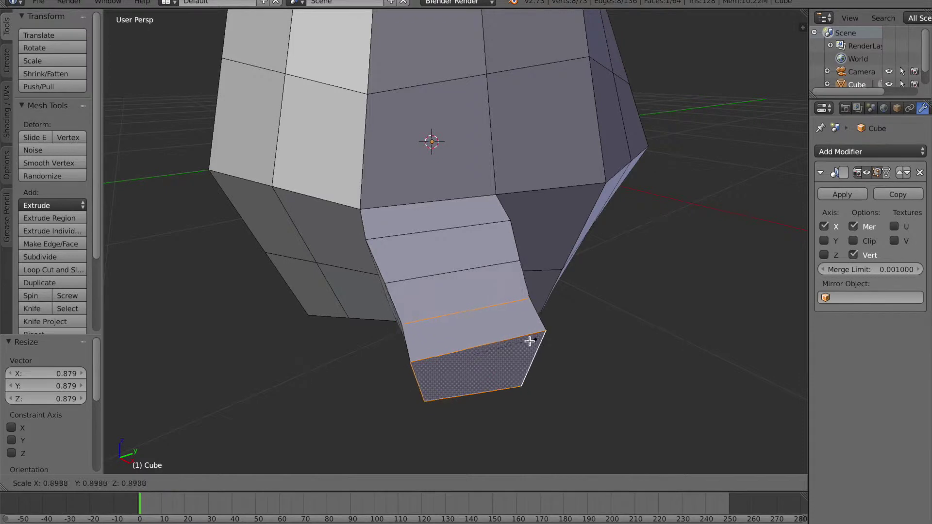
left_click(526, 341)
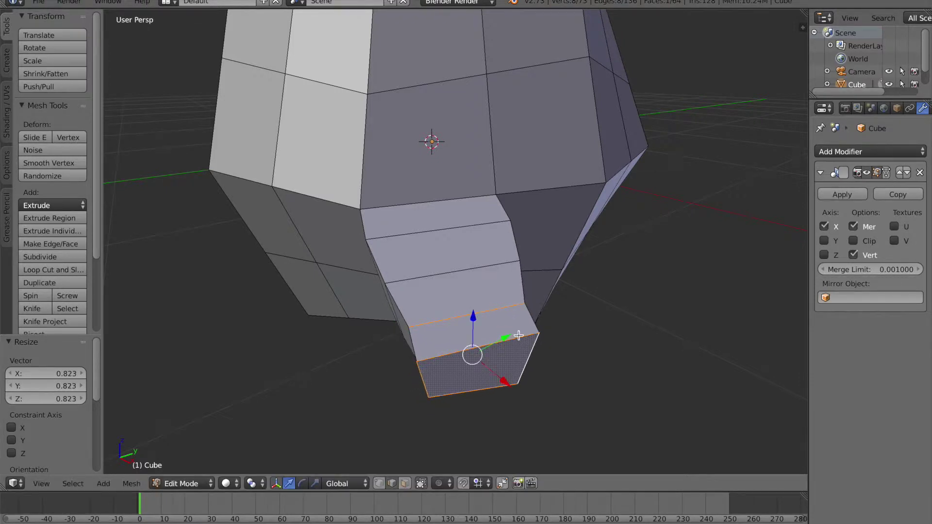
Select only the arm's end face in face selection mode and scale it uniformly by about 0.706
left_click(406, 482)
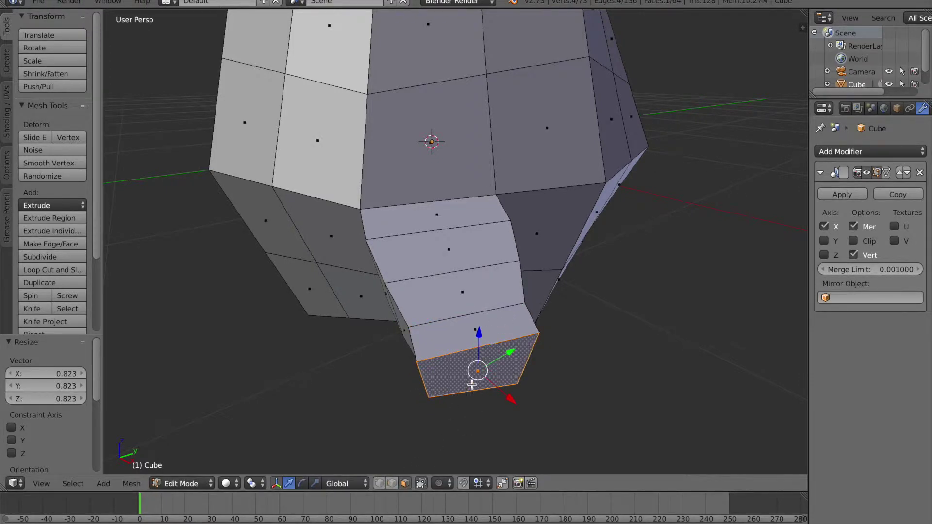
middle_click_drag(512, 396, 553, 395)
key("s")
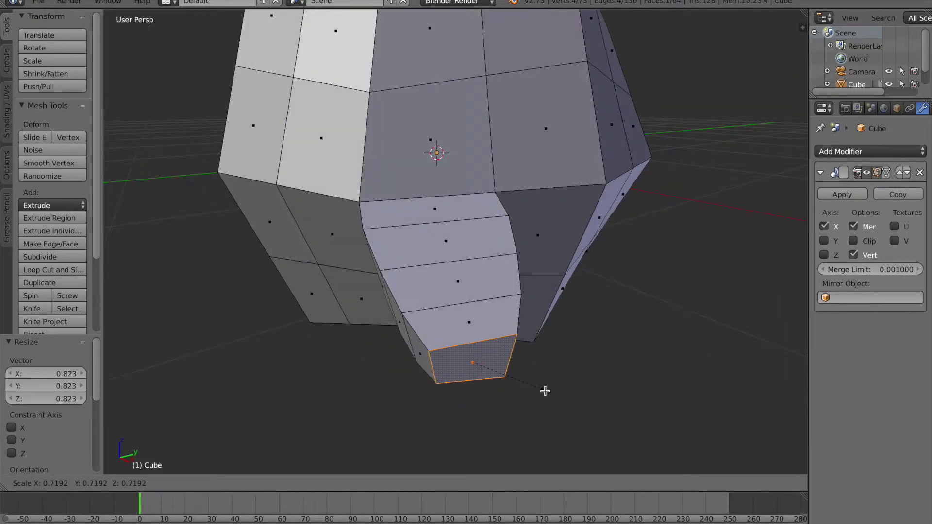
left_click(543, 390)
Select two adjacent faces on the underside of the body and extrude them by about X 0.181, Z -0.494 to form a leg
middle_click_drag(415, 359, 447, 329)
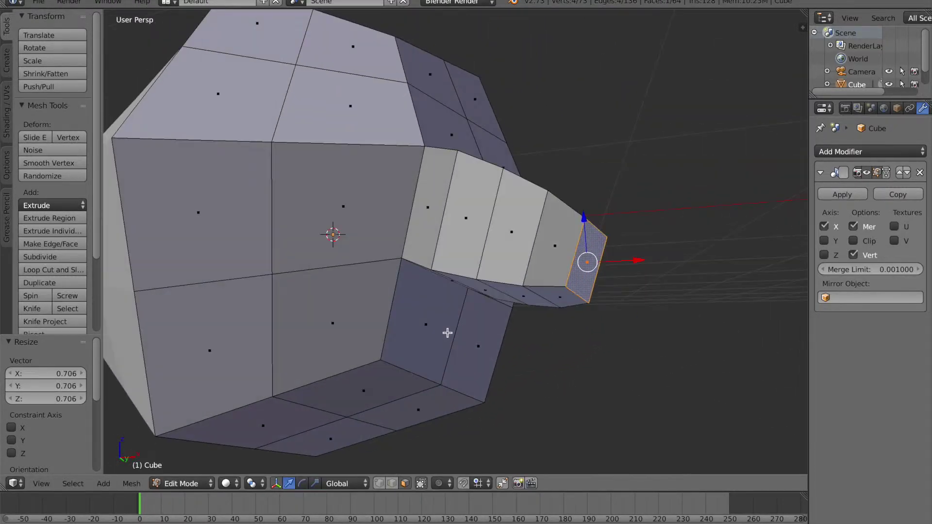
scroll(427, 395, "down", 4)
middle_click_drag(426, 395, 296, 308)
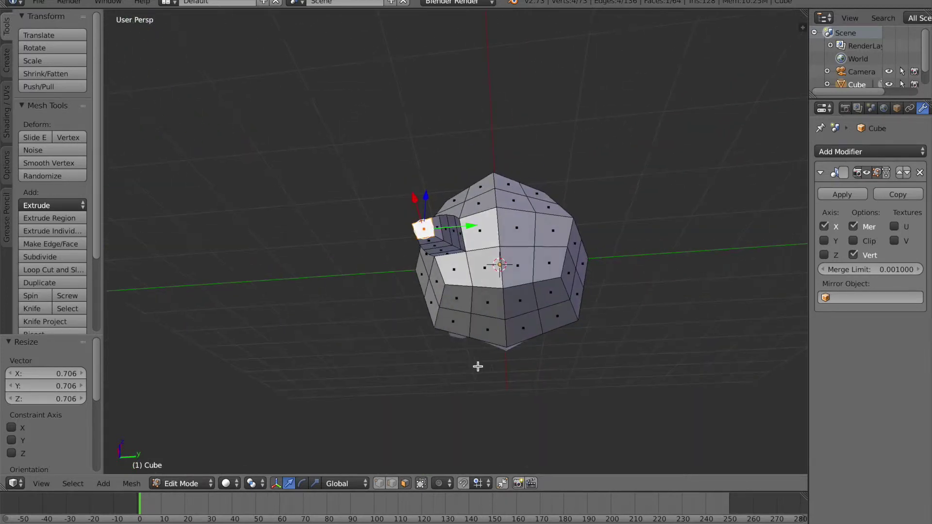
right_click(487, 300)
right_click(522, 302, "shift")
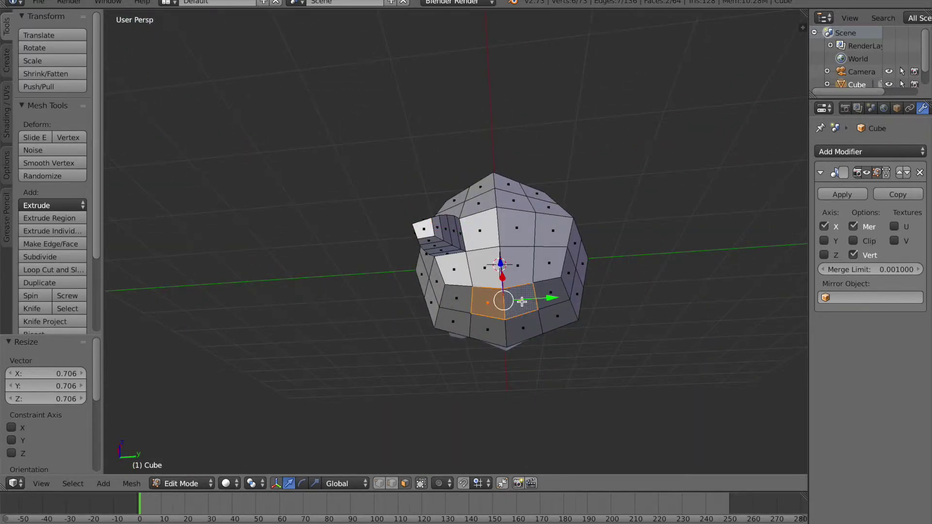
key("e")
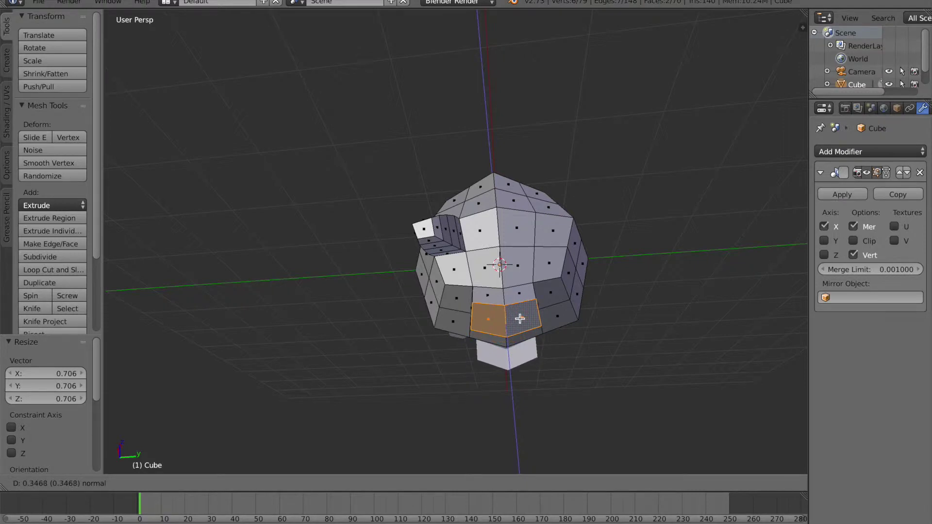
left_click(462, 383)
Add a single centred loop cut around the newly extruded leg
middle_click_drag(462, 383, 497, 368)
scroll(497, 369, "up", 5)
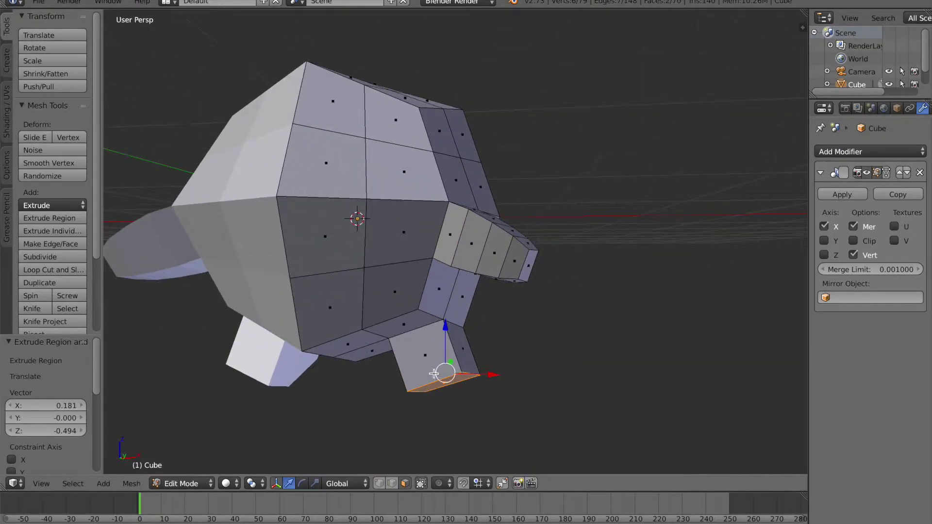
key("ctrl+r")
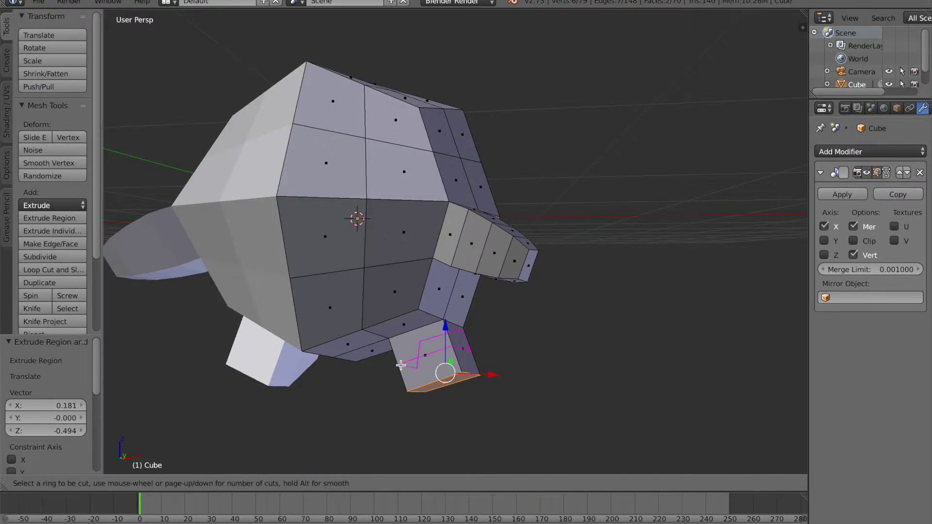
left_click(401, 365)
right_click(397, 358)
middle_click_drag(492, 384, 400, 341)
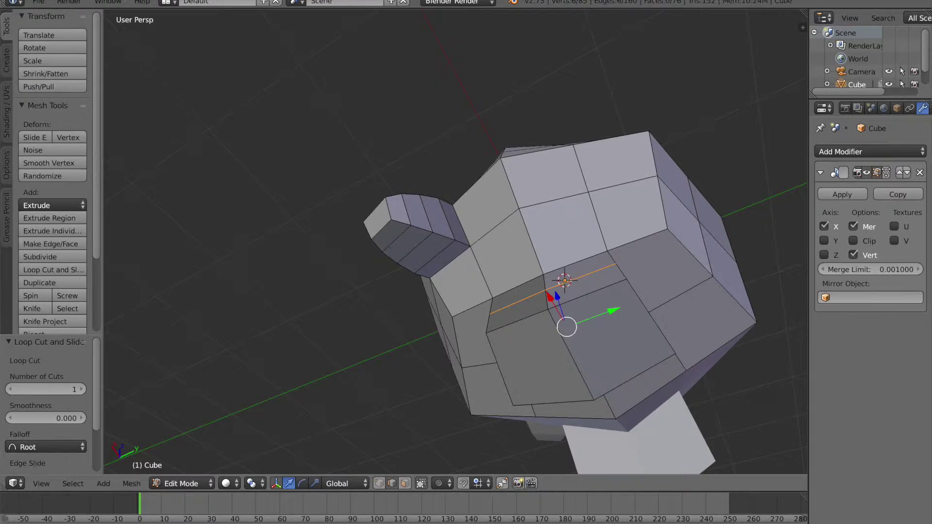
left_click(403, 484)
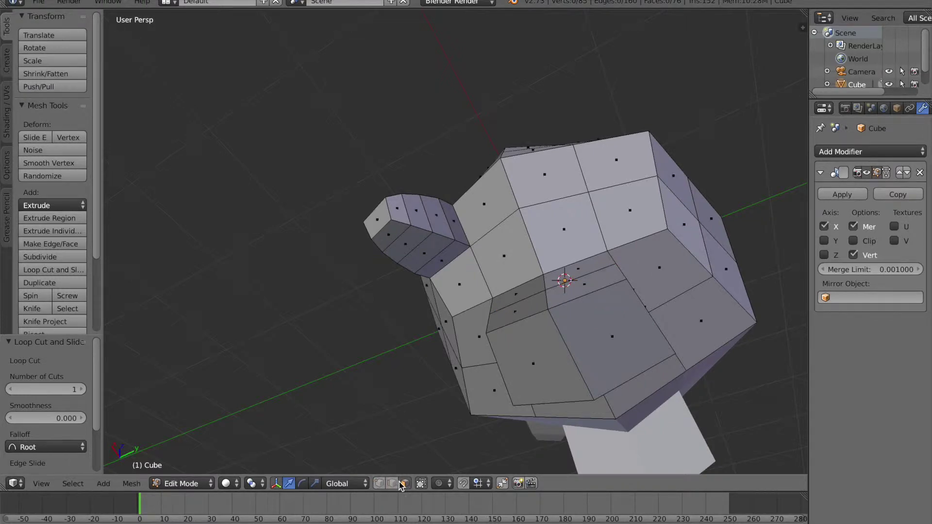
right_click(515, 354)
right_click(607, 353, "shift")
middle_click_drag(465, 341, 482, 385)
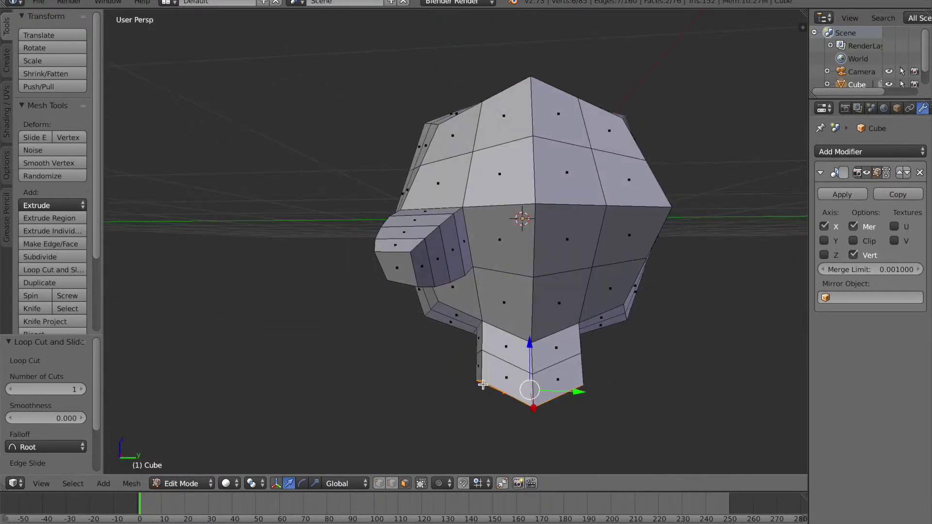
key("r")
key("z")
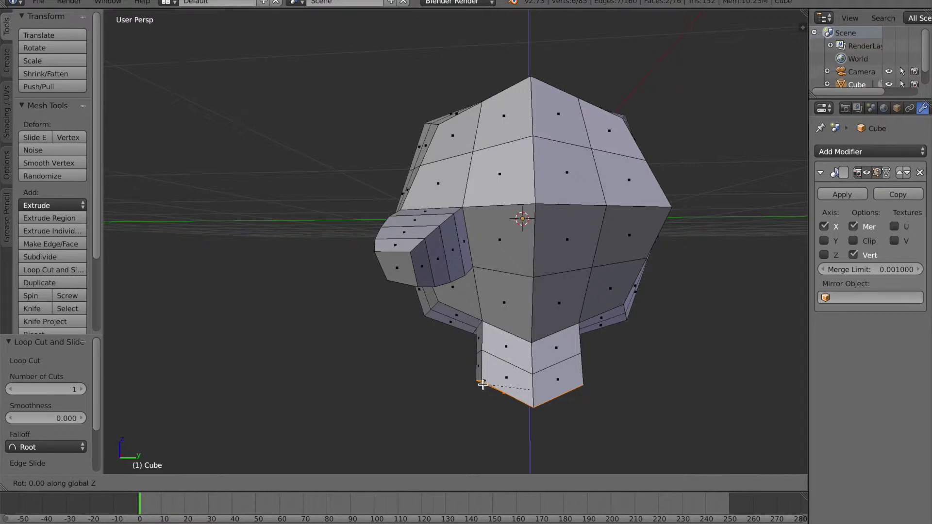
key("Escape")
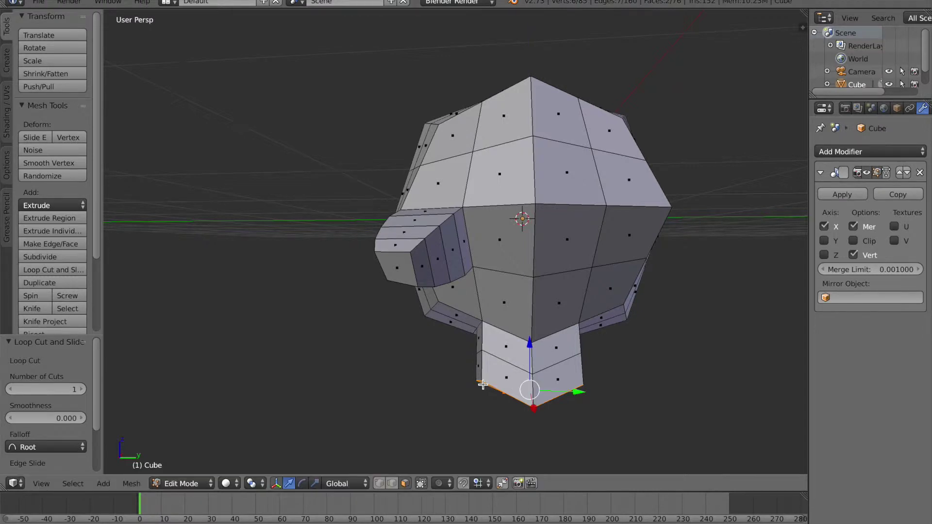
In edge selection mode, select the edge between the leg's two bottom faces and scale it to 0 along Z
scroll(543, 425, "down", 1)
middle_click_drag(543, 425, 534, 401)
scroll(534, 402, "up", 1)
left_click(393, 484)
right_click(555, 421)
middle_click_drag(549, 445, 552, 13)
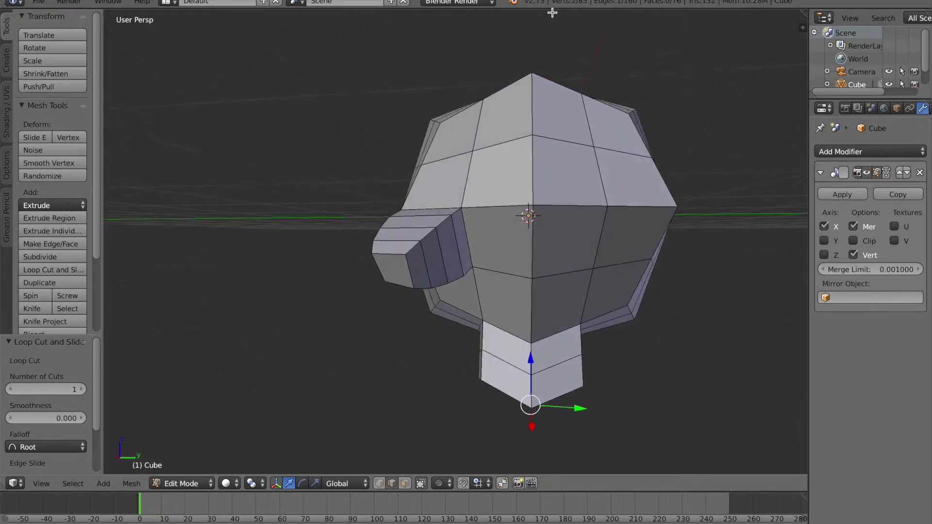
key("s")
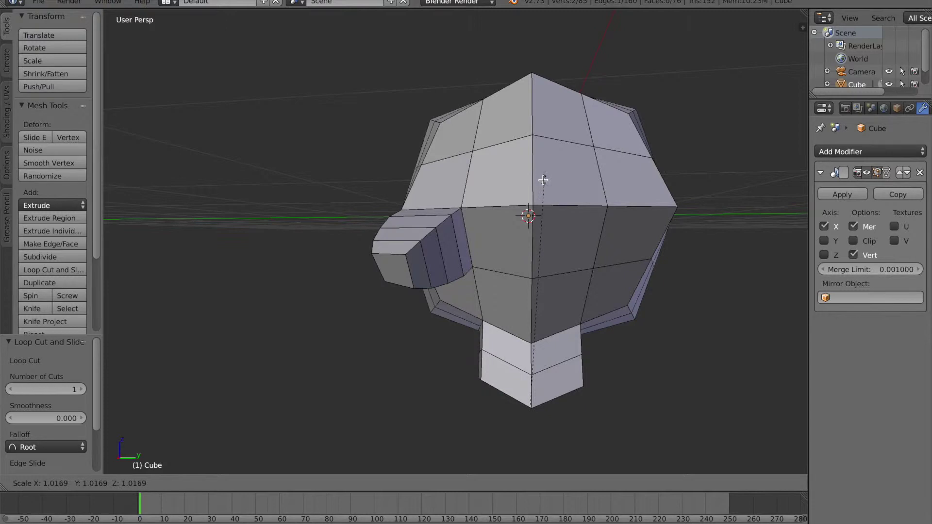
key("z")
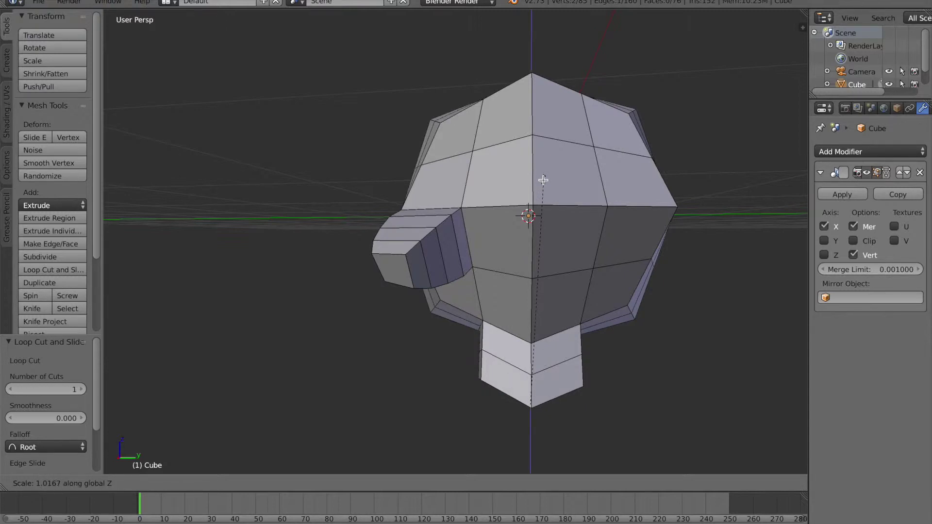
type("0")
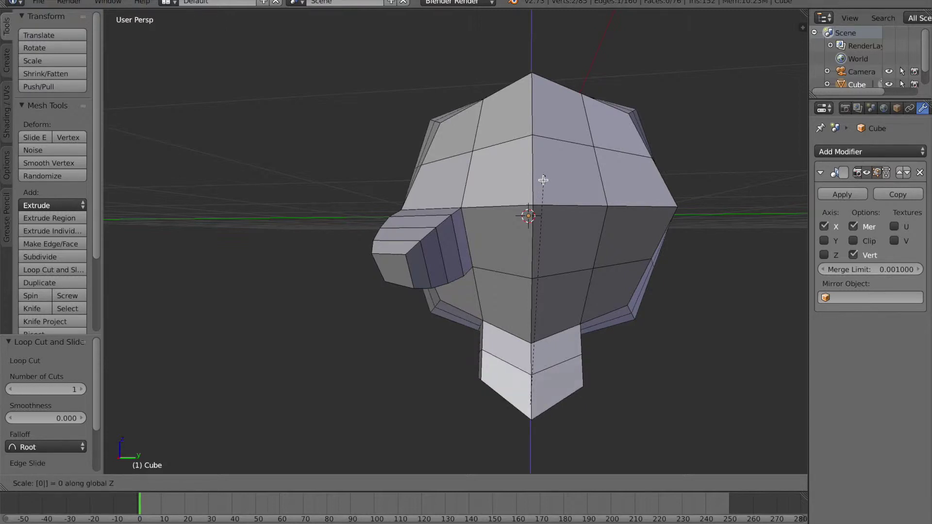
key("Return")
Add the two outer bottom edges to the selection and flatten the leg's underside by scaling to 0 along Z
middle_click_drag(558, 252, 607, 287)
right_click(648, 328, "shift")
right_click(502, 363, "shift")
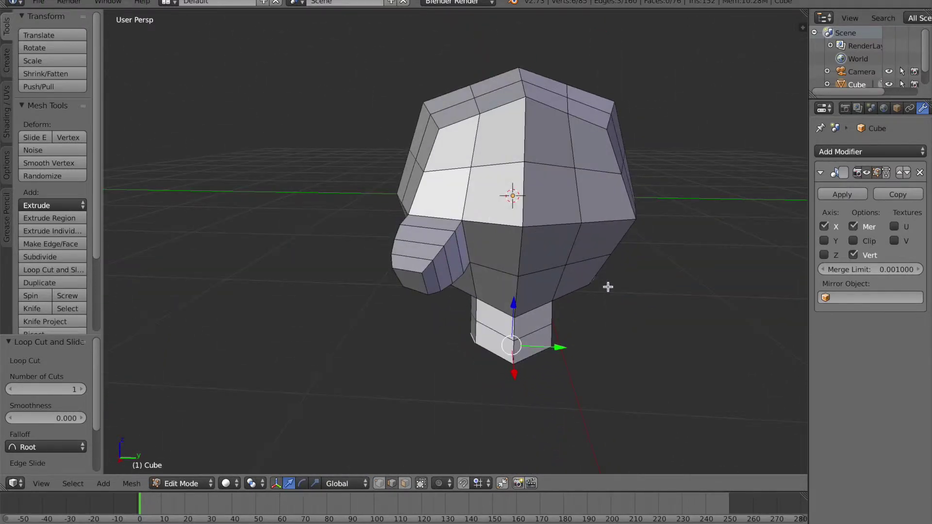
key("s")
key("z")
key("0")
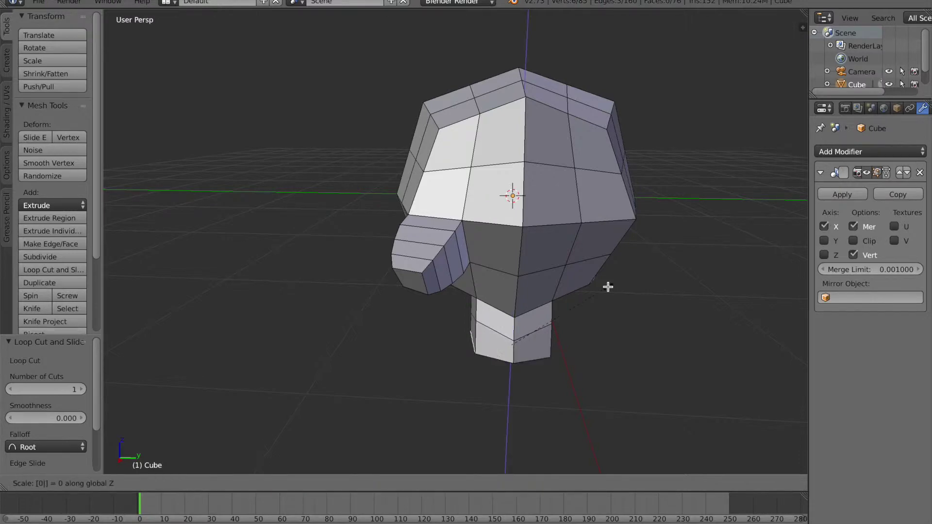
key("Return")
In face selection mode, select the leg's lower front and back faces and extrude them in place with no offset
middle_click_drag(560, 336, 481, 307)
middle_click_drag(487, 312, 465, 401)
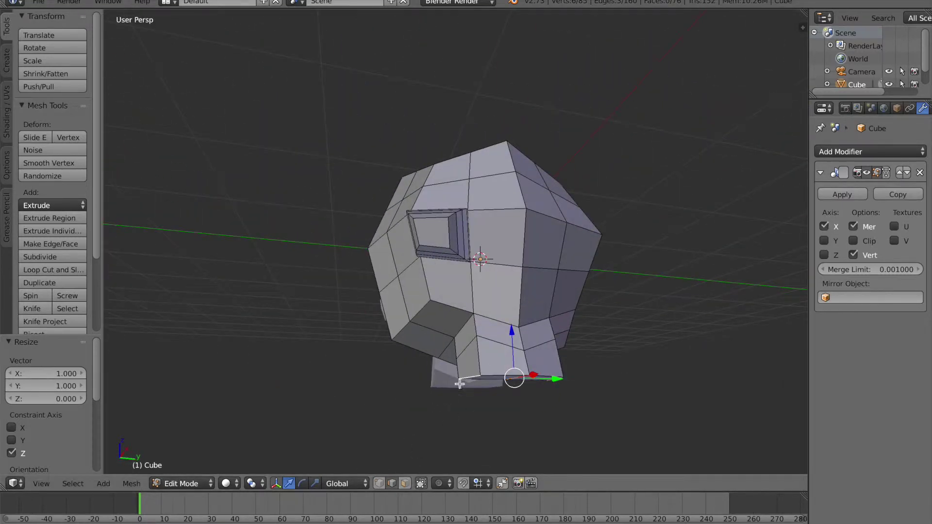
left_click(406, 484)
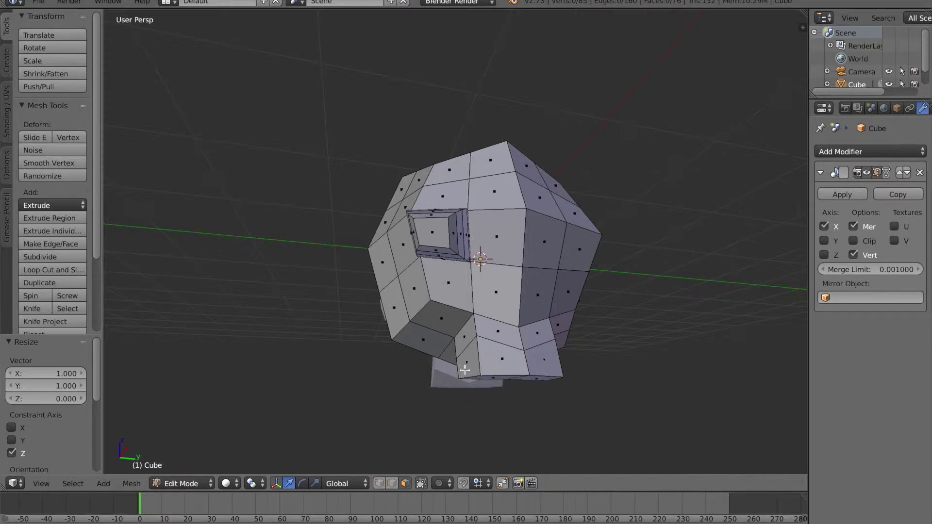
right_click(469, 369)
middle_click_drag(468, 370, 509, 387)
right_click(497, 378, "shift")
key("e")
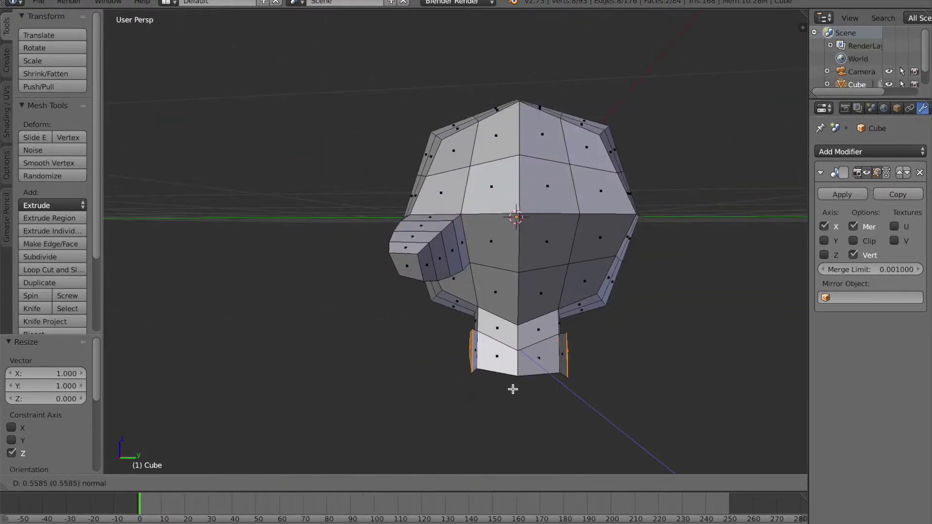
right_click(524, 387)
Scale the extruded front and back faces by about 1.369 along Y to form the foot
middle_click_drag(501, 397, 526, 406)
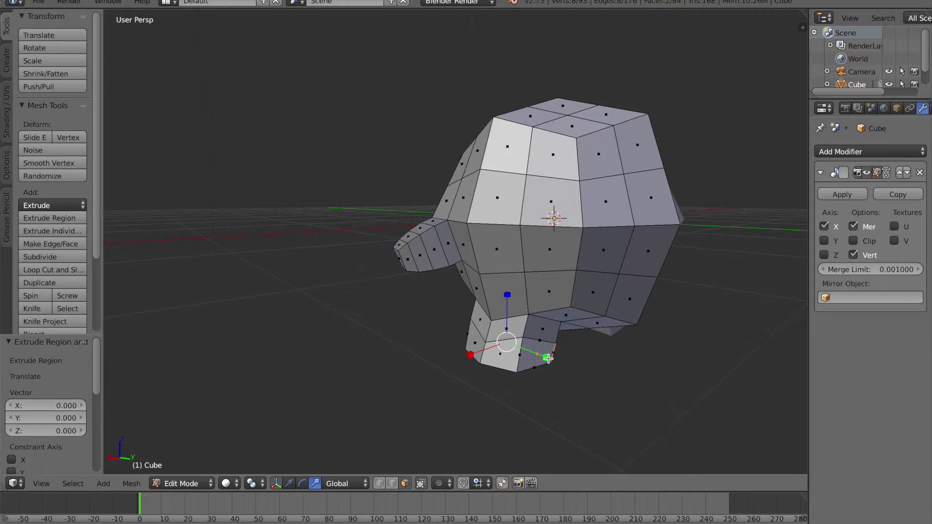
key("s")
key("y")
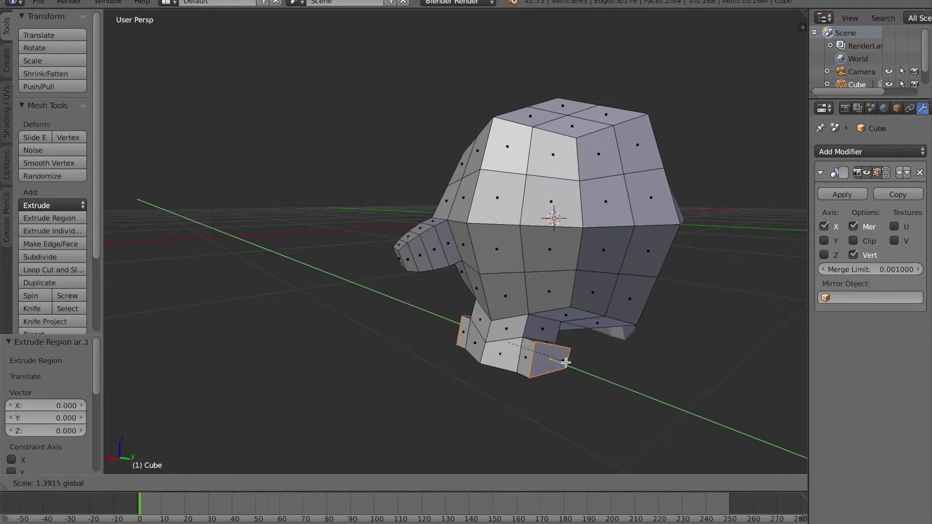
left_click(564, 363)
Select only the foot's front face and move it about -0.486 along Y
middle_click_drag(447, 378, 503, 397)
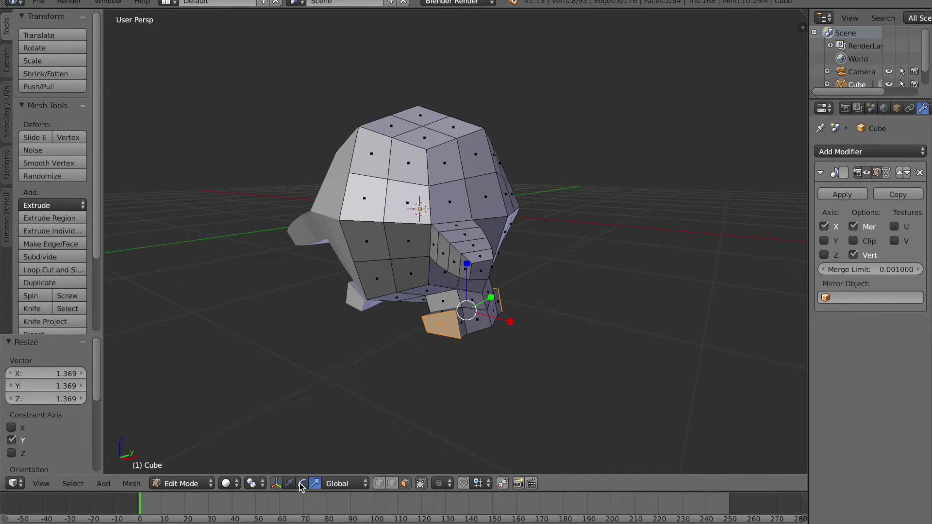
right_click(451, 317)
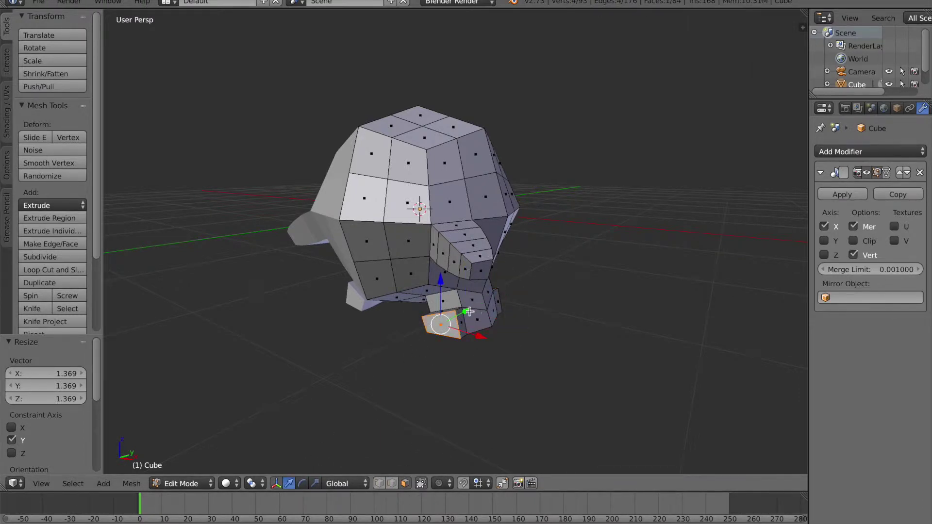
key("e")
key("y")
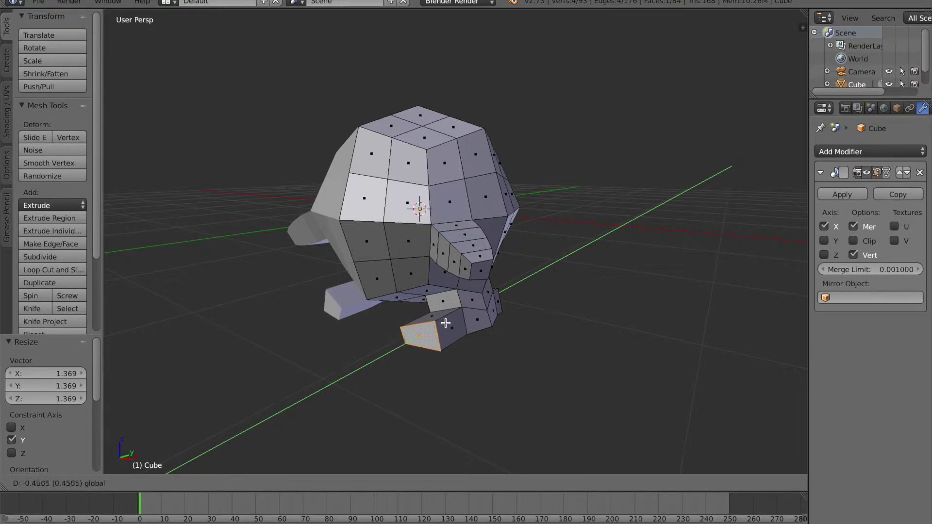
left_click(454, 349)
Extrude the foot's front face by about X 0.057, Y -0.293, Z 0.017 and scale it uniformly by about 0.685
mouse_move(456, 353)
middle_mouse_down()
mouse_move(445, 362)
mouse_move(391, 355)
mouse_move(426, 352)
mouse_move(468, 370)
mouse_move(459, 362)
middle_mouse_up()
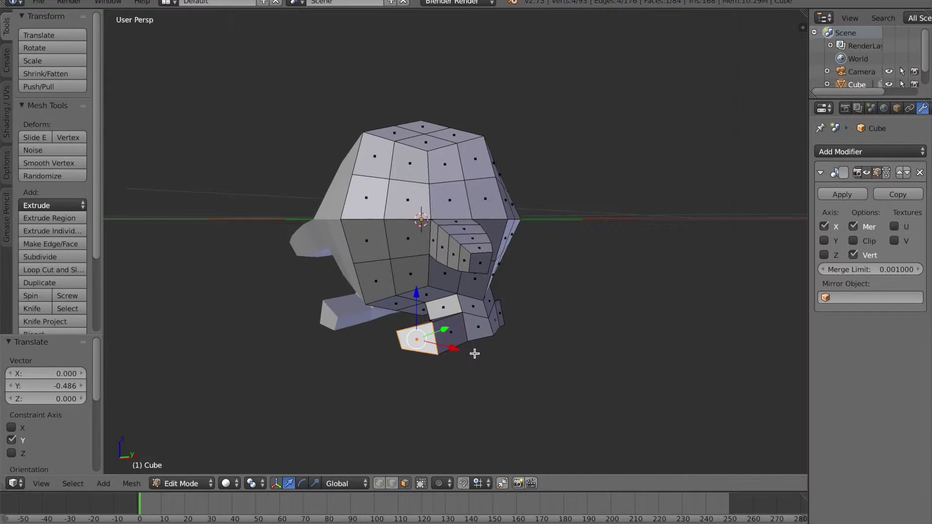
key("e")
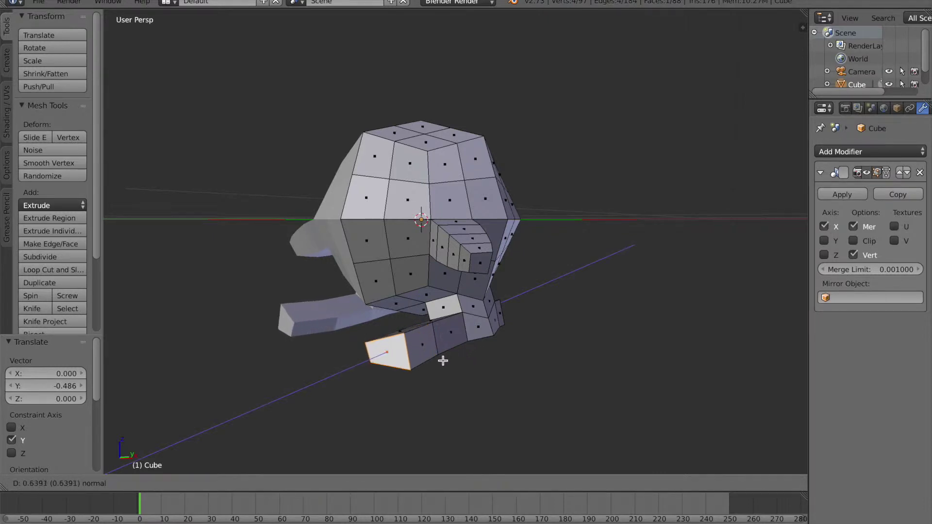
left_click(460, 357)
middle_click_drag(461, 337, 430, 387)
key("s")
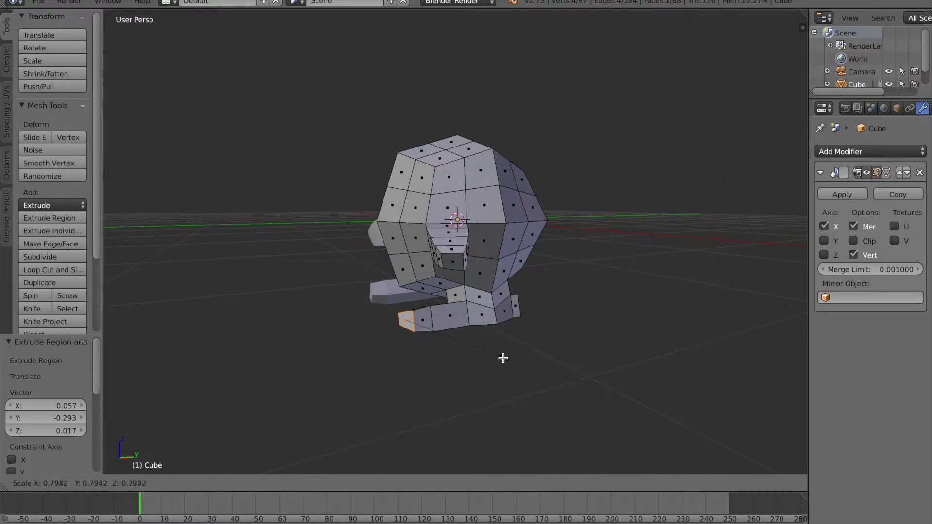
left_click(487, 359)
In face selection mode, select the two front faces on the foot's outer side and move them about 0.101 along X
middle_click_drag(374, 441, 278, 406)
scroll(435, 430, "up", 3)
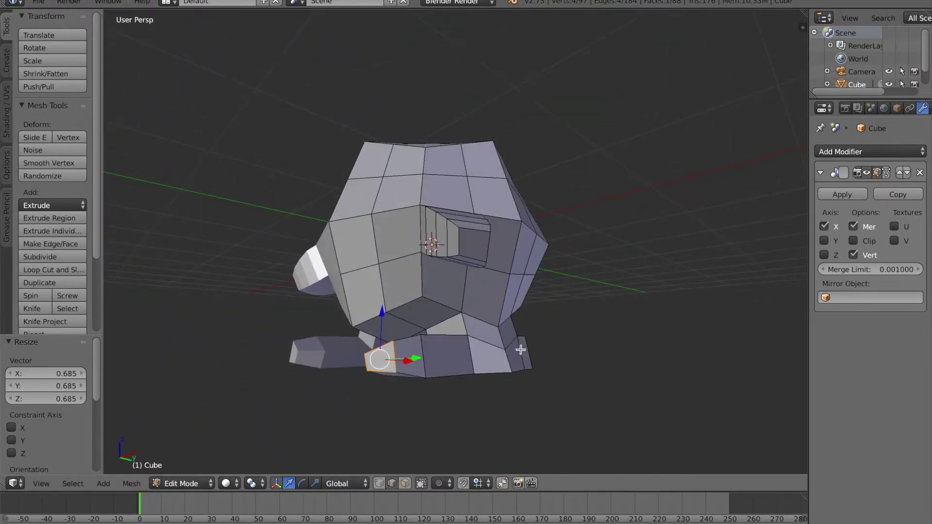
right_click(510, 355)
middle_click_drag(466, 417, 531, 412)
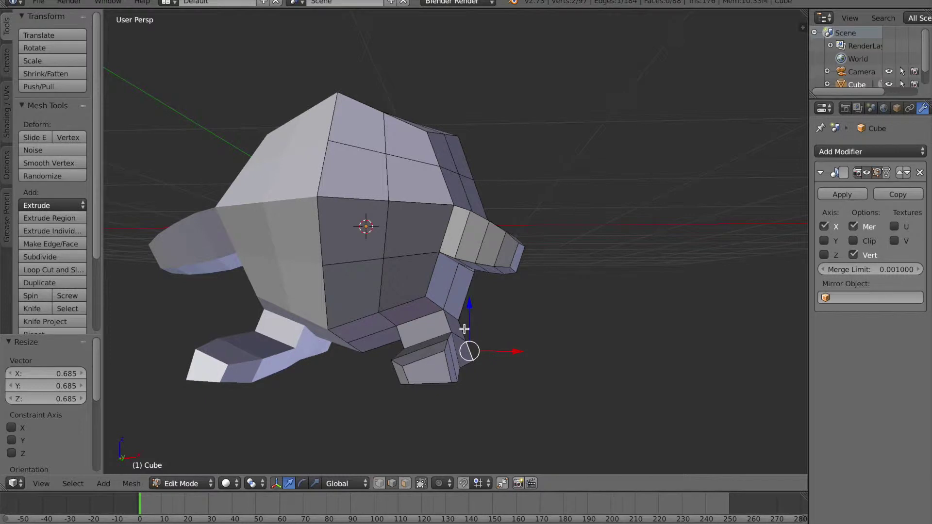
middle_click_drag(463, 379, 380, 499)
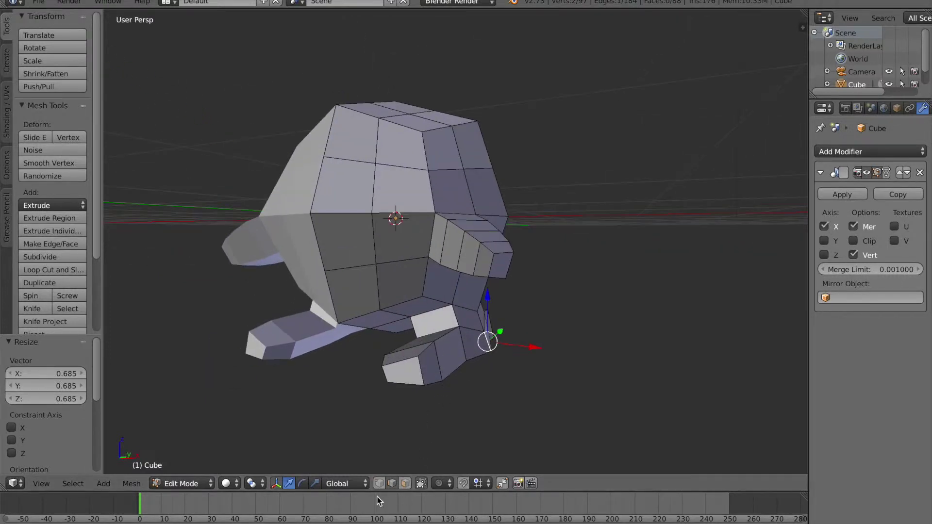
left_click(404, 483)
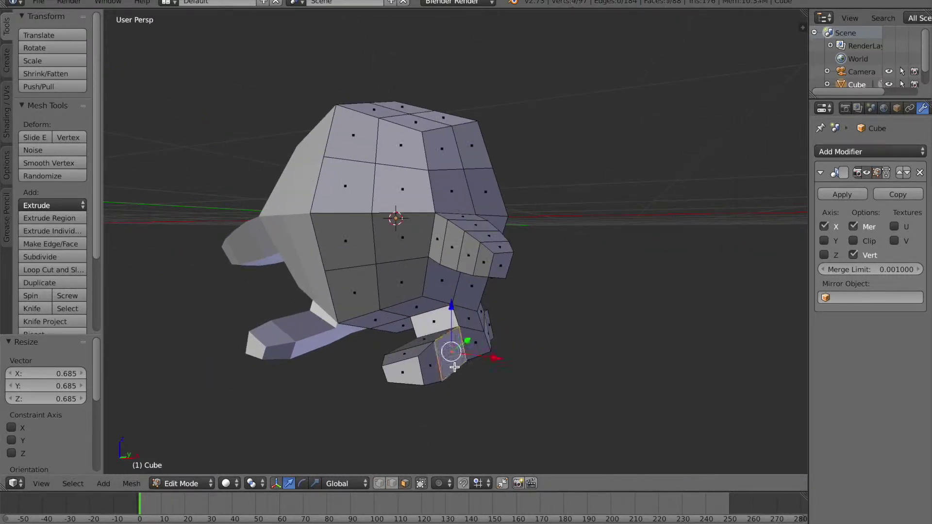
left_click_drag(487, 364, 495, 365)
In edge selection mode, move the vertical edge between those two outer side faces about 0.060 along X
mouse_move(466, 385)
middle_mouse_down()
mouse_move(485, 379)
mouse_move(449, 381)
middle_mouse_up()
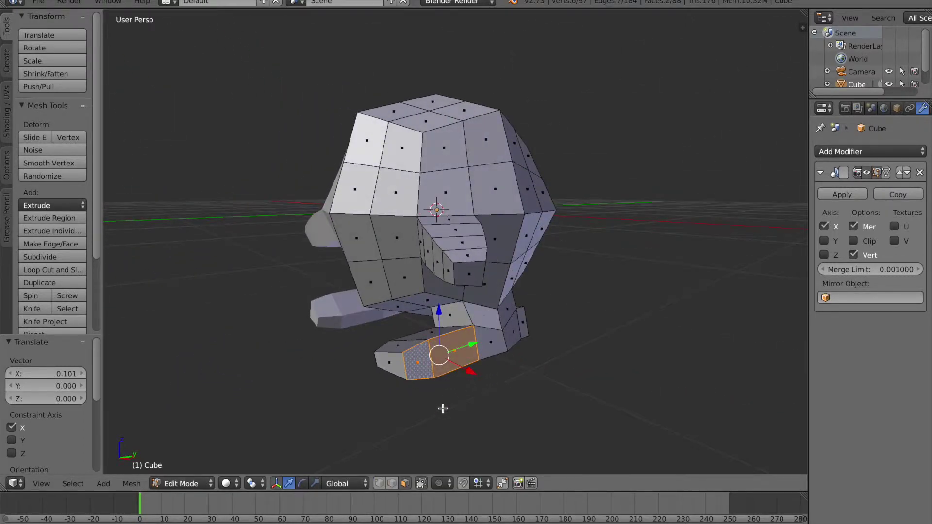
left_click(393, 485)
left_click_drag(462, 374, 467, 377)
Select the two vertical edges on the heel's outer side and move them about 0.033 along X
middle_click_drag(347, 387, 240, 372)
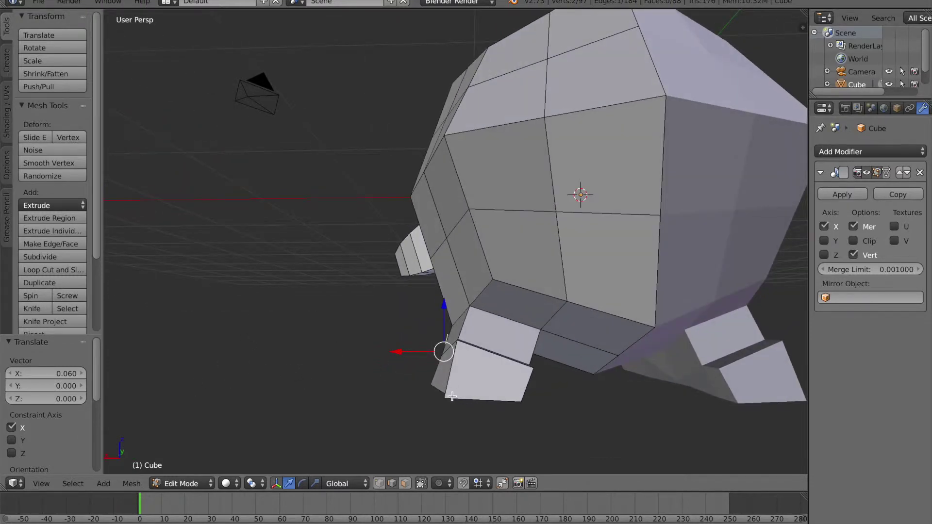
middle_click_drag(452, 397, 514, 385)
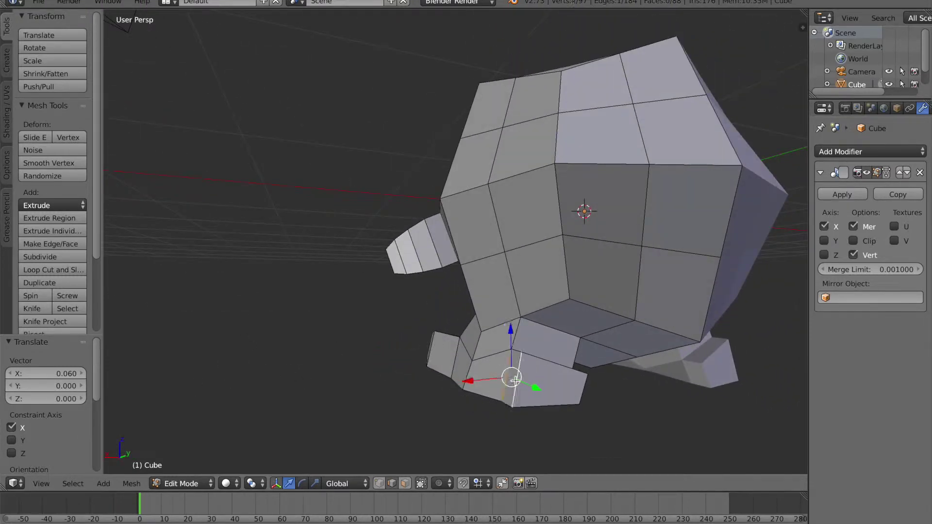
left_click_drag(467, 383, 466, 382)
In face selection mode, select all the faces of the foot, including its underside and heel, and raise them about 0.121 along Z
mouse_move(570, 400)
middle_mouse_down()
mouse_move(545, 394)
mouse_move(556, 396)
middle_mouse_up()
scroll(449, 401, "down", 2)
middle_click_drag(448, 400, 543, 397)
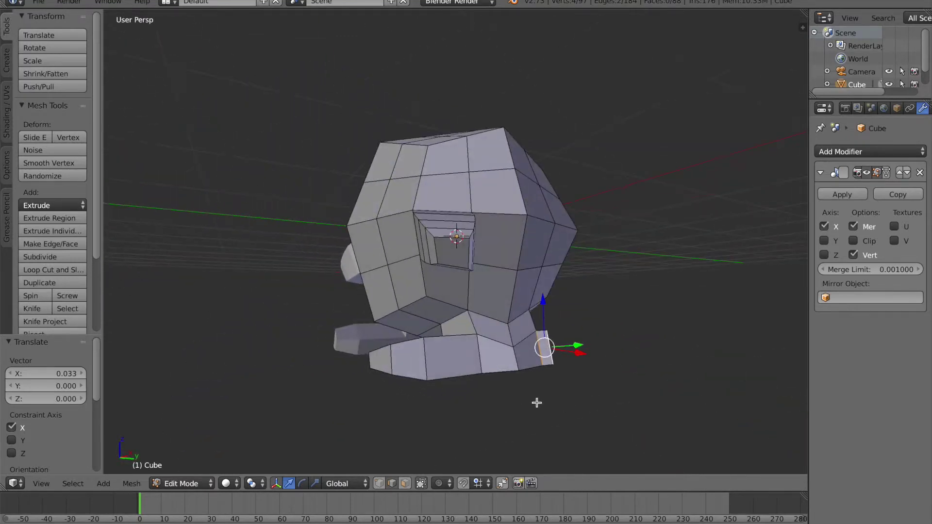
left_click(405, 483)
middle_click_drag(405, 412, 386, 421)
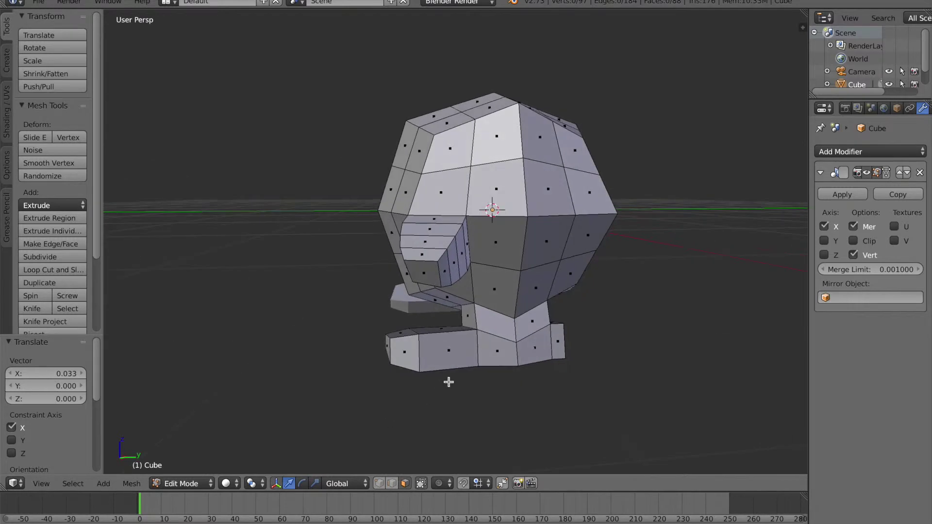
right_click(559, 347, "alt")
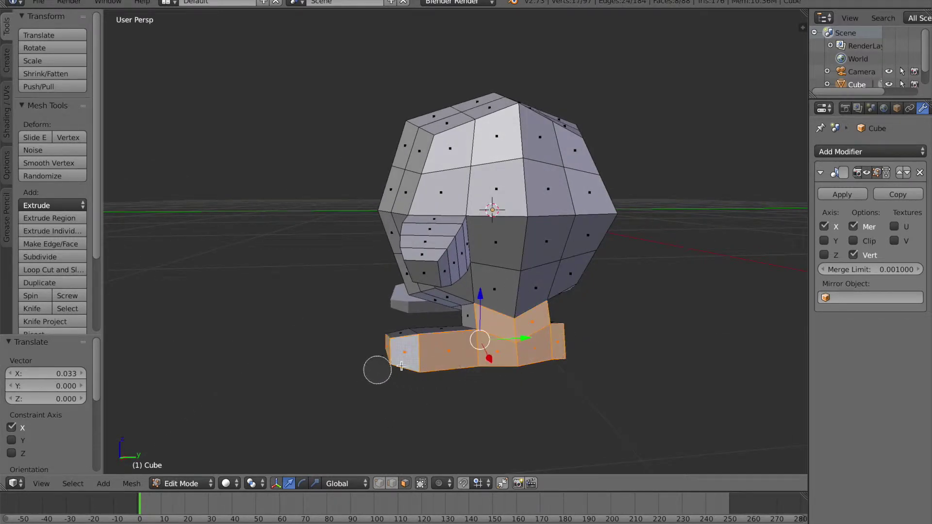
middle_click_drag(241, 369, 297, 373)
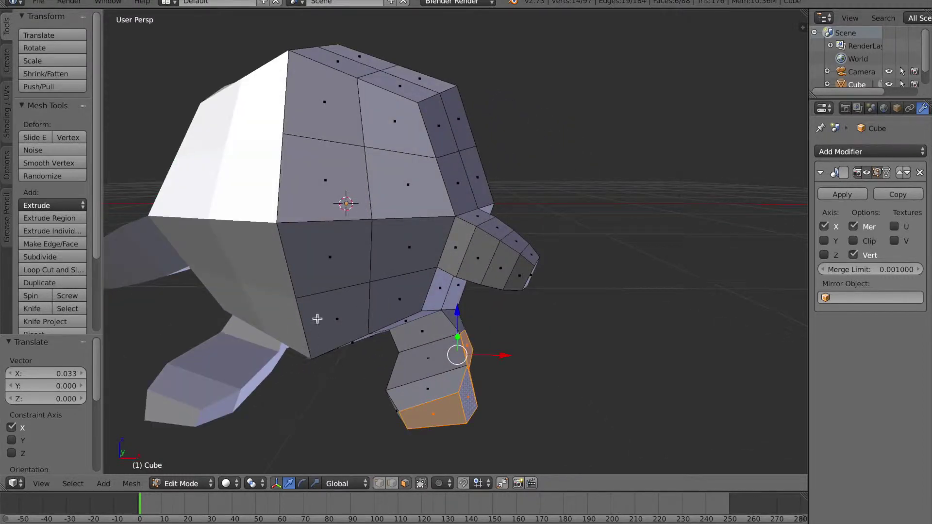
left_click_drag(417, 365, 394, 407)
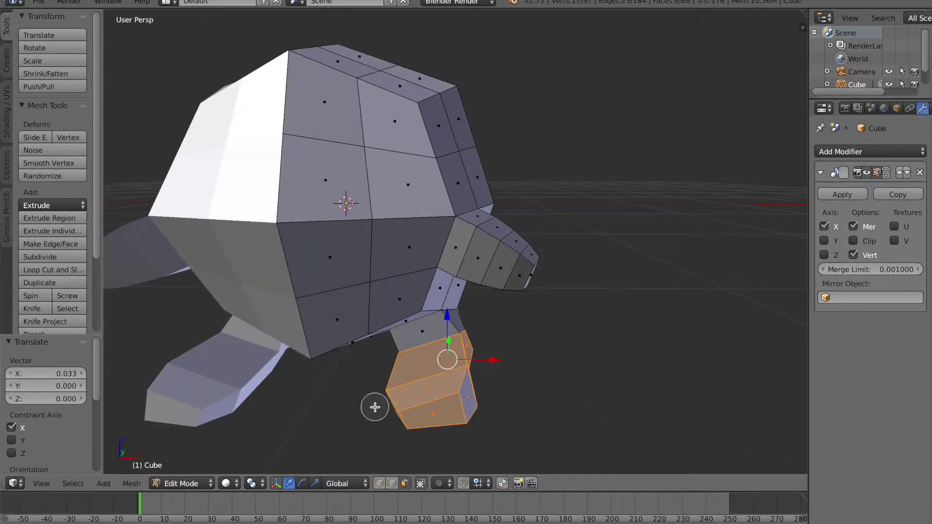
right_click(366, 429)
mouse_move(362, 406)
middle_mouse_down()
mouse_move(410, 392)
mouse_move(435, 407)
mouse_move(432, 426)
mouse_move(424, 412)
middle_mouse_up()
scroll(424, 412, "up", 1)
key("c")
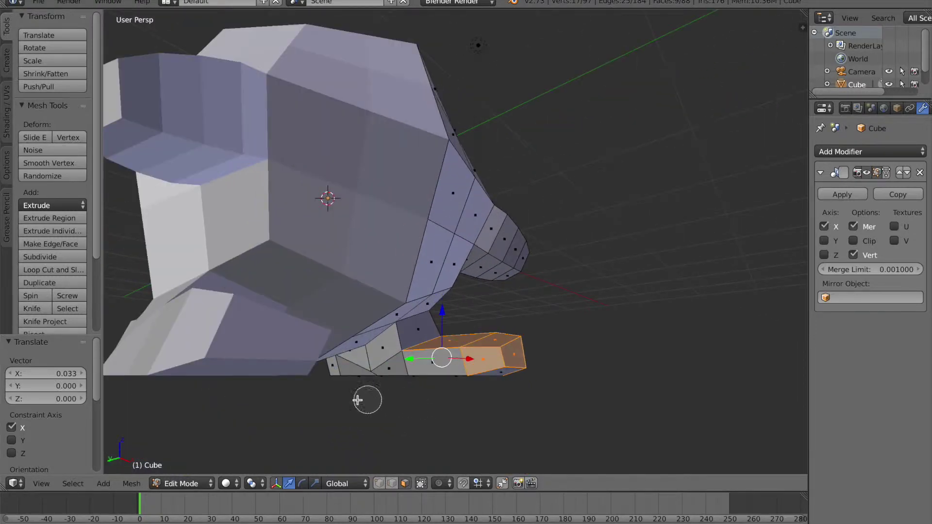
left_click(337, 380)
left_click(411, 374)
right_click(497, 420)
mouse_move(652, 301)
middle_mouse_down()
mouse_move(641, 299)
mouse_move(620, 258)
middle_mouse_up()
key("c")
mouse_move(503, 203)
left_mouse_down()
mouse_move(362, 308)
mouse_move(337, 367)
left_mouse_up()
right_click(575, 325)
scroll(575, 326, "down", 1)
mouse_move(574, 325)
middle_mouse_down()
mouse_move(485, 362)
mouse_move(406, 417)
mouse_move(415, 412)
middle_mouse_up()
key("c")
left_click_drag(501, 387, 501, 384)
middle_click_drag(403, 377, 476, 342)
left_click_drag(466, 291, 469, 281)
Select the faces around the foot's front section and scale them uniformly by about 1.093
mouse_move(356, 352)
middle_mouse_down()
mouse_move(408, 353)
mouse_move(354, 359)
mouse_move(368, 348)
middle_mouse_up()
scroll(382, 376, "up", 2)
middle_click_drag(393, 377, 452, 281)
right_click(392, 361)
right_click(384, 379, "shift")
right_click(419, 375, "shift")
right_click(431, 273, "shift")
right_click(374, 255, "shift")
right_click(394, 333, "shift")
middle_click_drag(395, 334, 335, 422)
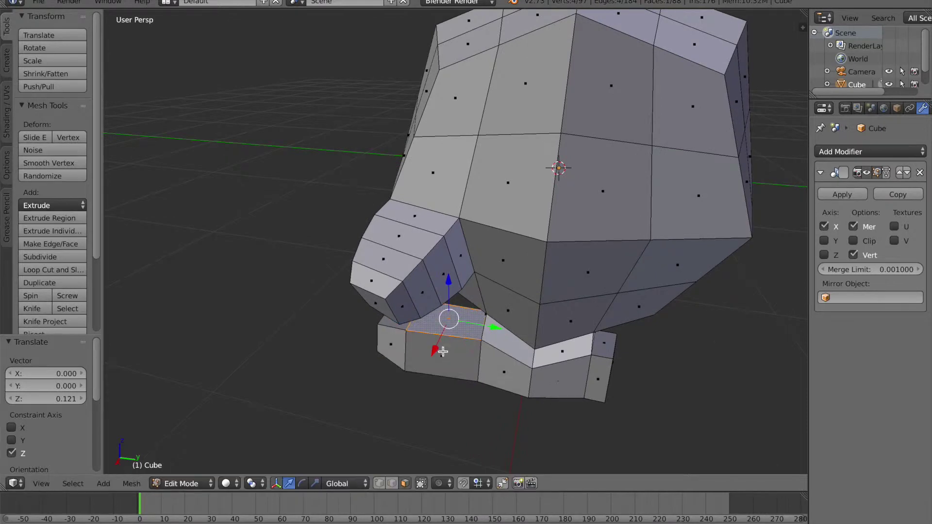
key("ctrl+z")
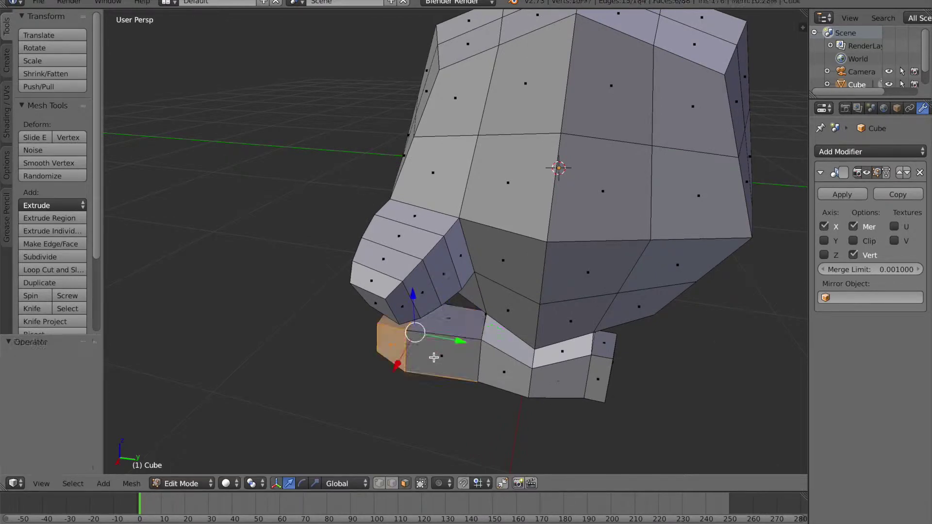
right_click(450, 321, "shift")
right_click(458, 345, "shift")
middle_click_drag(322, 369, 473, 390)
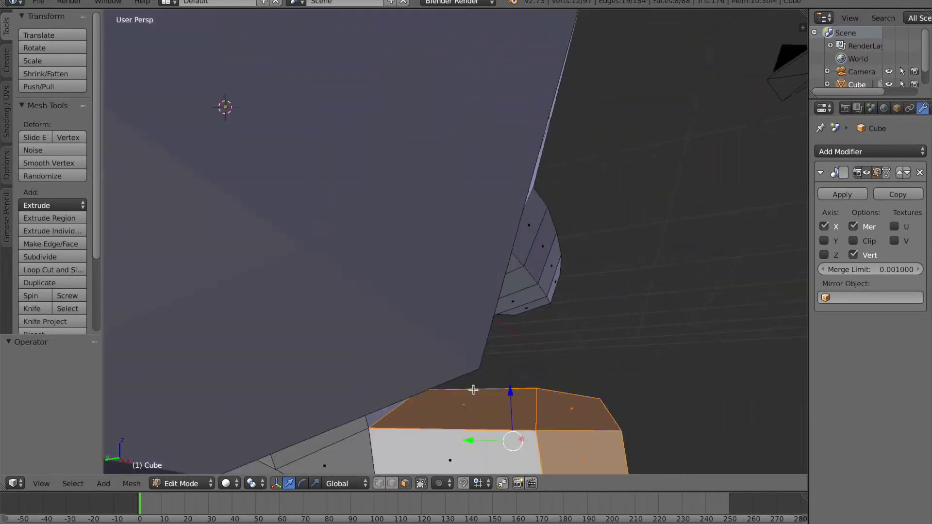
scroll(520, 381, "down", 8)
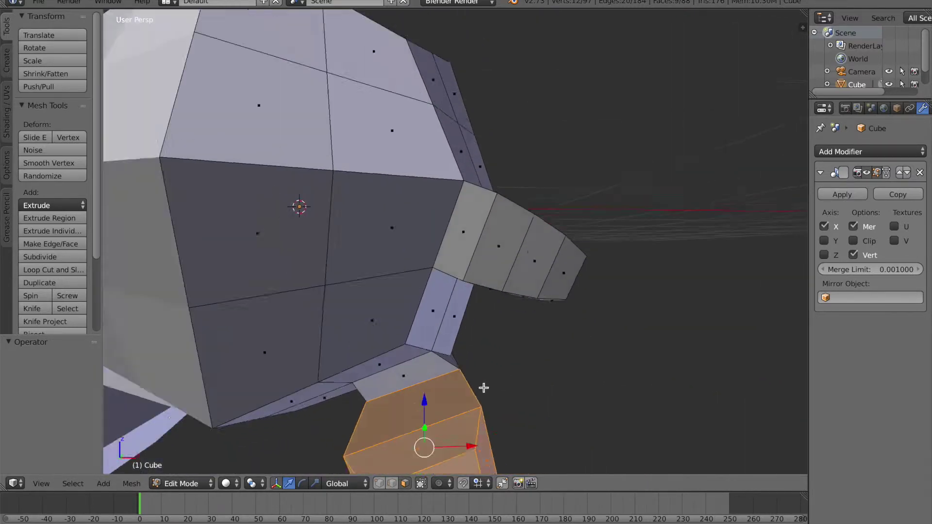
key("s")
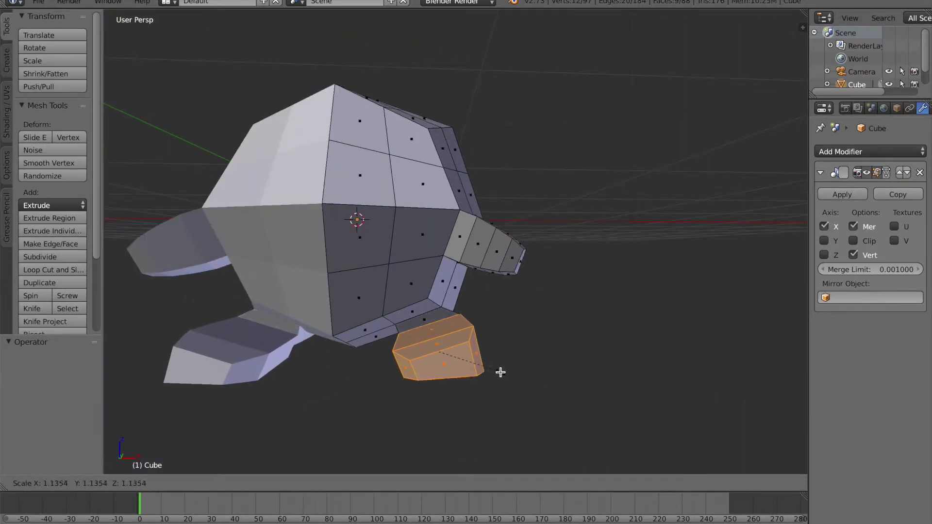
left_click(497, 372)
Scale the foot's front section by about 0.815 along Y and move it about 0.117 along Y
middle_click_drag(510, 371, 449, 370)
key("s")
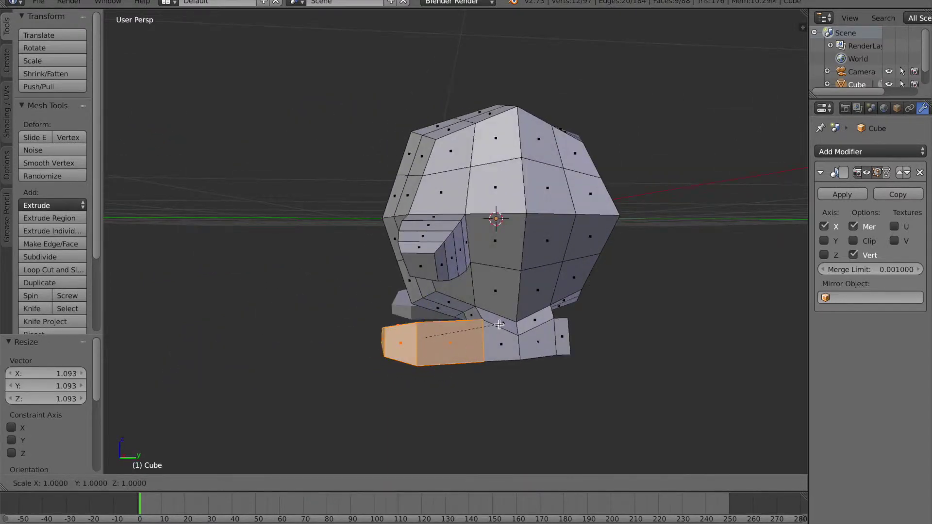
key("y")
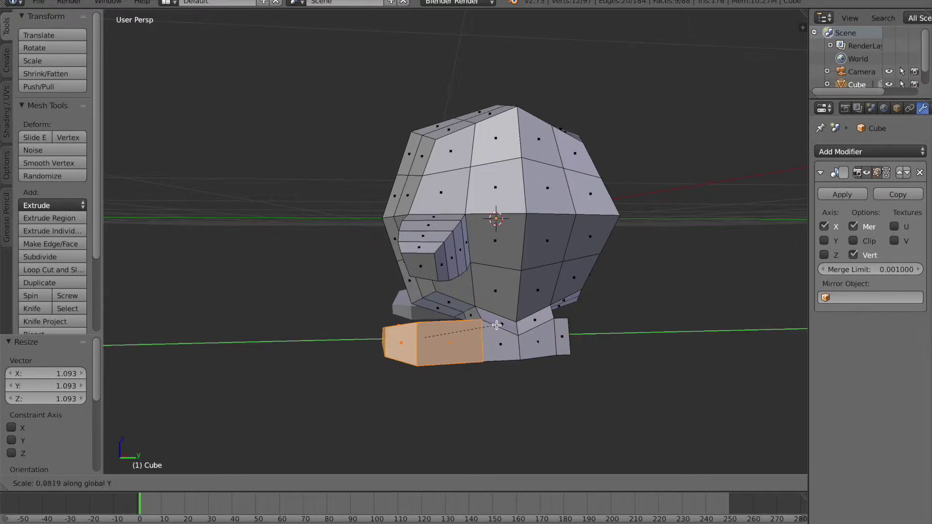
left_click(485, 325)
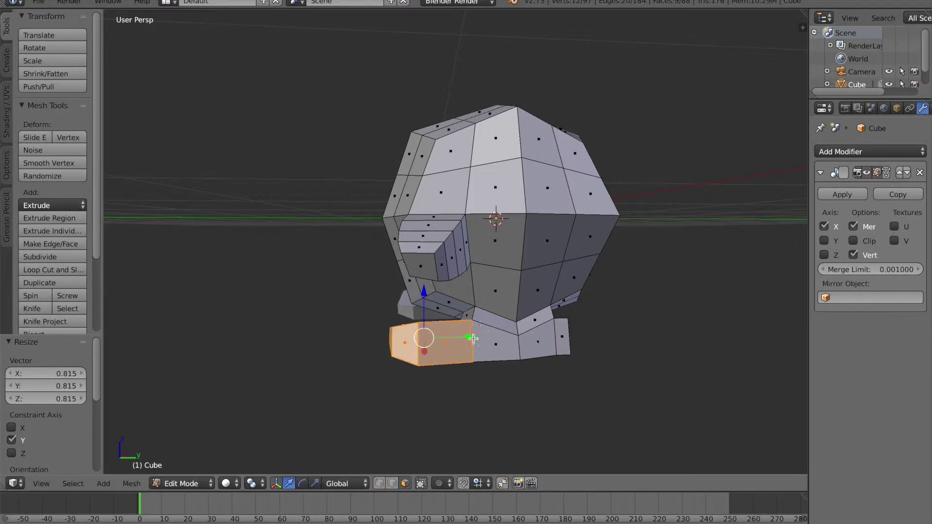
left_click_drag(467, 337, 478, 338)
In edge selection mode, select the crosswise edge on top of the foot behind the toe slope and raise it about 0.076 along Z
middle_click_drag(369, 340, 480, 376)
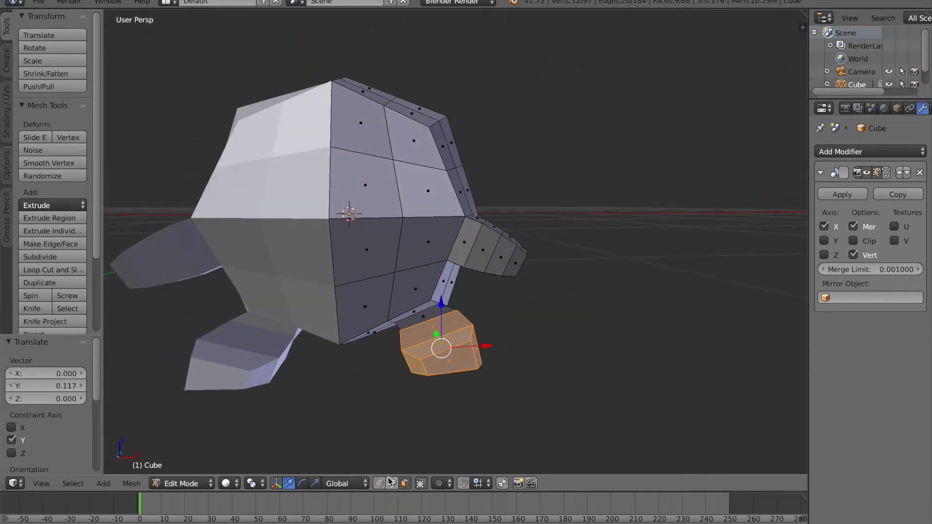
middle_click_drag(413, 401, 427, 356)
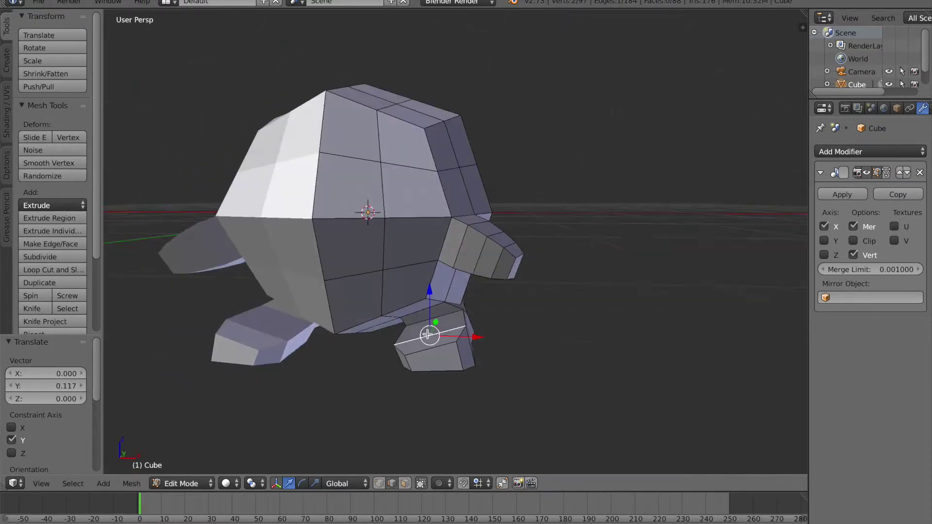
left_click_drag(431, 290, 431, 284)
Select the heel's upper rear edge and lower it along Z in two moves, the second about -0.057
middle_click_drag(478, 324, 322, 314)
scroll(322, 314, "up", 3)
right_click(528, 384)
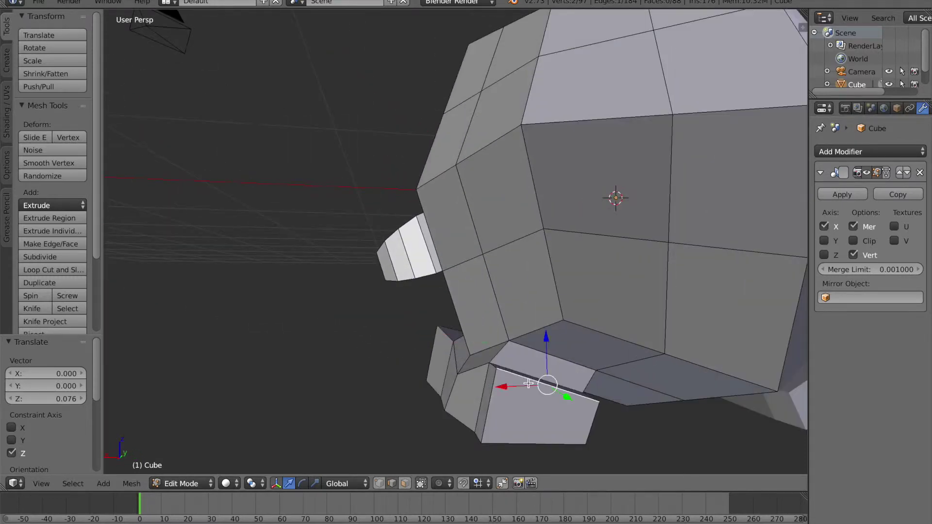
left_click_drag(545, 343, 547, 359)
scroll(398, 410, "down", 4)
middle_click_drag(397, 409, 450, 414)
left_click_drag(580, 293, 581, 302)
middle_click_drag(397, 312, 441, 320)
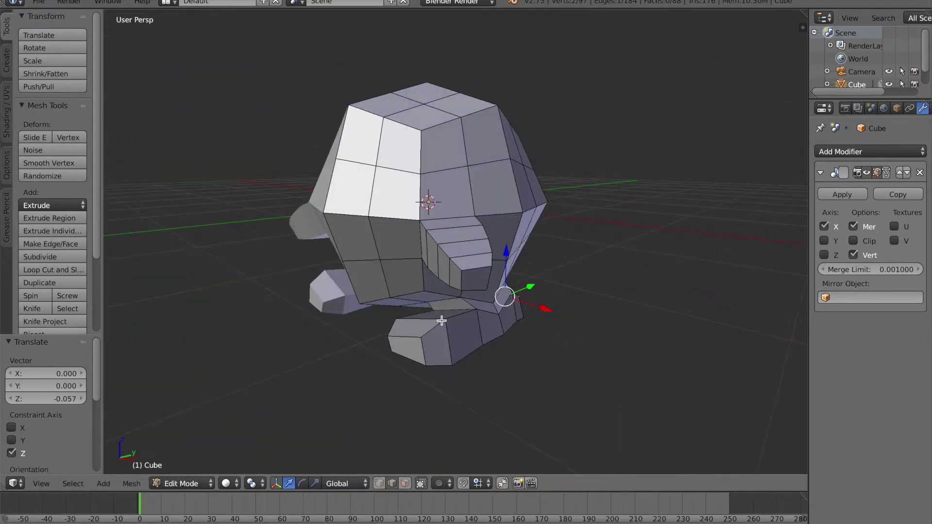
Select the whole mesh, undo a trial Smooth Vertex on it, and enable Clipping on the Mirror modifier
key("a")
key("a")
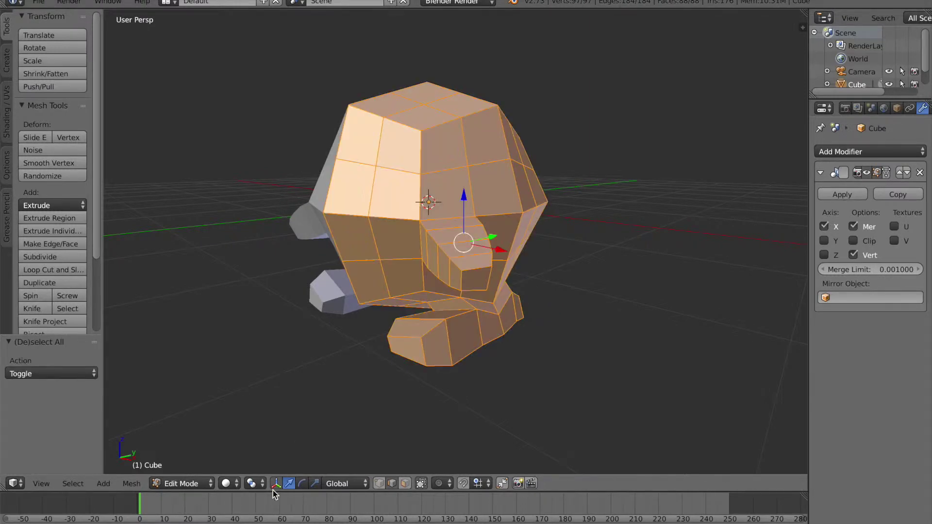
left_click(131, 483)
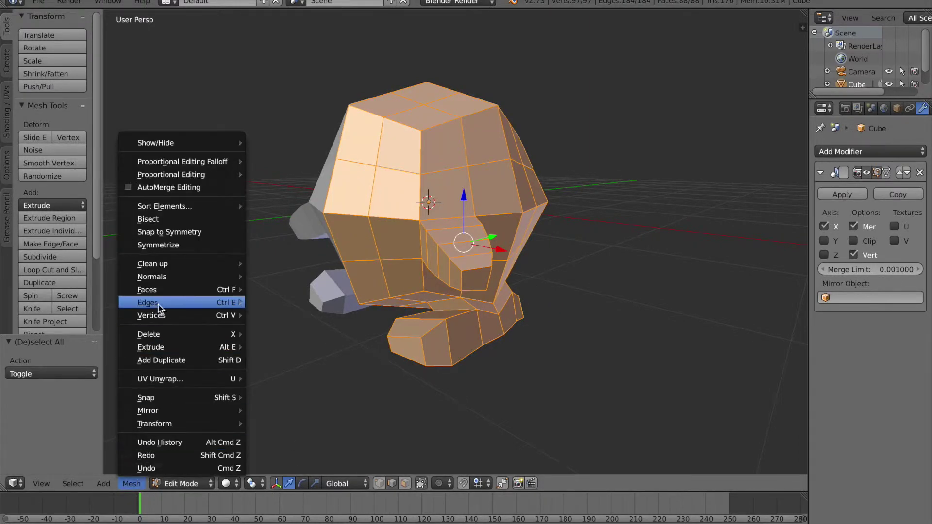
mouse_move(164, 316)
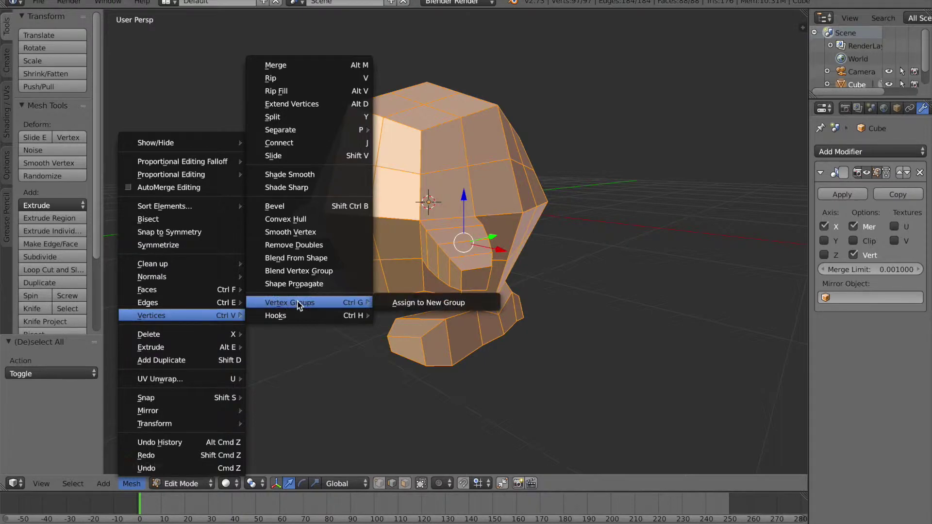
left_click(303, 233)
middle_click_drag(298, 278, 351, 303)
key("ctrl+z")
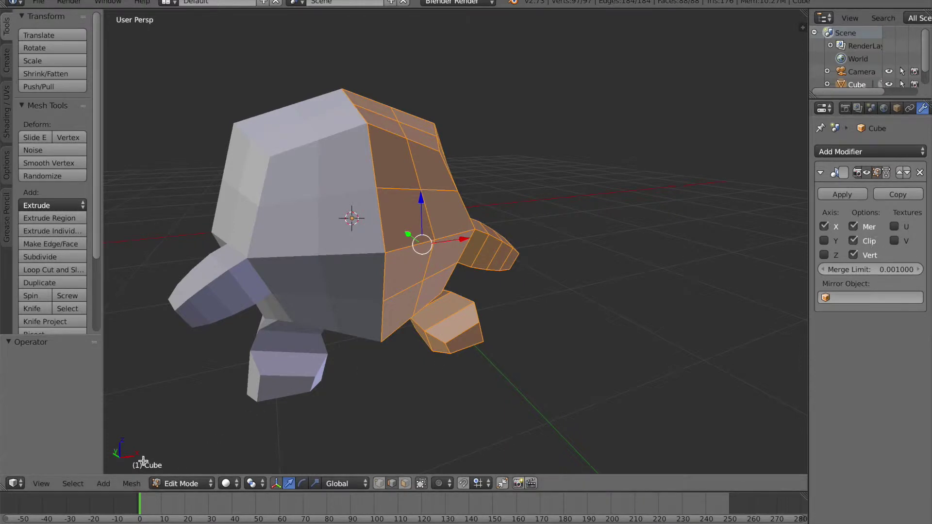
Apply Smooth Vertex twice to the whole mesh, with smoothing 0.500 and one repeat
left_click(140, 482)
mouse_move(222, 319)
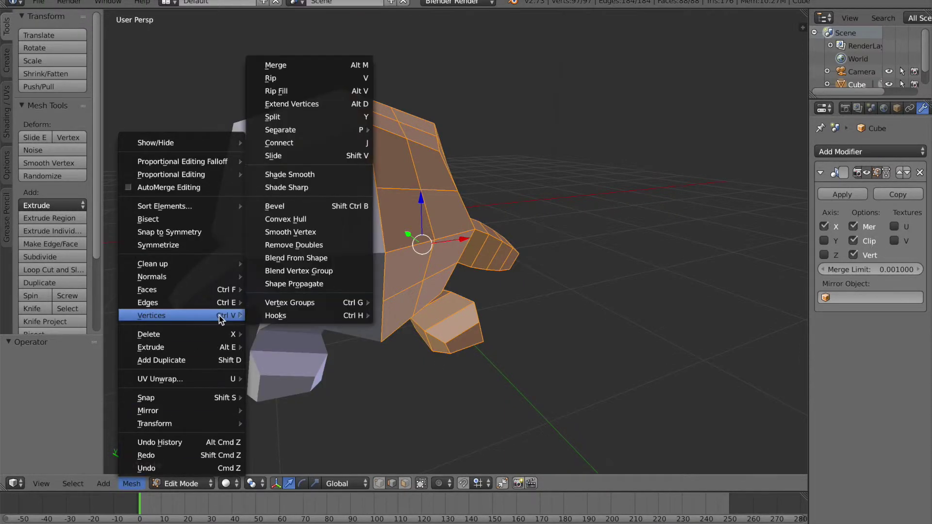
left_click(296, 232)
middle_click_drag(297, 232, 406, 337)
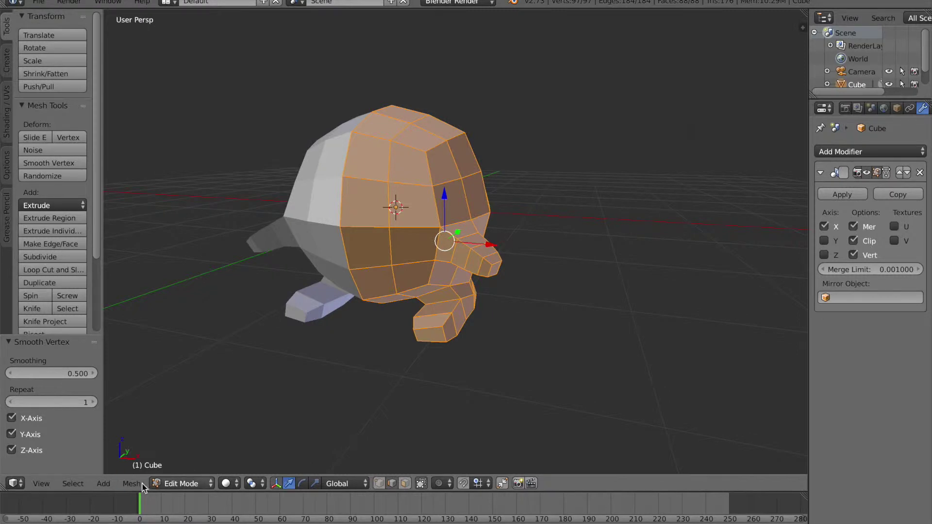
left_click(132, 483)
mouse_move(165, 316)
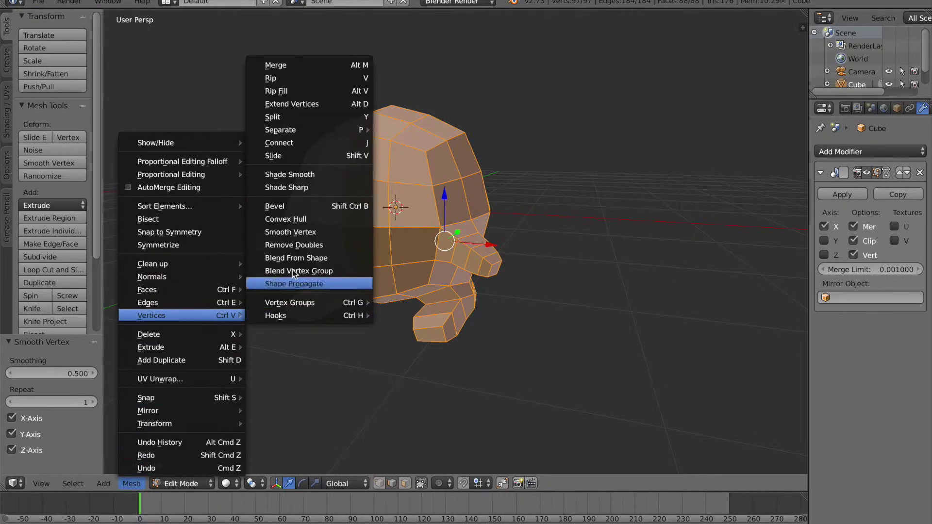
left_click(287, 232)
Select the arm's three cross-section edge rings and its end face's edges, and scale them uniformly by about 1.304
middle_click_drag(438, 323, 412, 331)
scroll(409, 339, "up", 4)
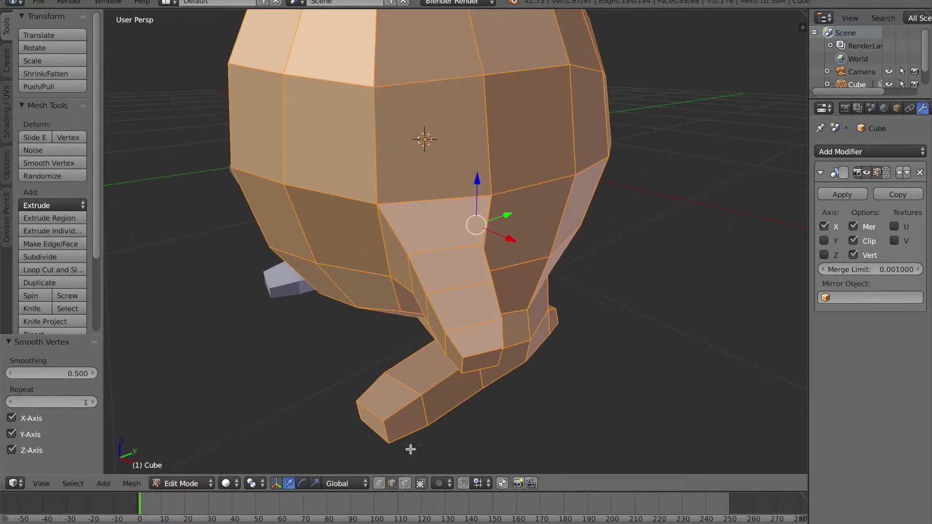
right_click(437, 247)
right_click(444, 287, "shift")
right_click(458, 322, "shift")
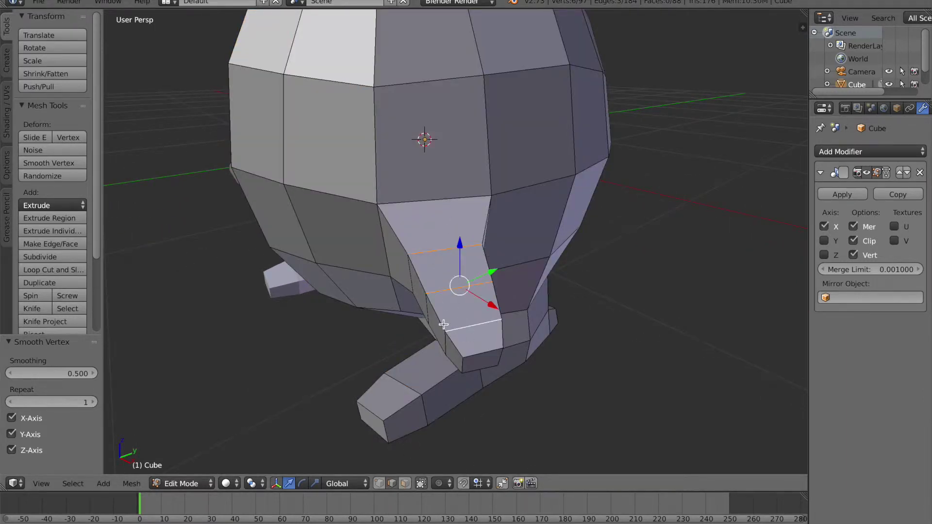
right_click(423, 309, "shift")
right_click(426, 312, "shift")
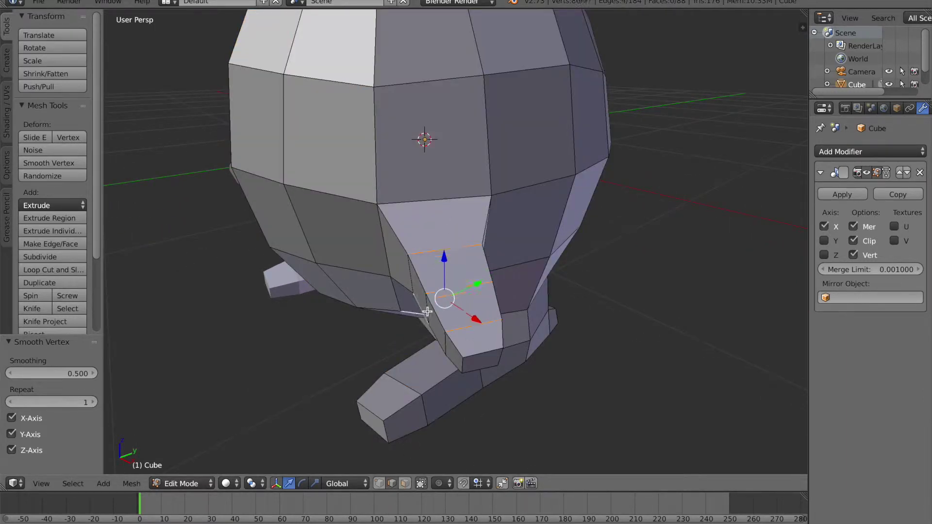
right_click(419, 311, "shift")
right_click(424, 313, "shift")
right_click(420, 312, "shift")
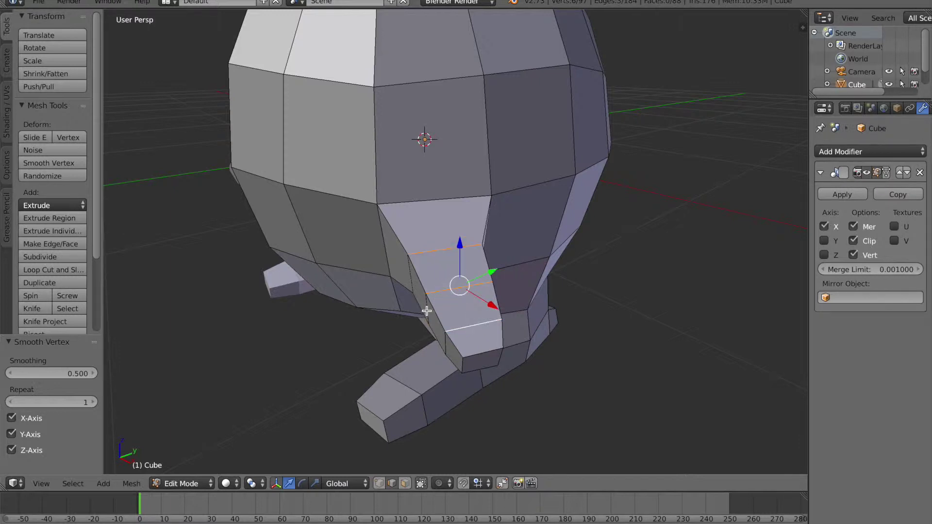
right_click(428, 305, "shift")
right_click(413, 279, "shift")
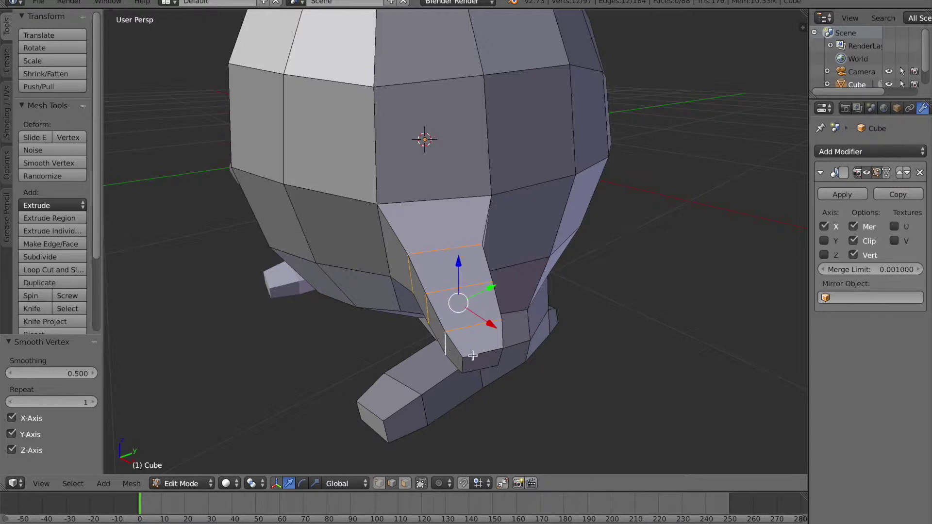
middle_click_drag(491, 393, 476, 330)
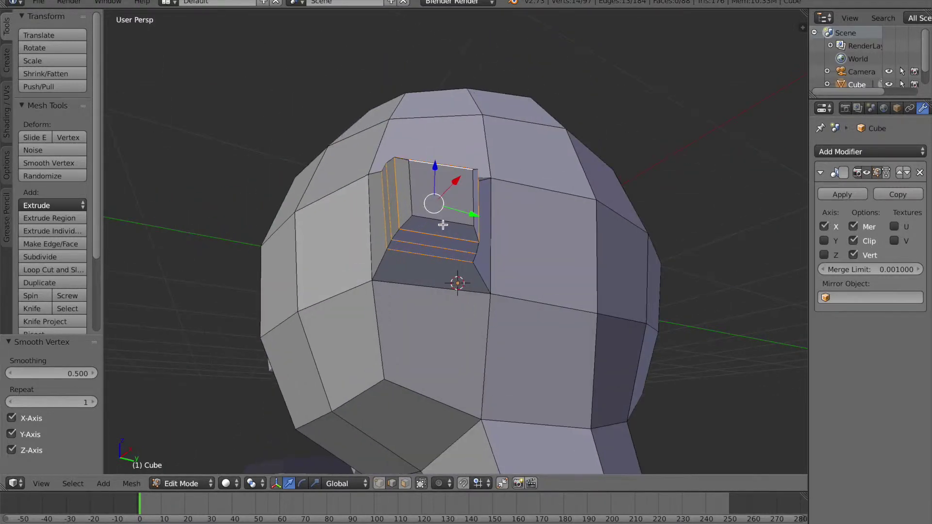
right_click(466, 203, "shift")
middle_click_drag(459, 216, 444, 291)
scroll(443, 292, "up", 1)
scroll(523, 365, "down", 4)
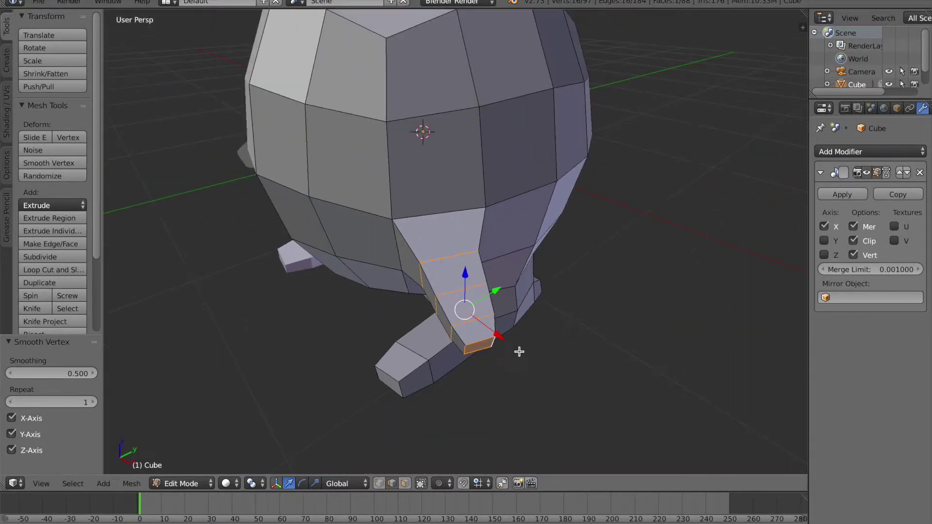
key("s")
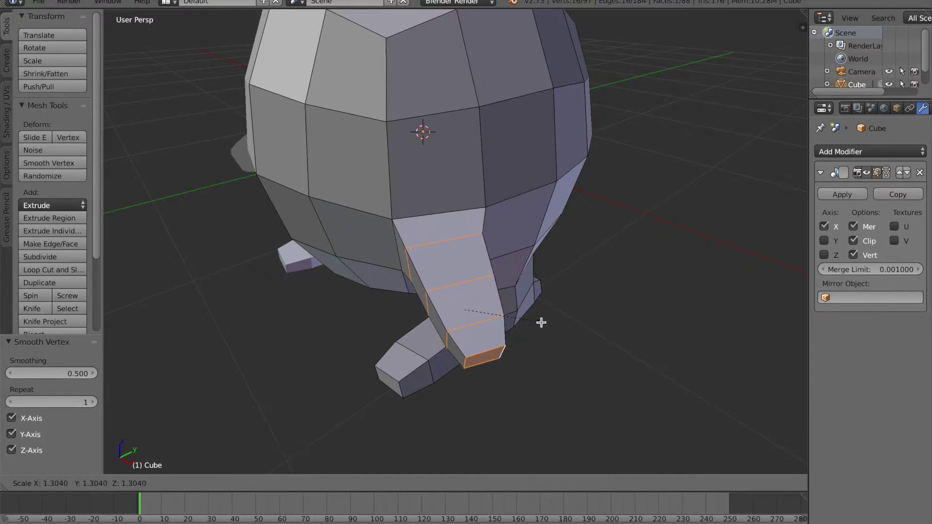
left_click(541, 323)
Switch to face selection and apply Dissolve Faces, followed by Dissolve Edges, to the arm's end face
middle_click_drag(393, 383, 419, 316)
scroll(420, 316, "down", 5)
middle_click_drag(343, 329, 295, 332)
scroll(296, 332, "up", 4)
scroll(465, 409, "up", 2)
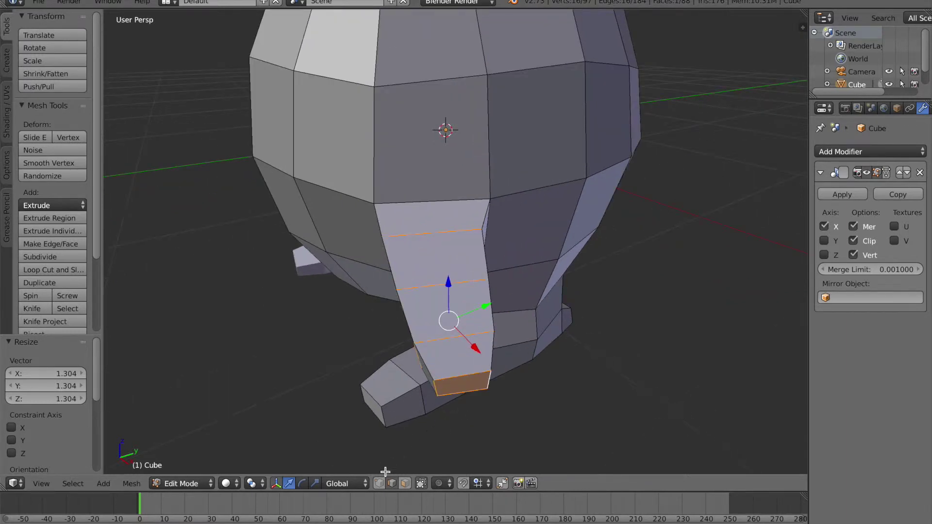
left_click(406, 483)
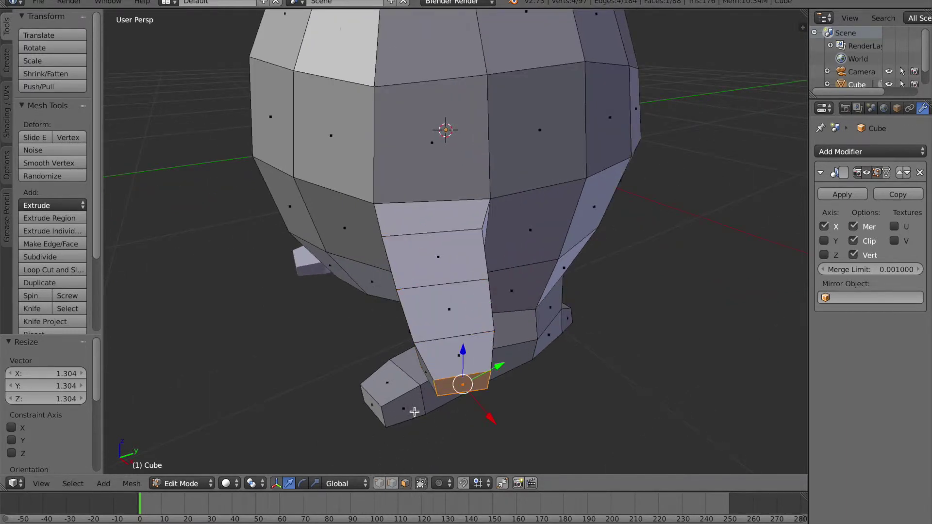
key("x")
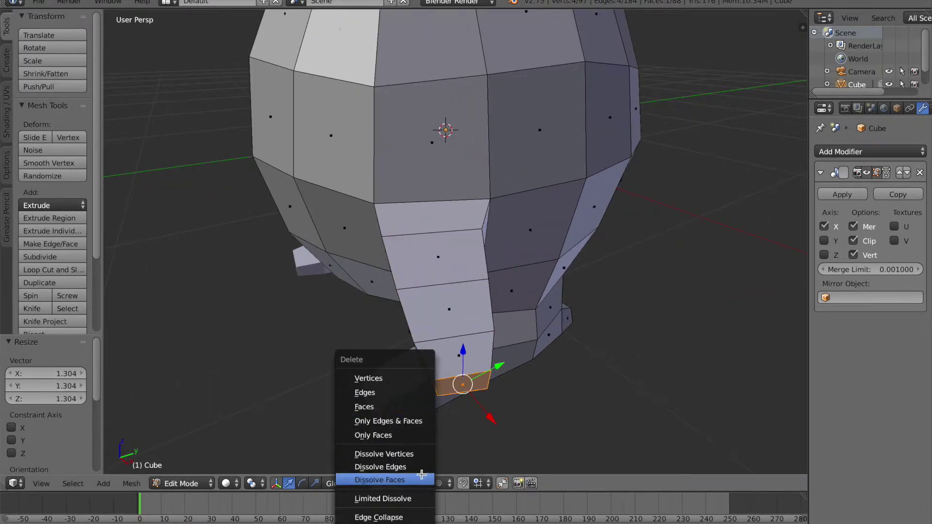
left_click(421, 475)
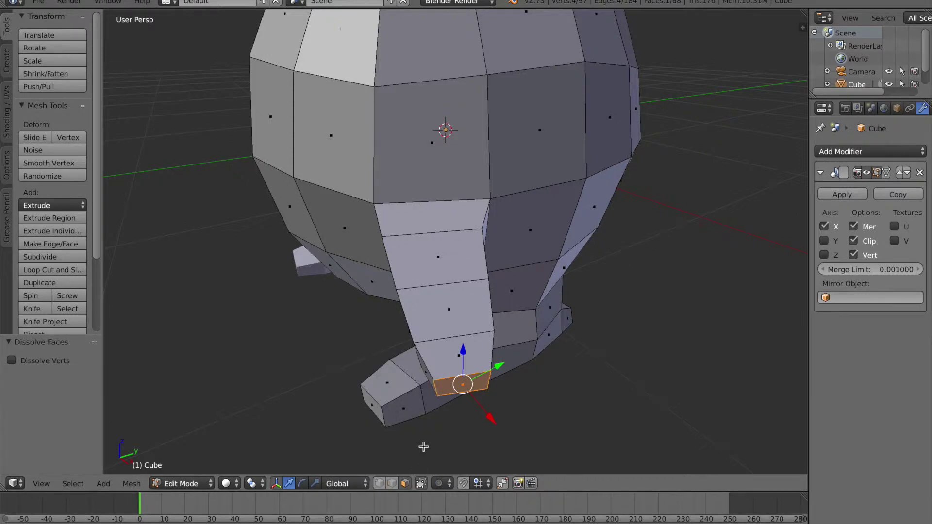
key("x")
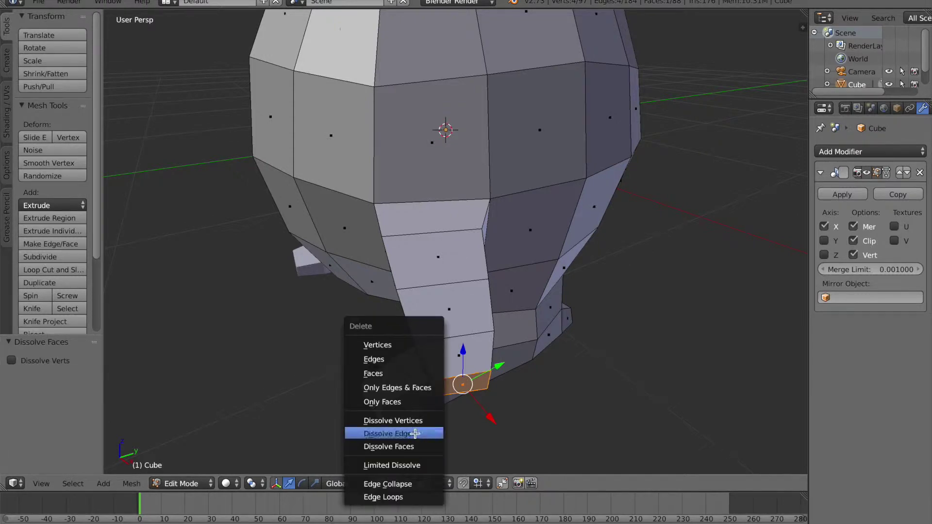
left_click(415, 431)
Select the arm's new end face and scale it uniformly to about 0.740
scroll(417, 417, "down", 2)
mouse_move(416, 385)
middle_mouse_down()
mouse_move(464, 368)
mouse_move(409, 371)
middle_mouse_up()
scroll(429, 345, "up", 1)
right_click(431, 321)
key("x")
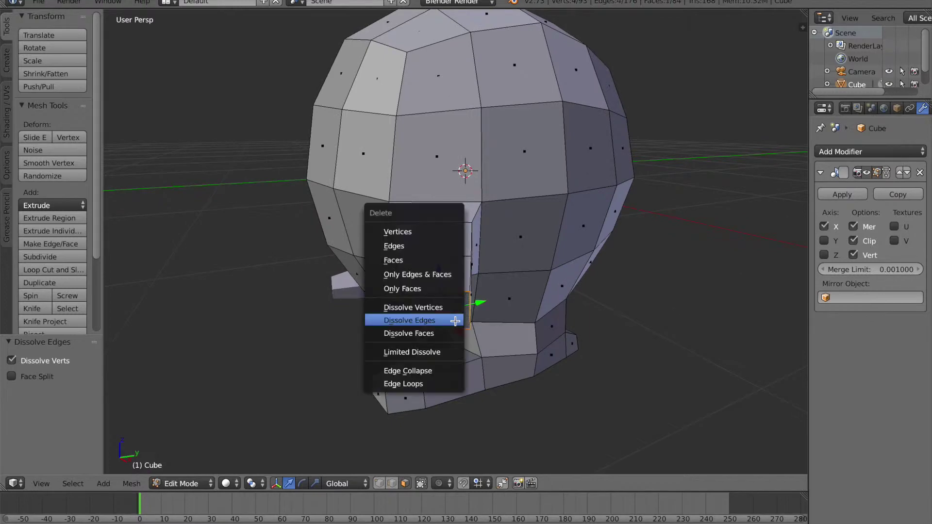
key("s")
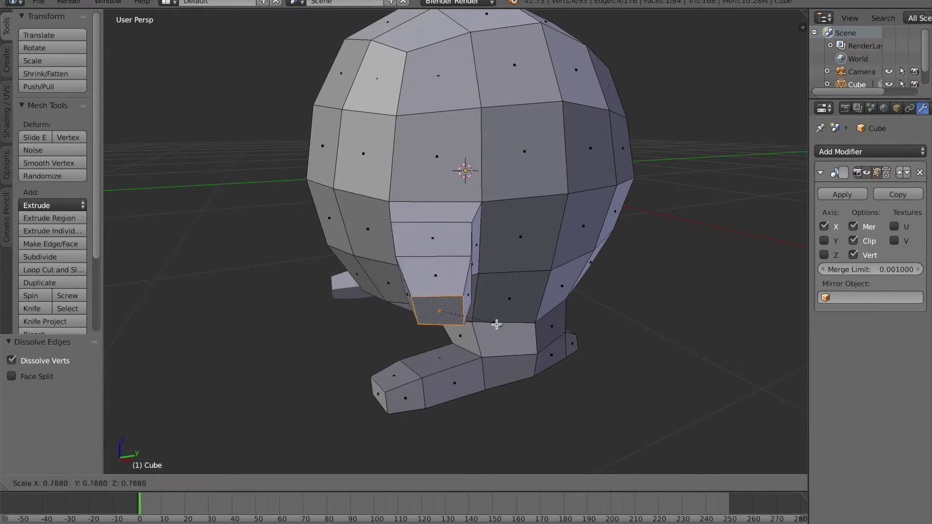
left_click(492, 325)
Select all the faces around the arm, including its end face, and scale them uniformly by about 1.152
middle_click_drag(297, 328, 414, 325)
scroll(357, 316, "down", 5)
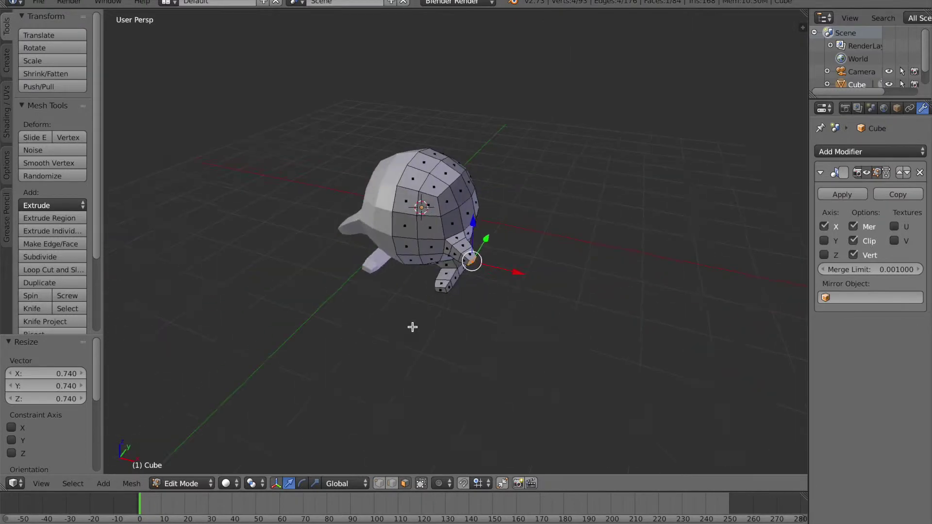
scroll(413, 327, "up", 6)
right_click(488, 240)
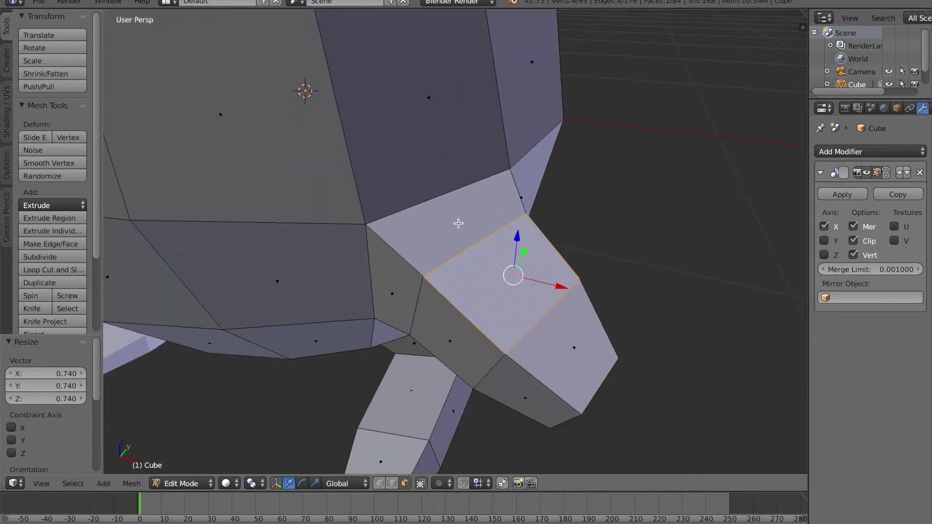
right_click(457, 225, "shift")
right_click(417, 275, "shift")
right_click(456, 317, "shift")
right_click(555, 384, "shift")
right_click(545, 393, "shift")
scroll(613, 371, "down", 2)
middle_click_drag(612, 371, 561, 328)
scroll(561, 328, "up", 1)
right_click(483, 242, "shift")
right_click(478, 241, "shift")
right_click(463, 250, "shift")
right_click(475, 246, "shift")
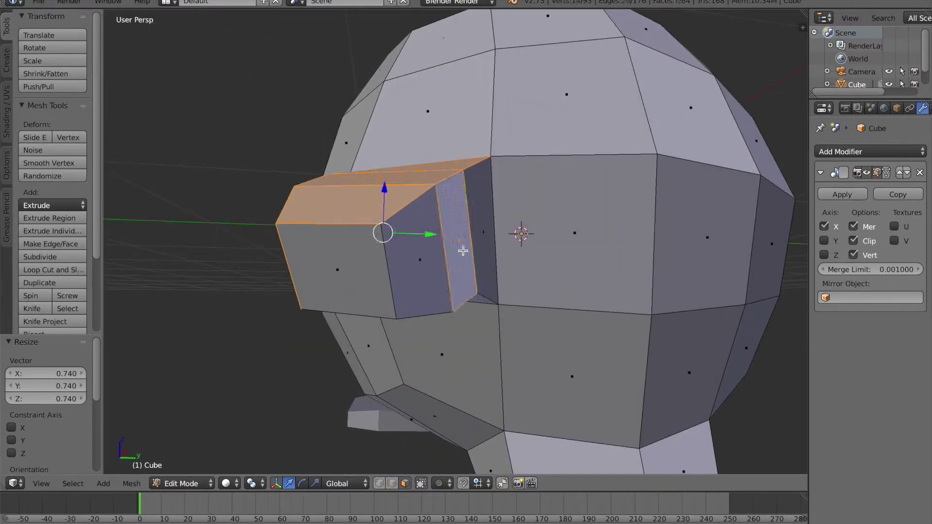
right_click(399, 263, "shift")
right_click(360, 270, "shift")
middle_click_drag(316, 369, 365, 299)
right_click(392, 265, "shift")
right_click(423, 200, "shift")
right_click(434, 170, "shift")
middle_click_drag(431, 181, 382, 326)
scroll(383, 327, "down", 4)
key("s")
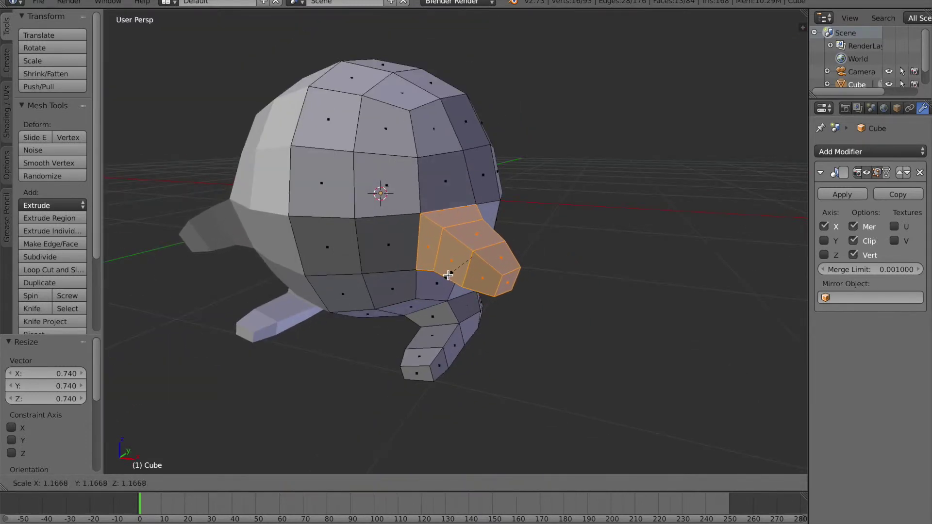
left_click(448, 275)
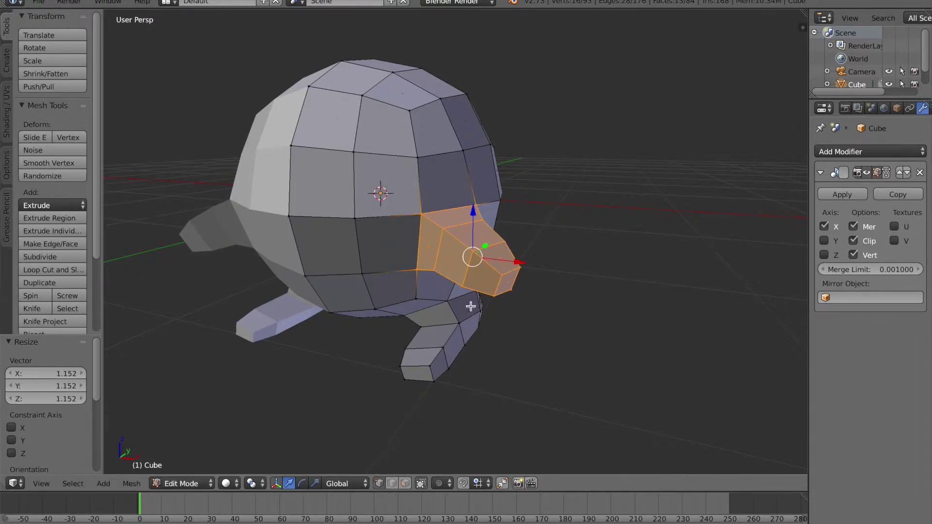
Select the edges of the arm's end face and scale them uniformly to about 0.885
right_click(505, 277)
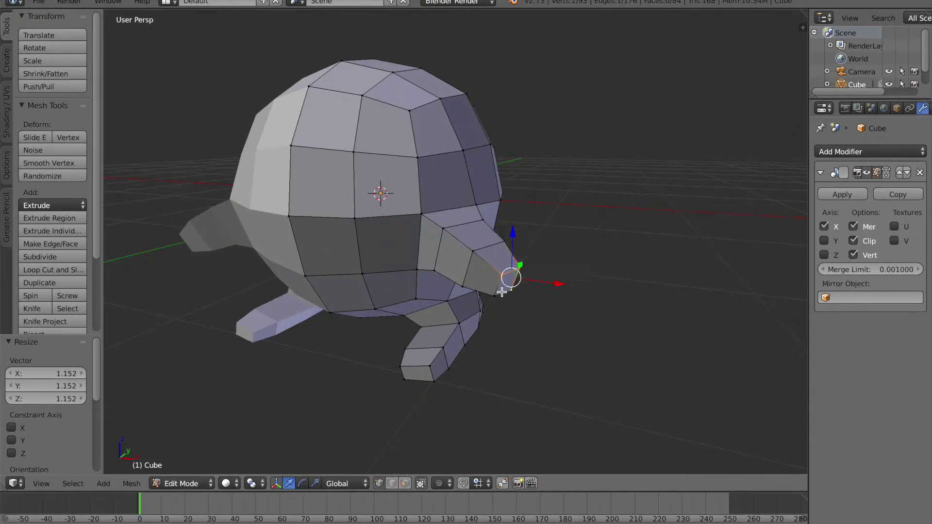
scroll(548, 293, "up", 4)
key("s")
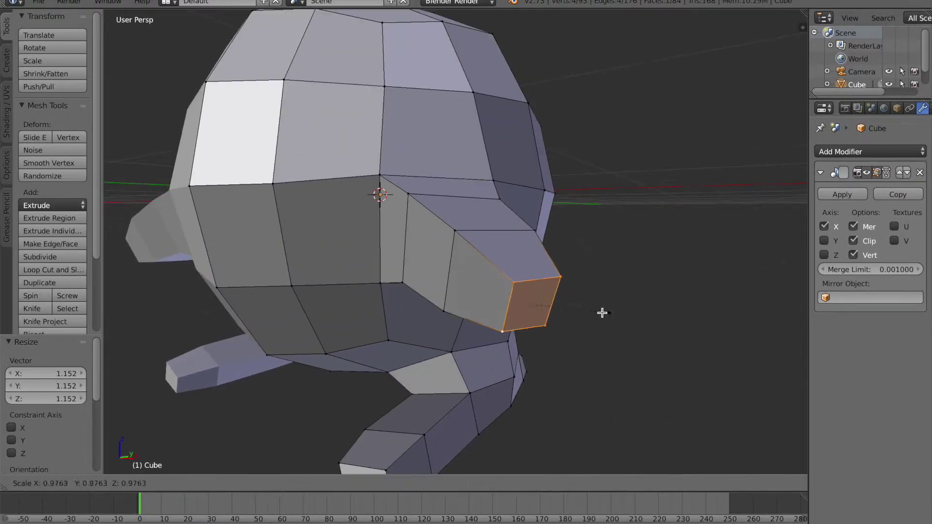
left_click(598, 314)
Select the foot's upper cross edge just behind the toe and raise it along Z by about 0.101
scroll(401, 299, "down", 4)
middle_click_drag(324, 308, 357, 358)
scroll(358, 358, "up", 3)
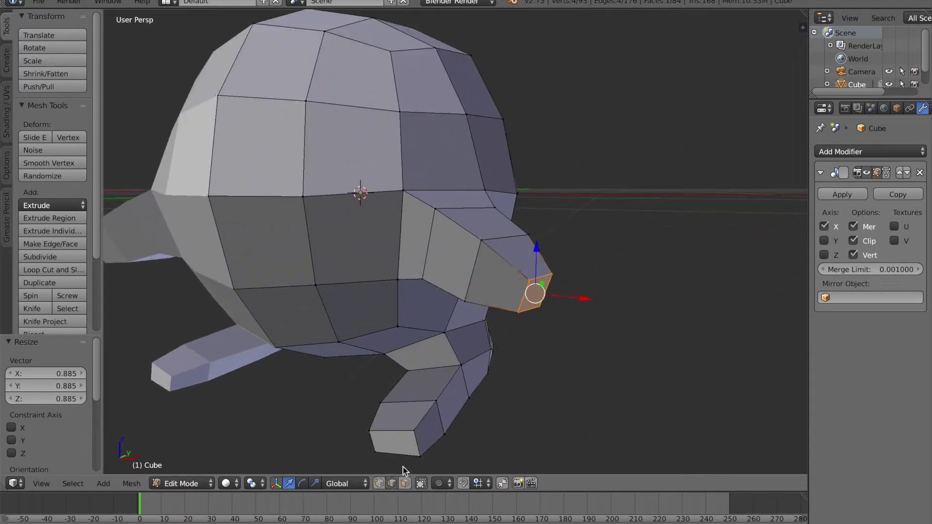
right_click(421, 402)
left_click_drag(412, 359, 407, 352)
Select the vertical edges on both sides of the foot behind the toe and scale them along X by about 1.152
middle_click_drag(345, 434, 446, 429)
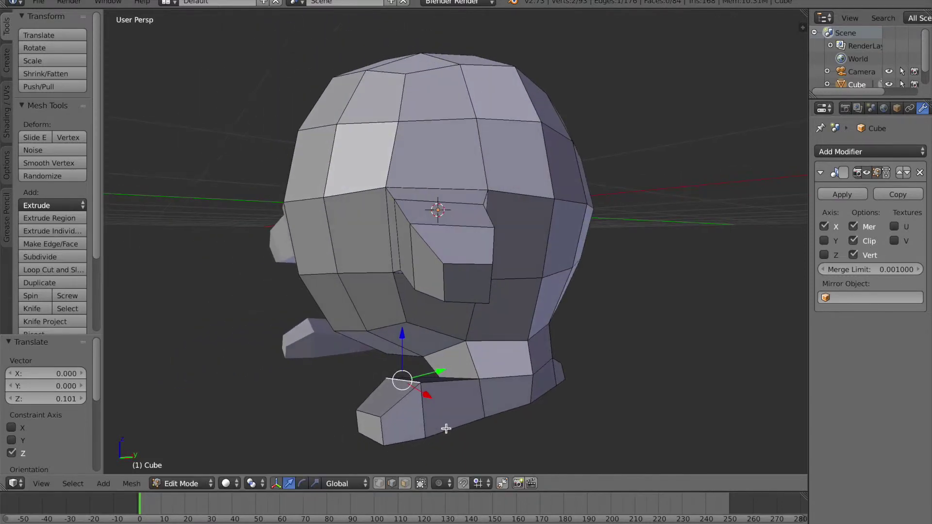
right_click_drag(420, 414, 426, 423)
right_click(412, 415)
middle_click_drag(372, 419, 434, 414)
right_click(408, 433, "shift")
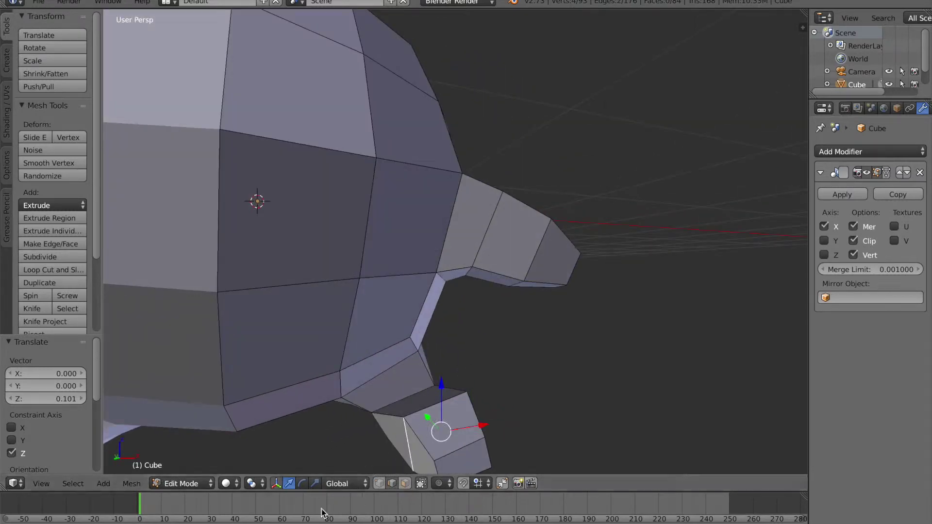
key("s")
key("x")
left_click(493, 428)
Select the five faces around the foot's toe section and move them along Y by about 0.107
scroll(435, 432, "down", 5)
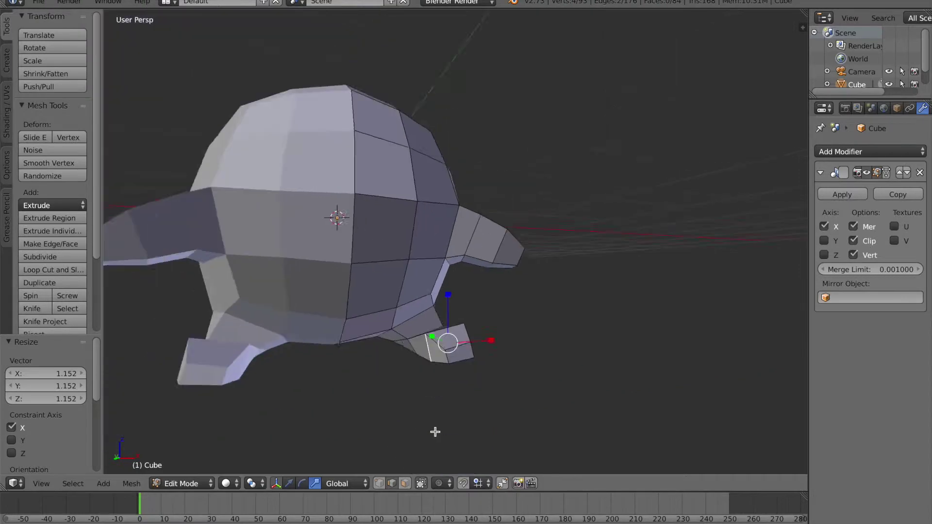
middle_click_drag(441, 385, 355, 407)
scroll(380, 425, "up", 5)
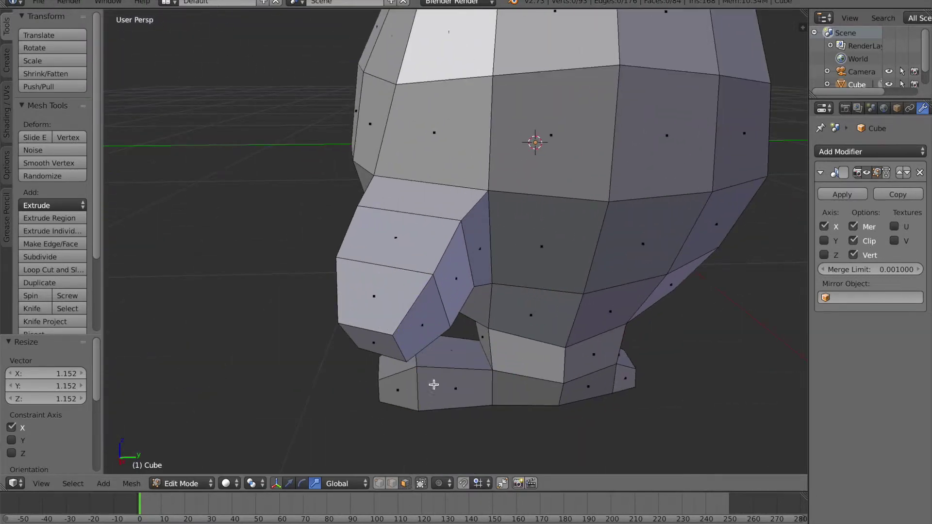
scroll(415, 398, "down", 2)
left_click(401, 346)
right_click(402, 359)
middle_click_drag(349, 378, 482, 345)
right_click(524, 412, "shift")
middle_click_drag(570, 415, 517, 421)
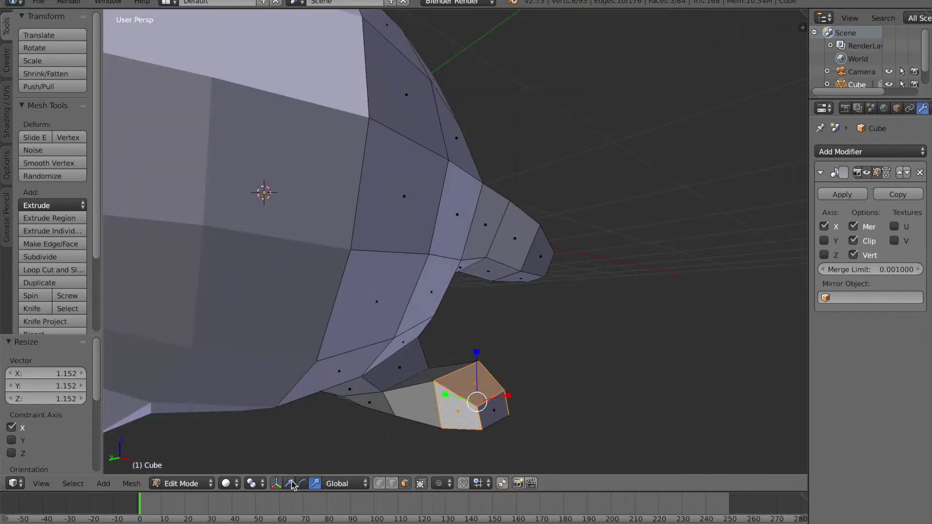
right_click(489, 411, "shift")
middle_click_drag(480, 461, 493, 412)
right_click(486, 372, "shift")
middle_click_drag(540, 394, 441, 427)
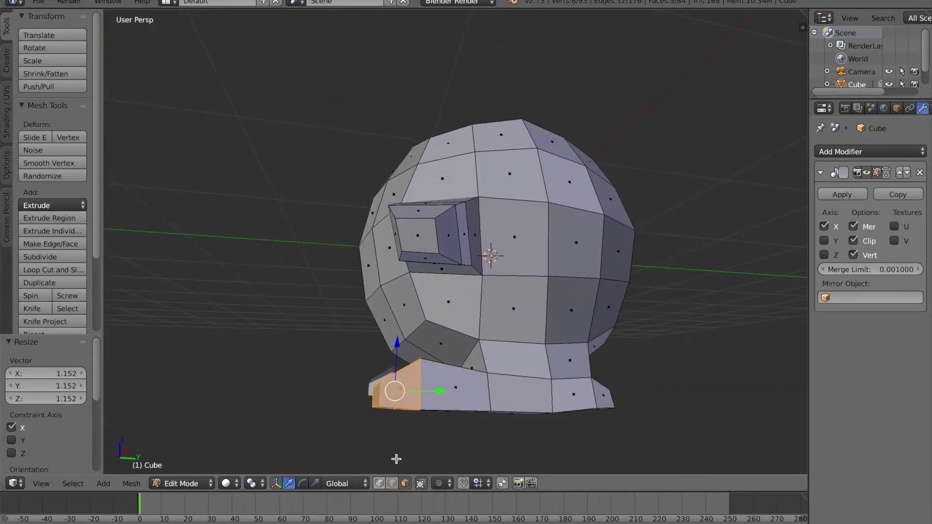
mouse_move(432, 394)
left_mouse_down()
mouse_move(458, 392)
mouse_move(446, 390)
left_mouse_up()
Select the vertical edge halfway along the foot's outer side and move it along X by about 0.042
middle_click_drag(304, 388, 357, 409)
scroll(322, 358, "down", 9)
middle_click_drag(326, 310, 432, 363)
scroll(366, 319, "up", 4)
scroll(432, 363, "up", 3)
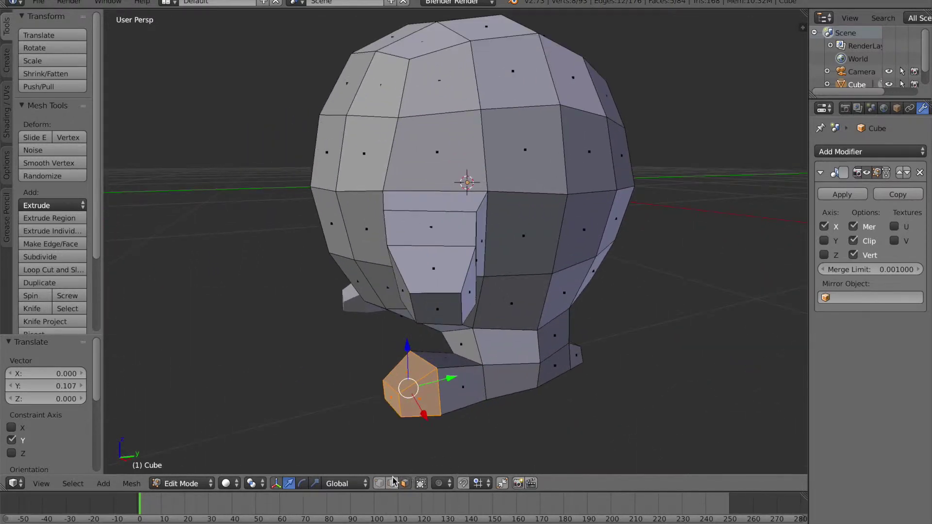
right_click(484, 388)
middle_click_drag(424, 473, 505, 395)
key("g")
left_click_drag(510, 391, 514, 391)
middle_click_drag(416, 414, 466, 404)
middle_click_drag(369, 448, 343, 436)
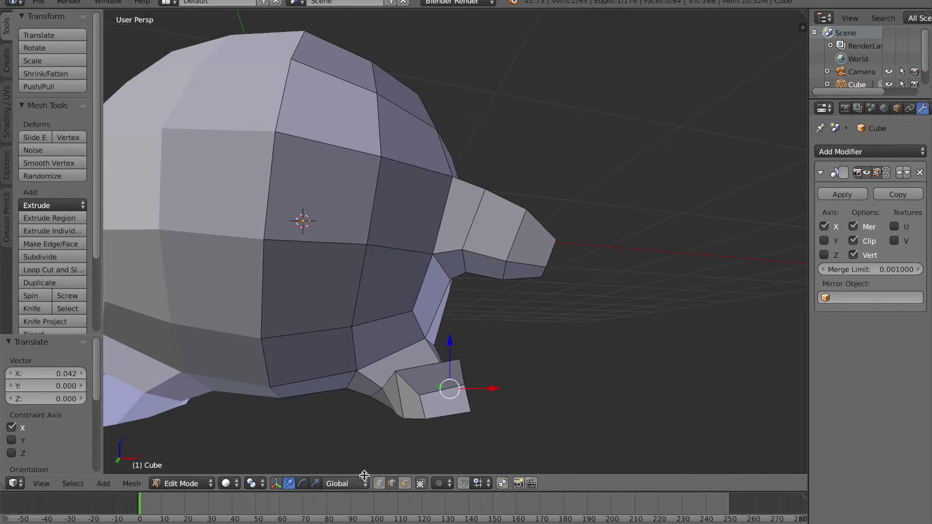
scroll(420, 395, "down", 5)
mouse_move(420, 395)
middle_mouse_down()
mouse_move(418, 385)
mouse_move(319, 394)
mouse_move(249, 374)
mouse_move(221, 377)
mouse_move(352, 391)
mouse_move(449, 368)
mouse_move(488, 339)
mouse_move(441, 335)
mouse_move(433, 377)
mouse_move(513, 385)
mouse_move(409, 391)
middle_mouse_up()
scroll(410, 391, "up", 4)
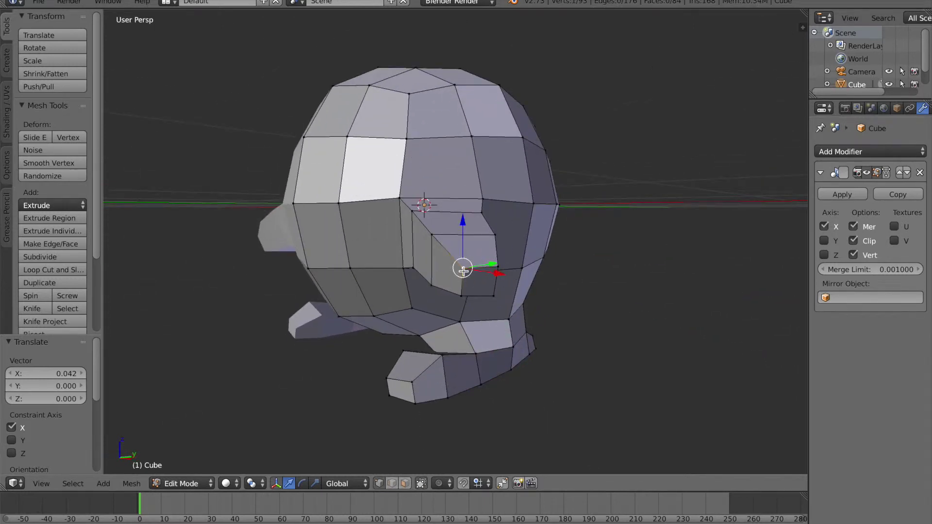
key("g")
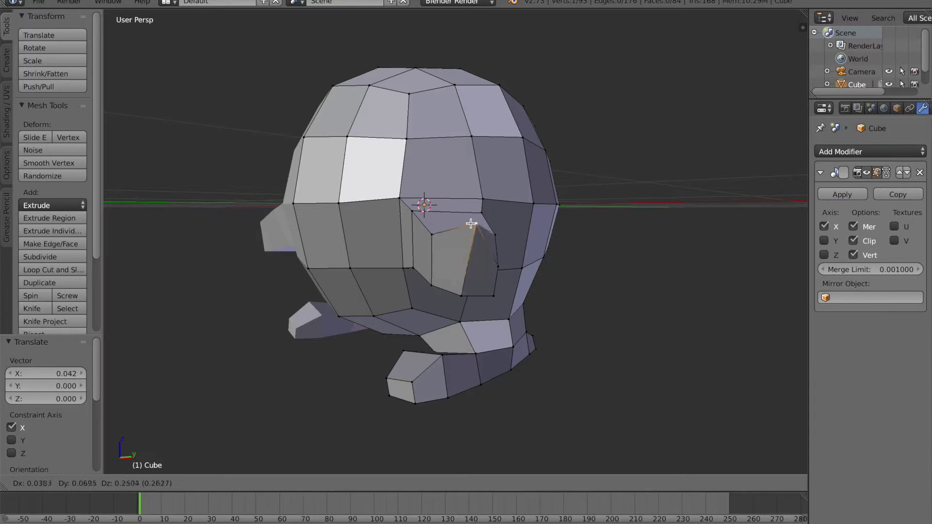
key("Escape")
Switch to Object Mode and apply the Mirror modifier to the body
middle_click_drag(297, 246, 356, 260)
scroll(415, 278, "down", 5)
middle_click_drag(416, 279, 386, 272)
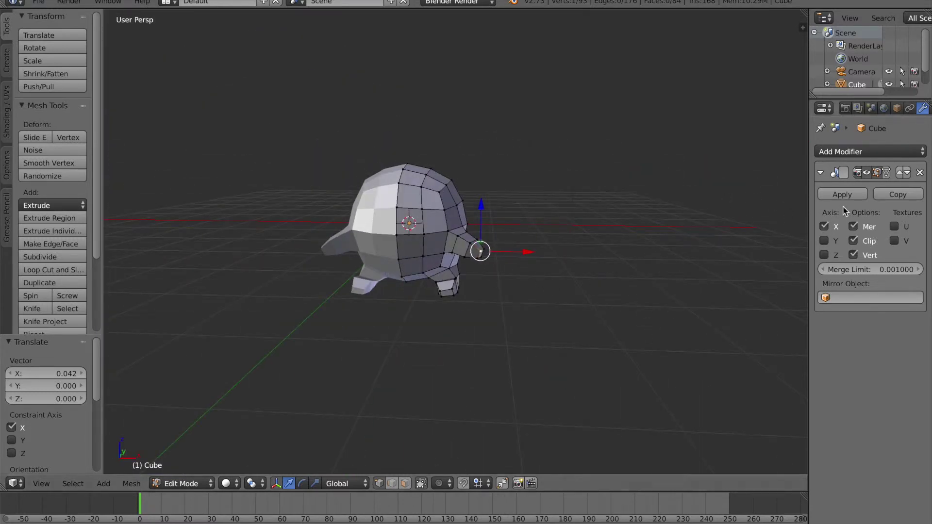
key("Tab")
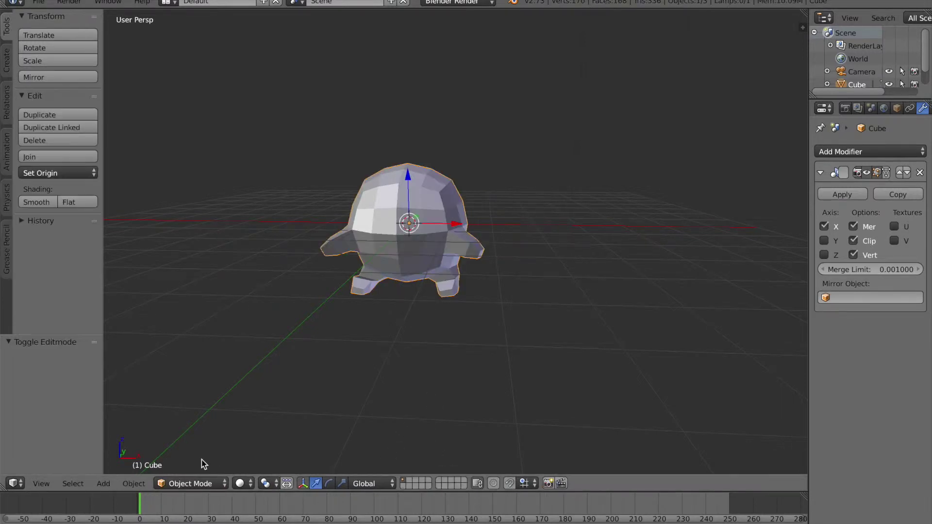
scroll(476, 356, "up", 4)
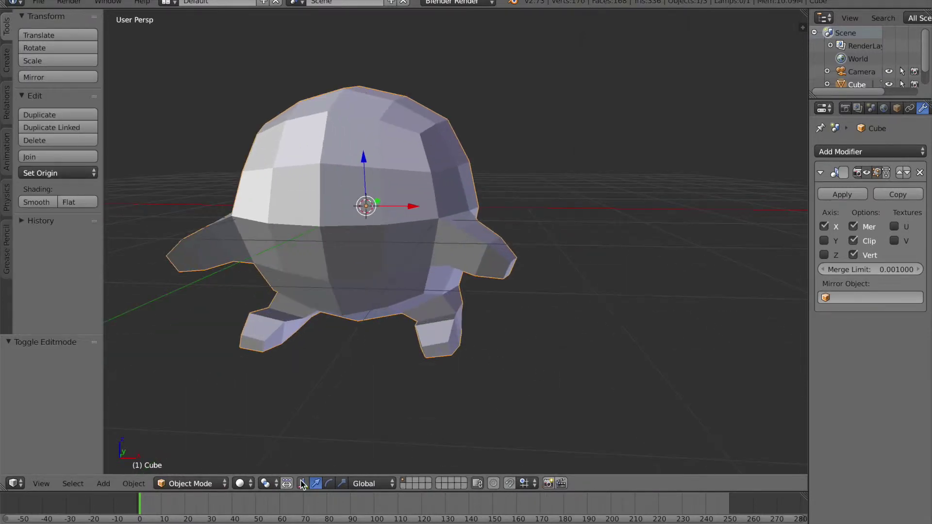
left_click(172, 483)
left_click(199, 483)
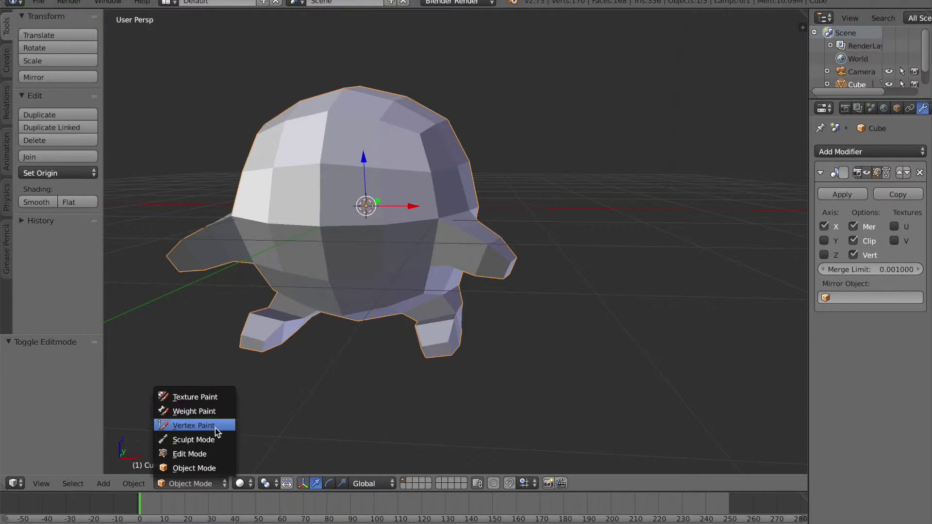
left_click(196, 437)
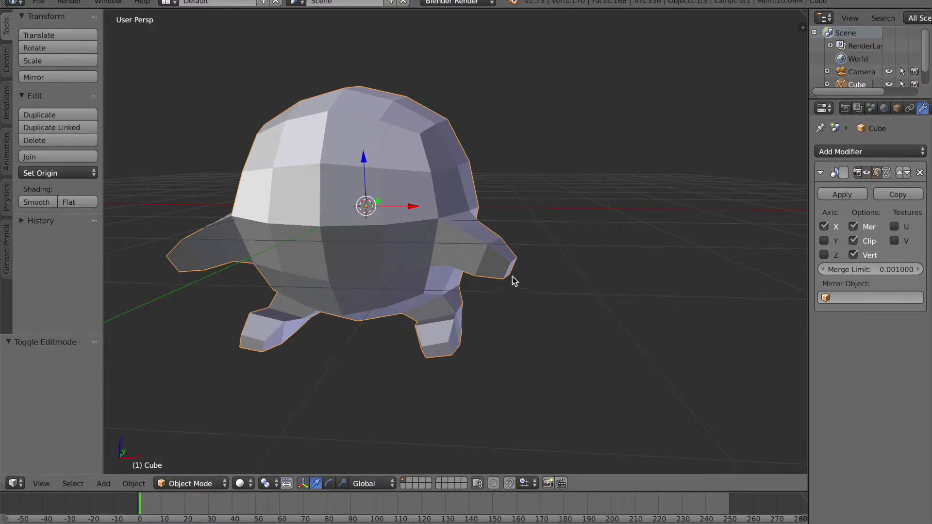
middle_click_drag(436, 279, 519, 313)
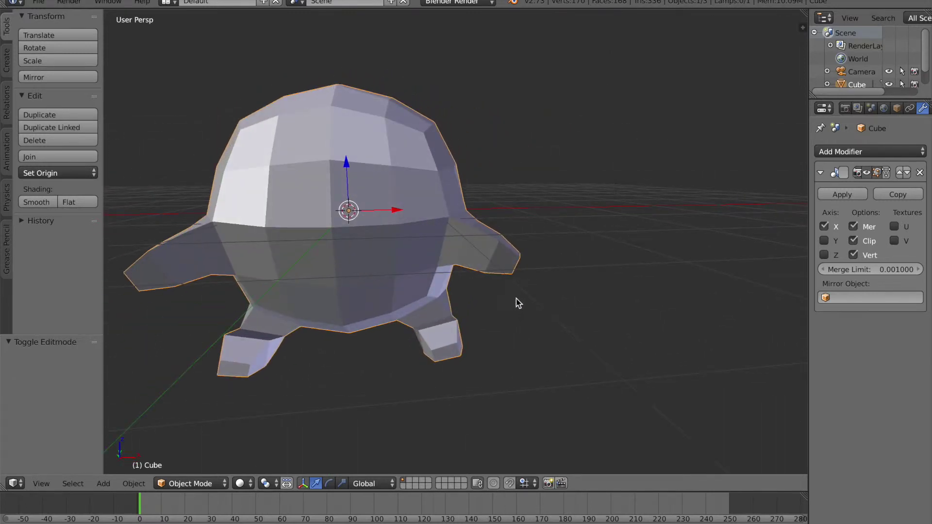
left_click(842, 195)
Enter Edit Mode on the body and select the four edges around the base of one arm
middle_click_drag(627, 283, 574, 314)
key("Tab")
middle_click_drag(263, 297, 288, 306)
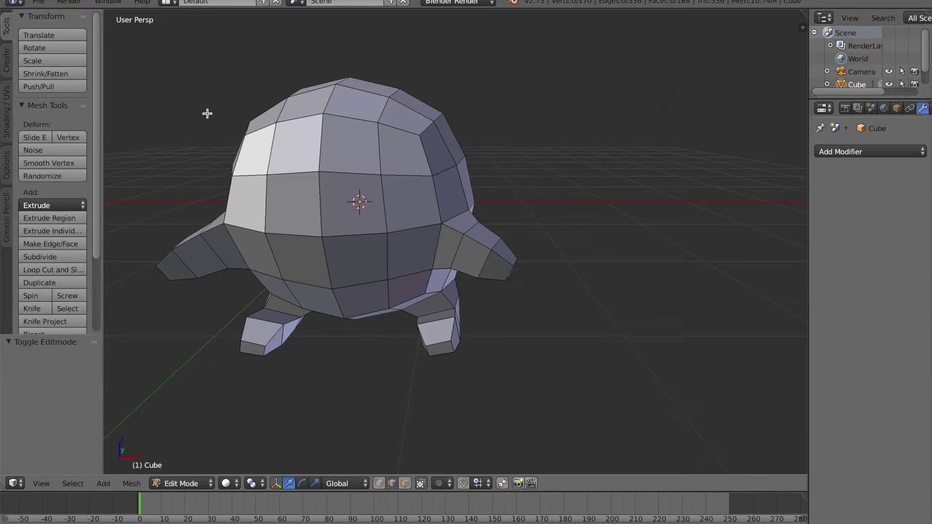
middle_click_drag(385, 322, 403, 307)
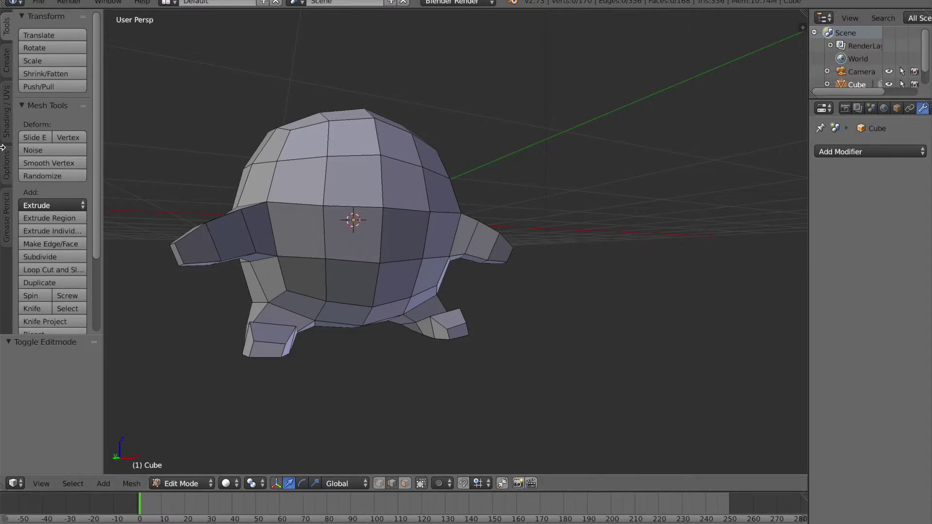
middle_click_drag(574, 242, 399, 252)
scroll(399, 252, "up", 3)
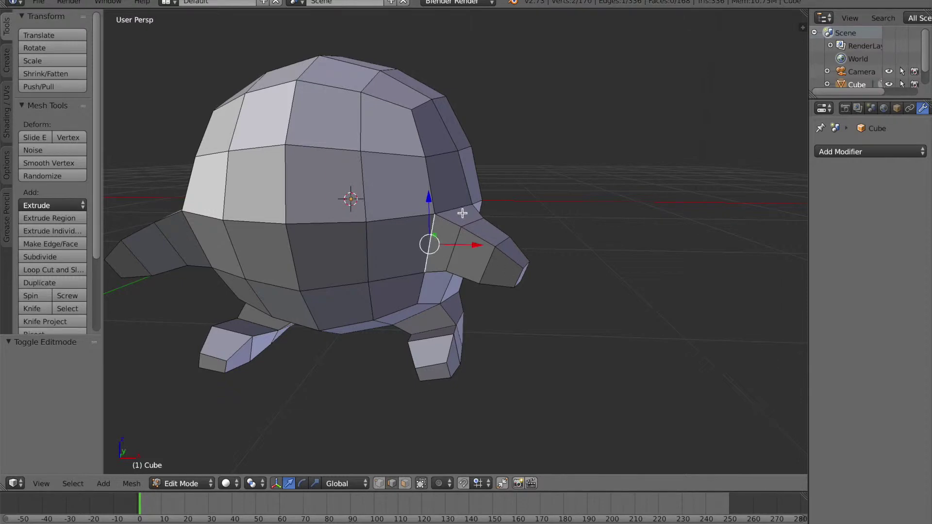
middle_click_drag(558, 263, 472, 249)
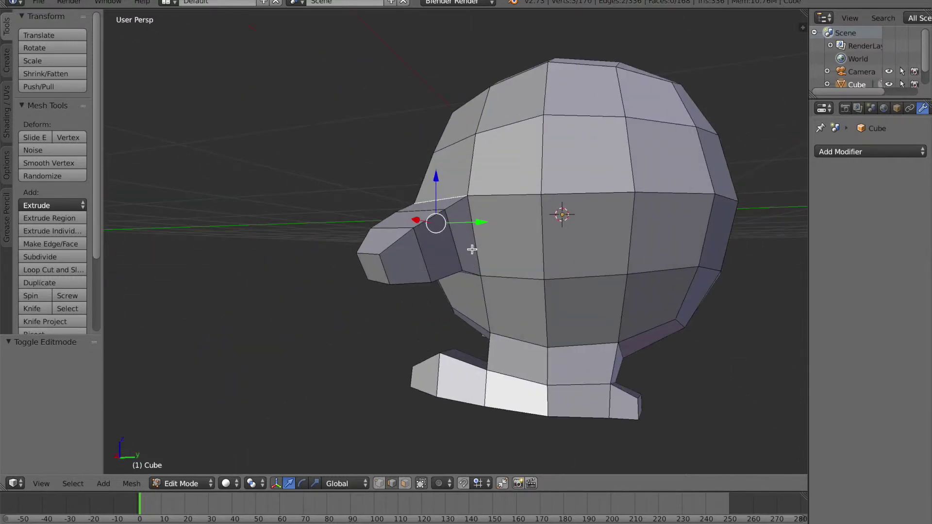
middle_click_drag(473, 282, 449, 266)
middle_click_drag(410, 302, 467, 353)
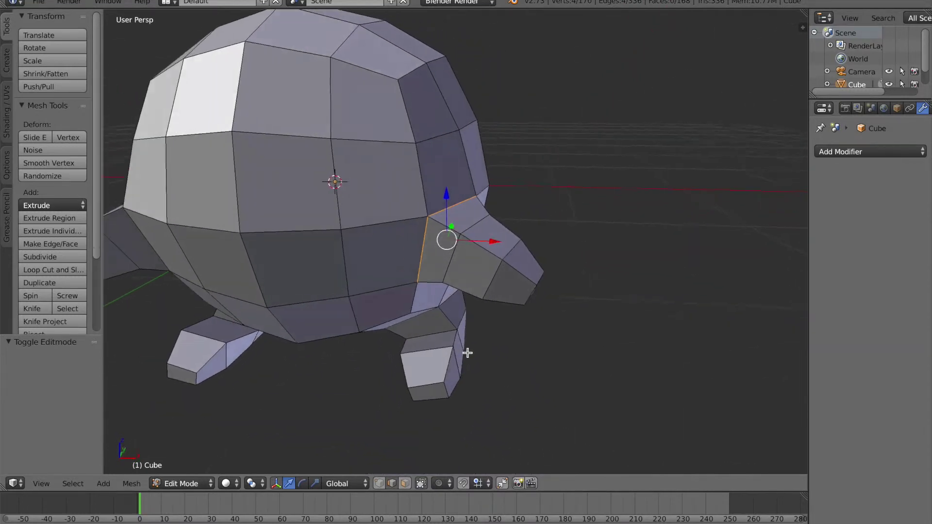
Add the four edges around the other arm's base to the selection and mark both arm loops as seams
scroll(401, 330, "down", 4)
middle_click_drag(264, 283, 340, 262)
scroll(301, 265, "up", 4)
scroll(479, 191, "up", 3)
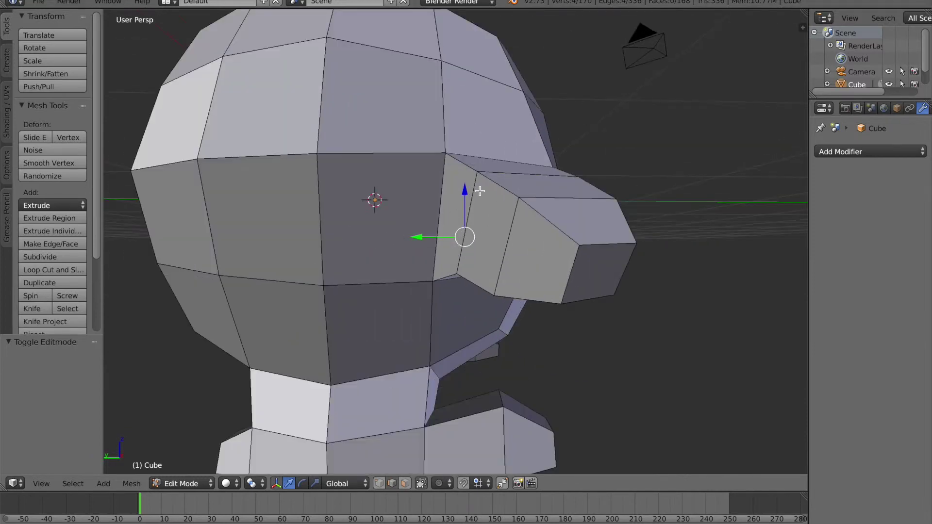
scroll(539, 308, "down", 2)
middle_click_drag(539, 308, 447, 249)
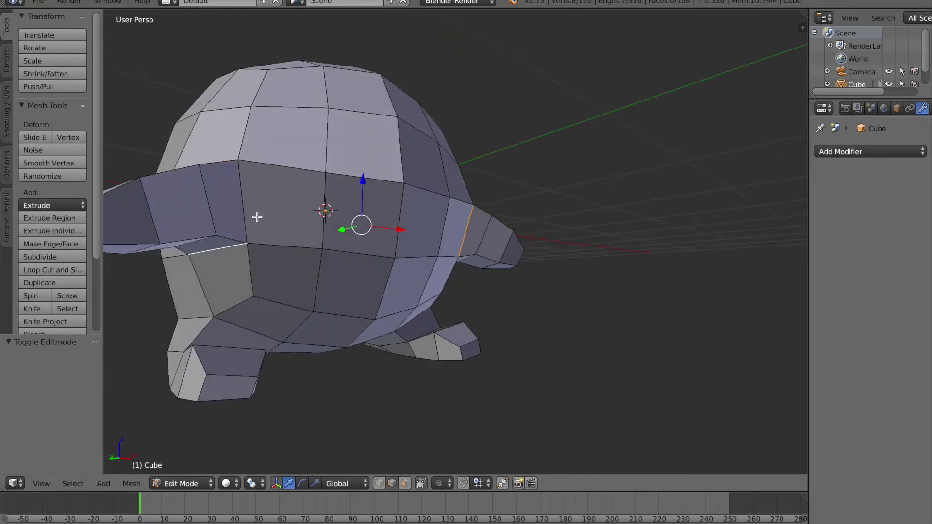
middle_click_drag(372, 222, 354, 241)
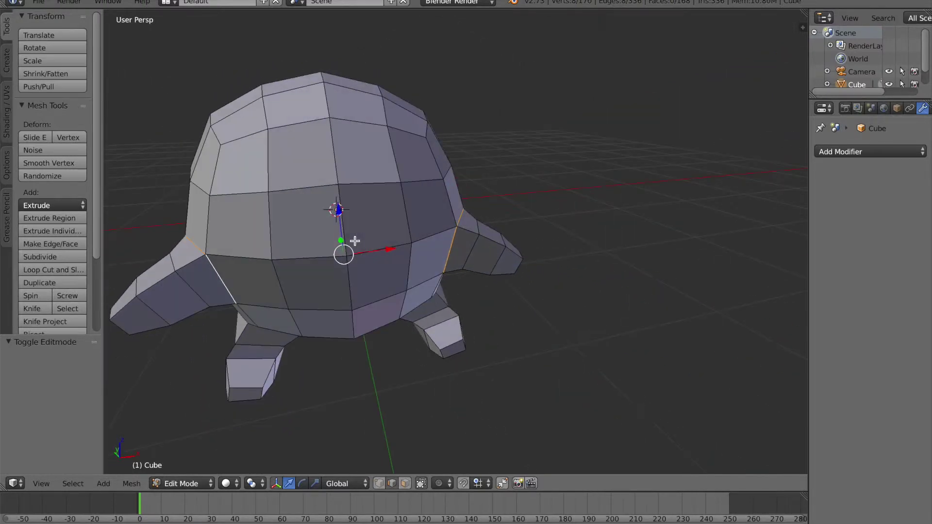
key("ctrl+e")
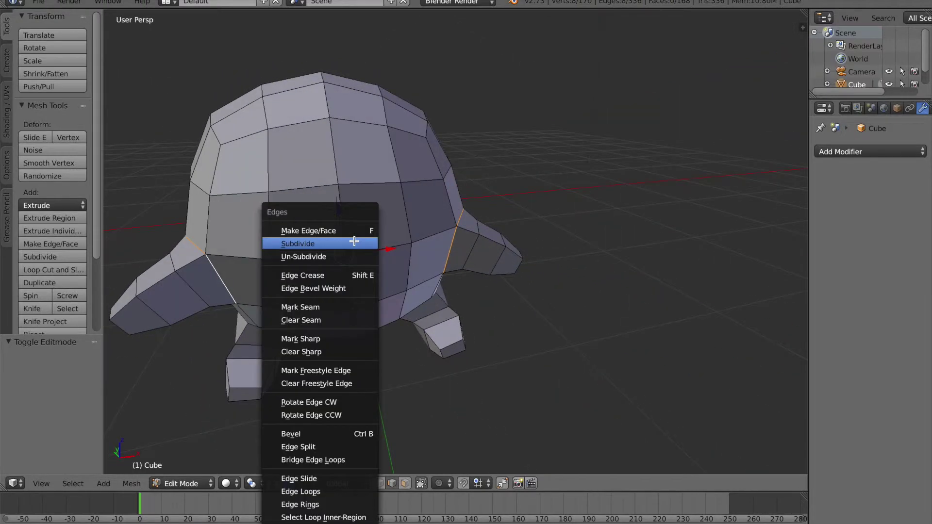
left_click(353, 310)
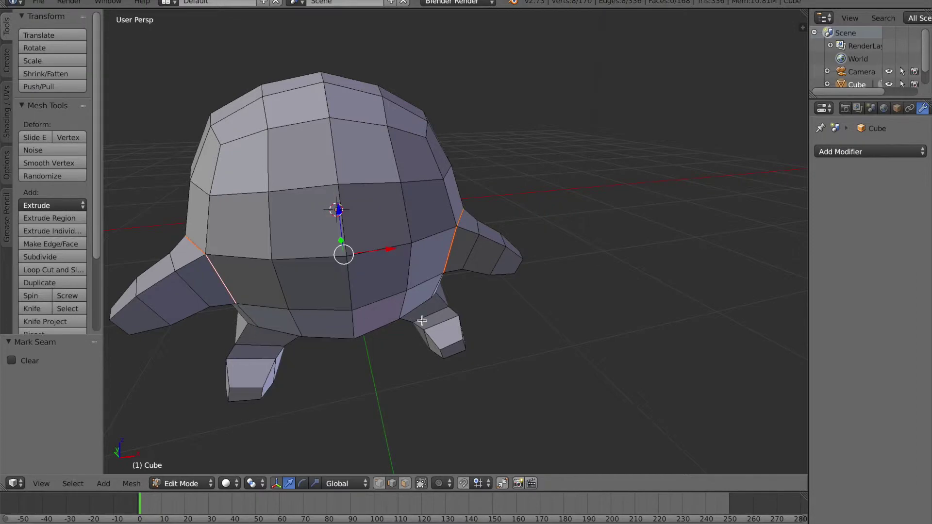
Select the loop of edges where the first leg joins the underside of the body
mouse_move(488, 364)
middle_mouse_down()
mouse_move(478, 328)
mouse_move(437, 325)
mouse_move(393, 324)
mouse_move(364, 348)
mouse_move(304, 356)
mouse_move(305, 343)
mouse_move(340, 362)
mouse_move(428, 369)
mouse_move(479, 349)
middle_mouse_up()
right_click(476, 350)
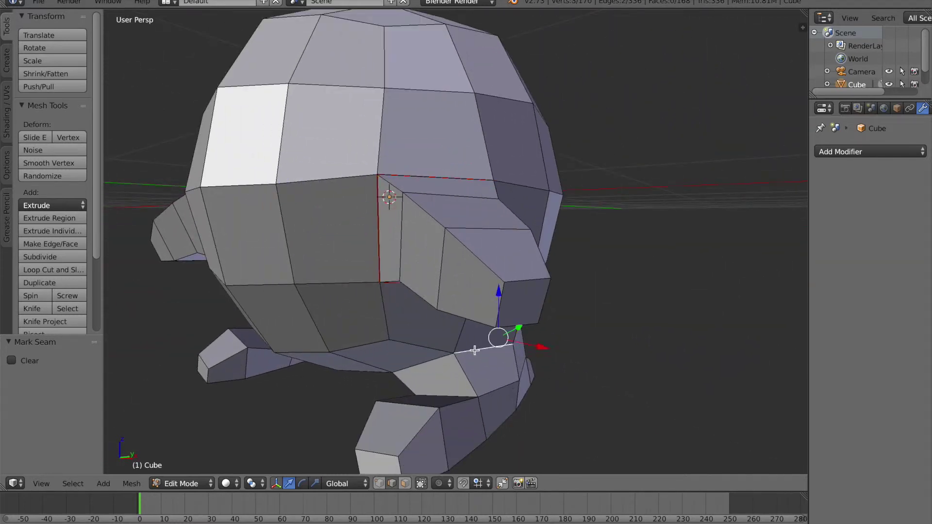
right_click(427, 363, "shift")
middle_click_drag(606, 361, 531, 362)
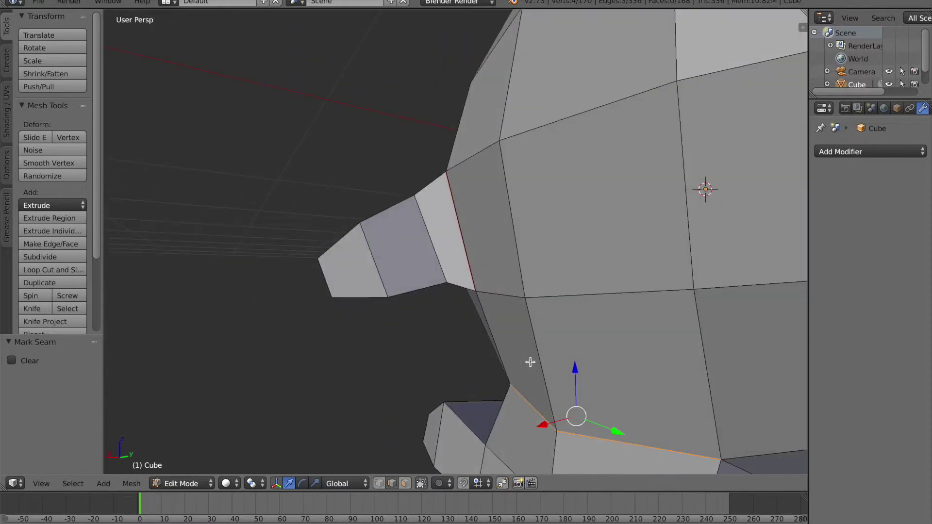
scroll(647, 428, "down", 1)
middle_click_drag(647, 428, 585, 396)
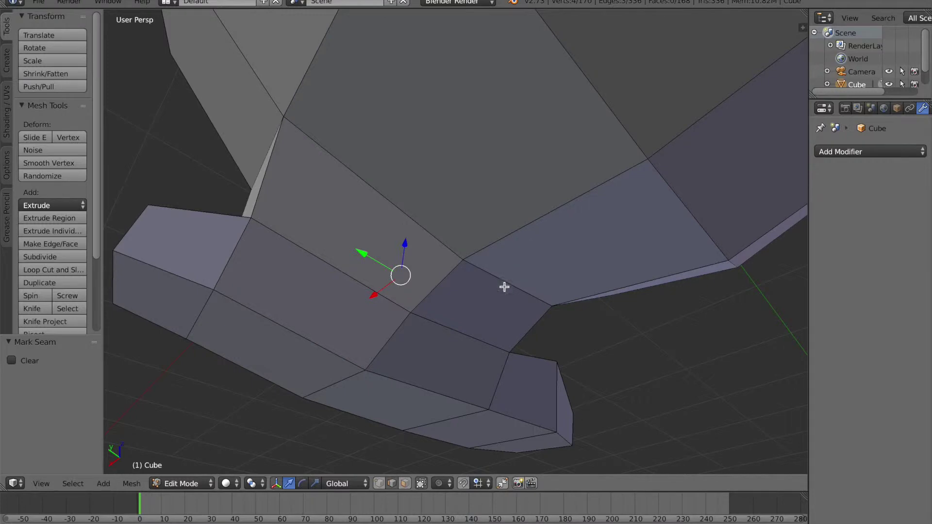
middle_click_drag(409, 262, 573, 369)
Add the edges around the top of the other leg to the selection and mark both leg loops as seams
middle_click_drag(316, 364, 413, 379)
right_click(318, 404, "shift")
right_click(233, 399, "shift")
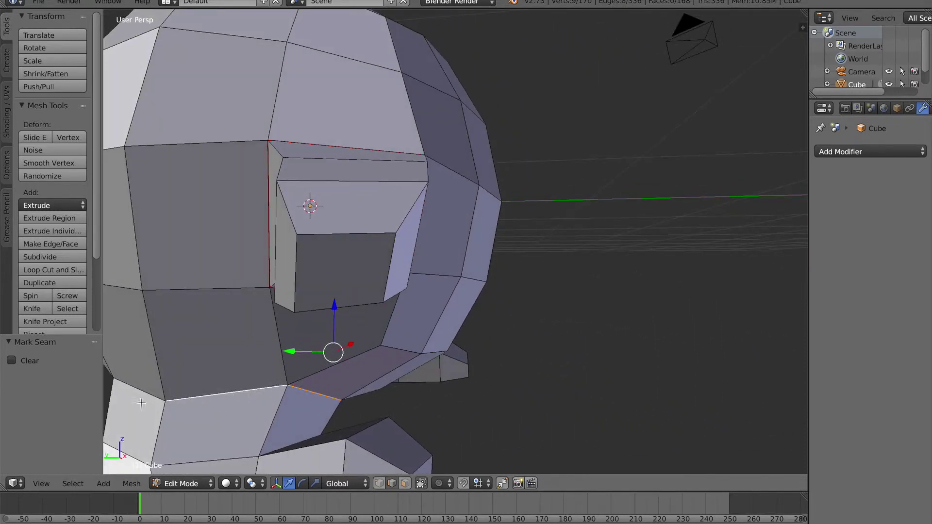
right_click(151, 390, "shift")
middle_click_drag(143, 398, 438, 336)
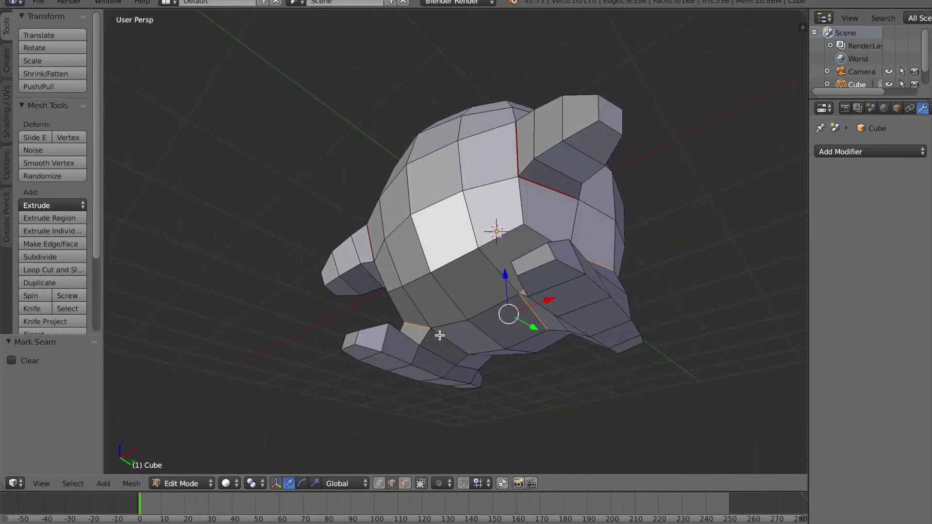
middle_click_drag(491, 372, 371, 370)
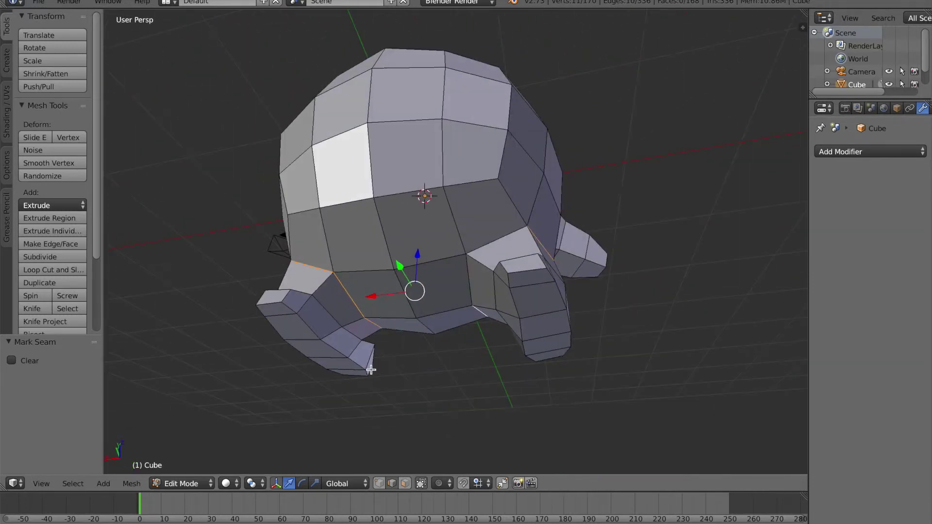
middle_click_drag(597, 241, 521, 254)
key("ctrl+e")
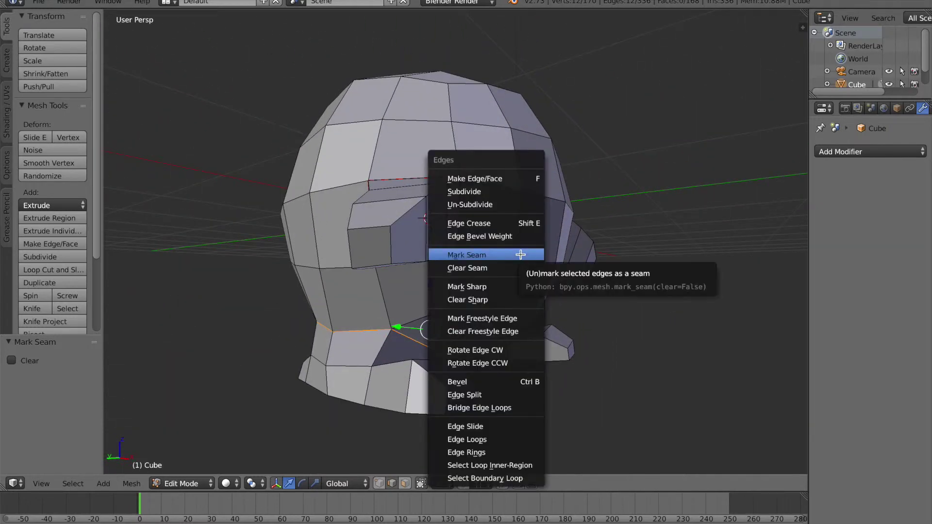
left_click(524, 252)
Select the edges running from one leg's seam down the back of the leg and around the heel
middle_click_drag(522, 349, 472, 350)
right_click(443, 357)
right_click(431, 389, "shift")
right_click(418, 410, "shift")
middle_click_drag(451, 436, 395, 256)
right_click(391, 250, "shift")
right_click(364, 271, "shift")
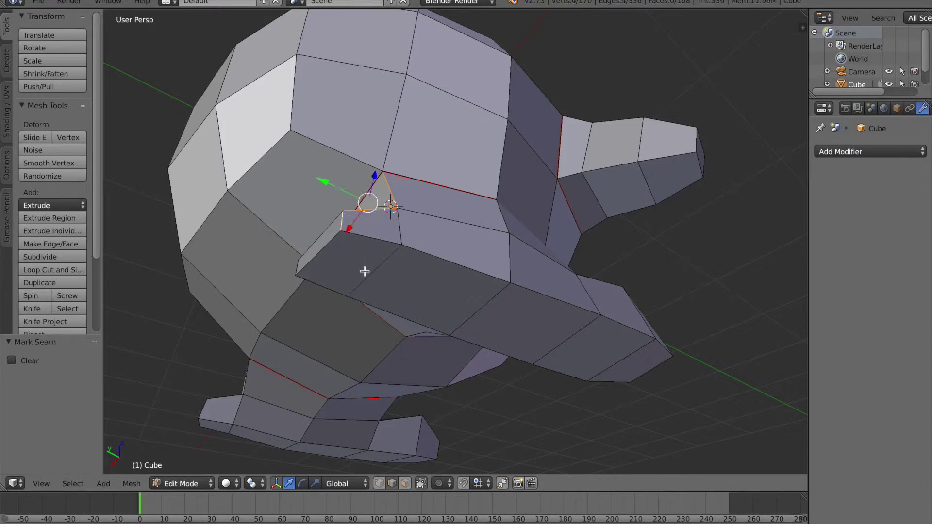
Extend the selection along the outer edge of the foot's sole and up over the toe, and mark it as a seam
right_click(386, 241, "shift")
right_click(461, 269, "shift")
right_click(558, 294, "shift")
right_click(626, 326, "shift")
right_click(669, 350, "shift")
middle_click_drag(669, 351, 512, 406)
right_click(359, 401, "shift")
right_click(356, 369, "shift")
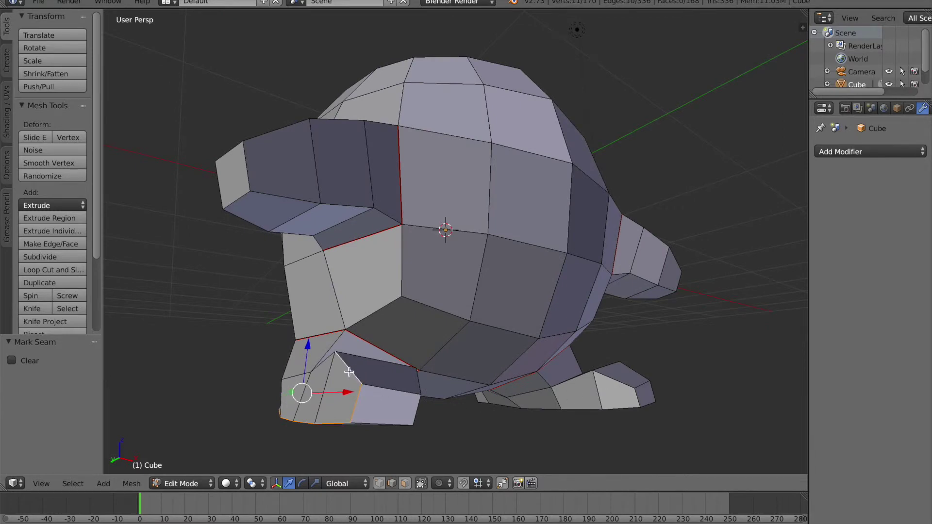
middle_click_drag(349, 372, 392, 415)
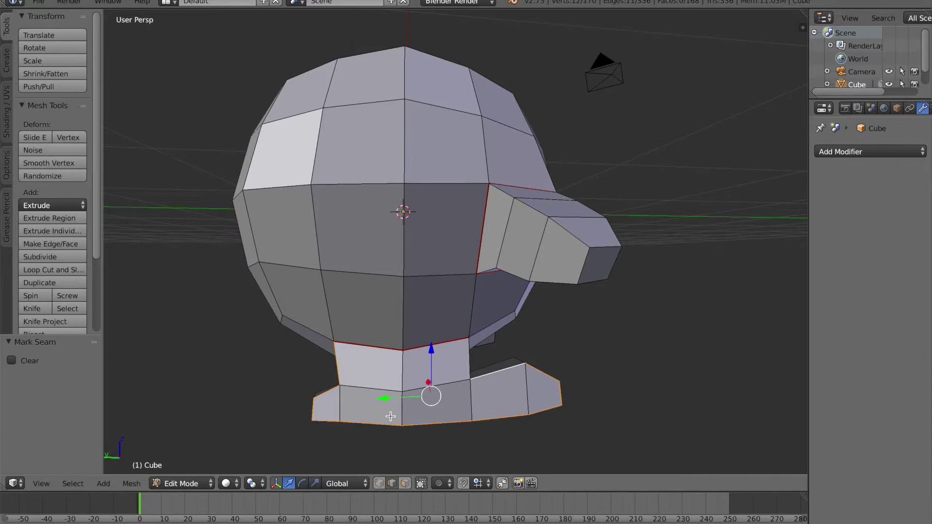
key("ctrl+e")
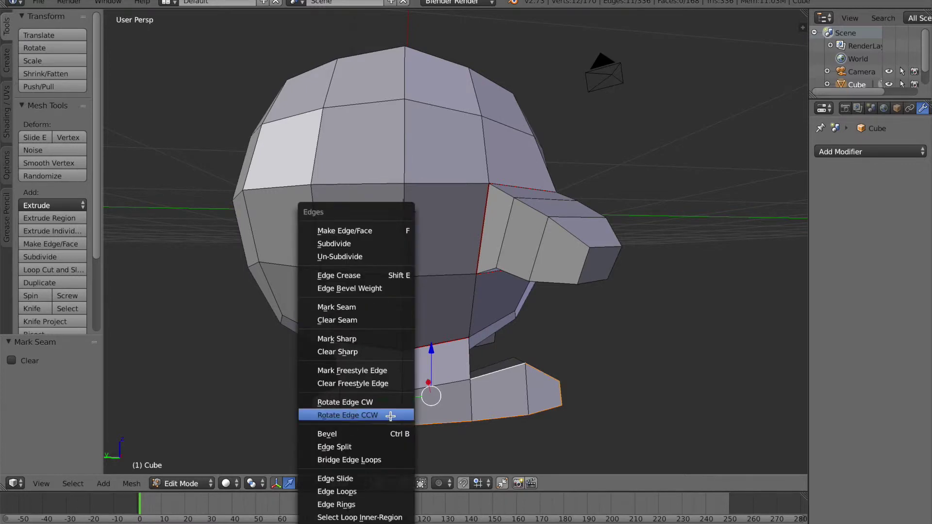
left_click(357, 308)
Select the matching edge path over the other foot's toe, outer sole, heel and back of the leg, and mark it as a seam
middle_click_drag(630, 391, 471, 386)
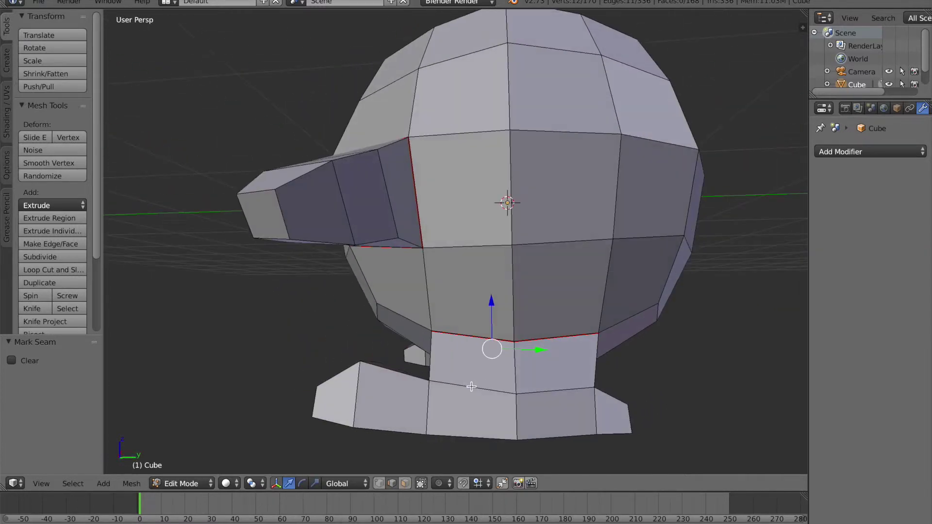
right_click(338, 370, "shift")
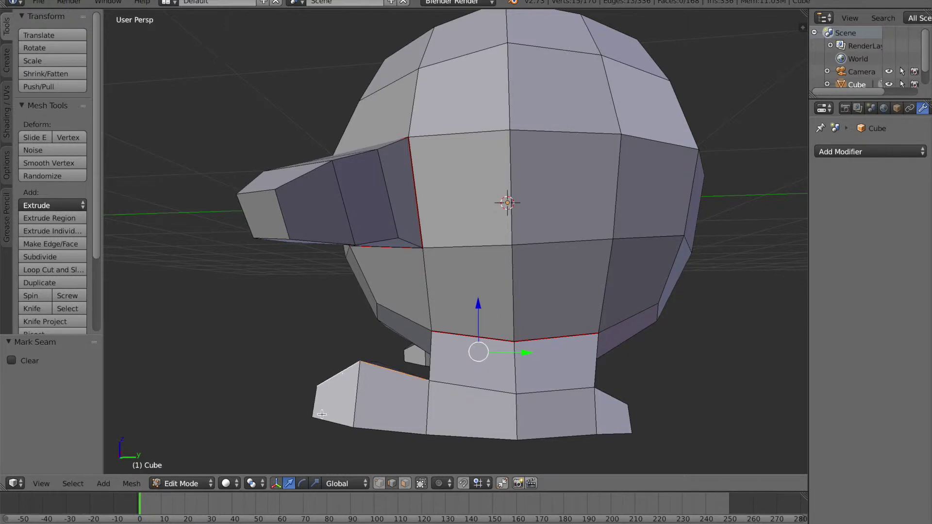
right_click(324, 419, "shift")
right_click(505, 427, "shift")
right_click(547, 434, "shift")
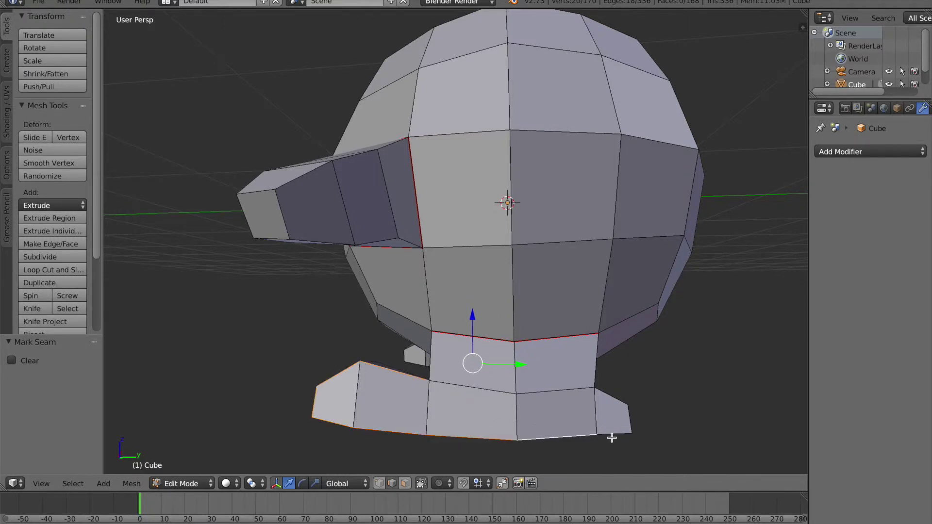
middle_click_drag(646, 404, 591, 407)
middle_click_drag(338, 403, 378, 406)
right_click(395, 328, "shift")
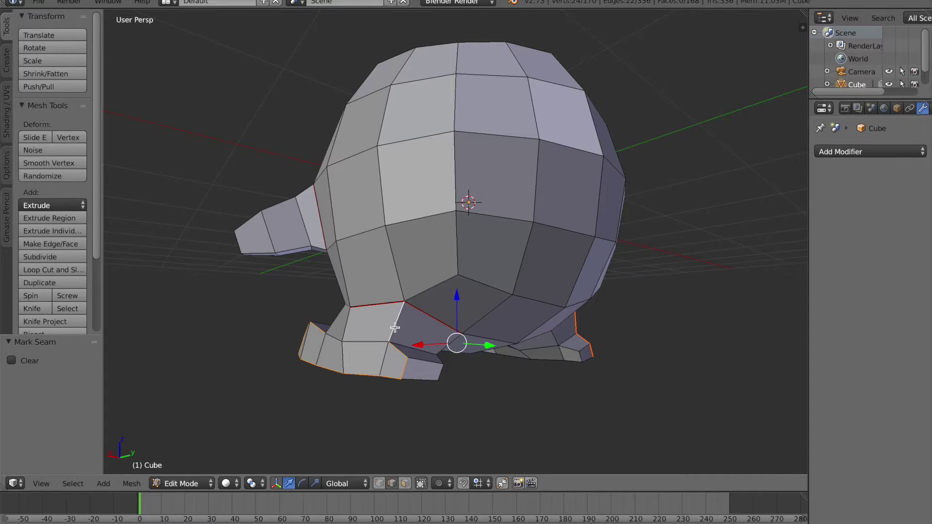
key("ctrl+e")
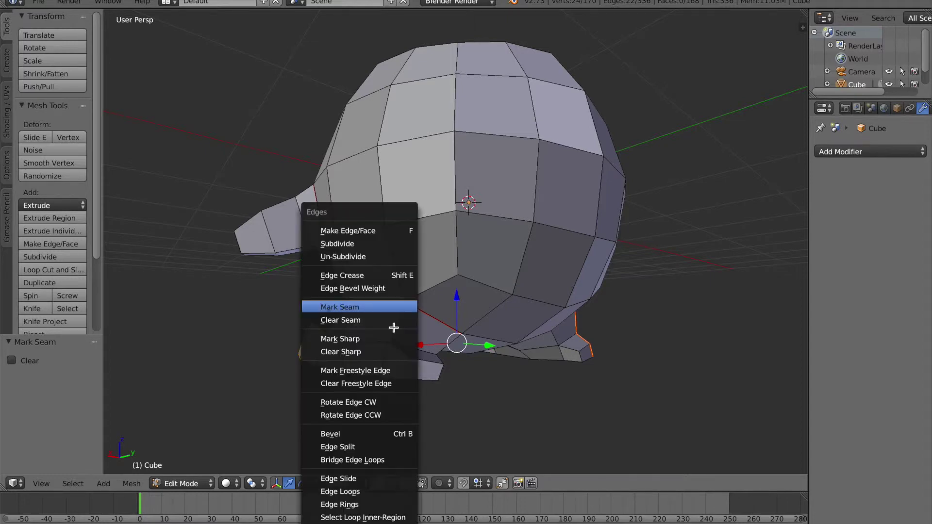
left_click(381, 306)
Try marking the vertical edge at the middle of the body's front as a seam, and clear that seam
middle_click_drag(254, 357, 339, 289)
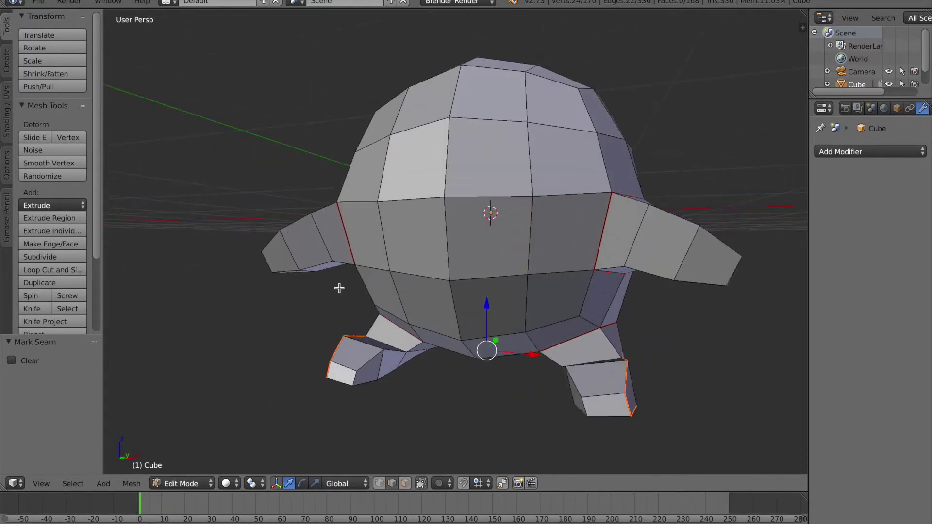
right_click(443, 150)
key("ctrl+e")
left_click(443, 150)
scroll(475, 266, "up", 5)
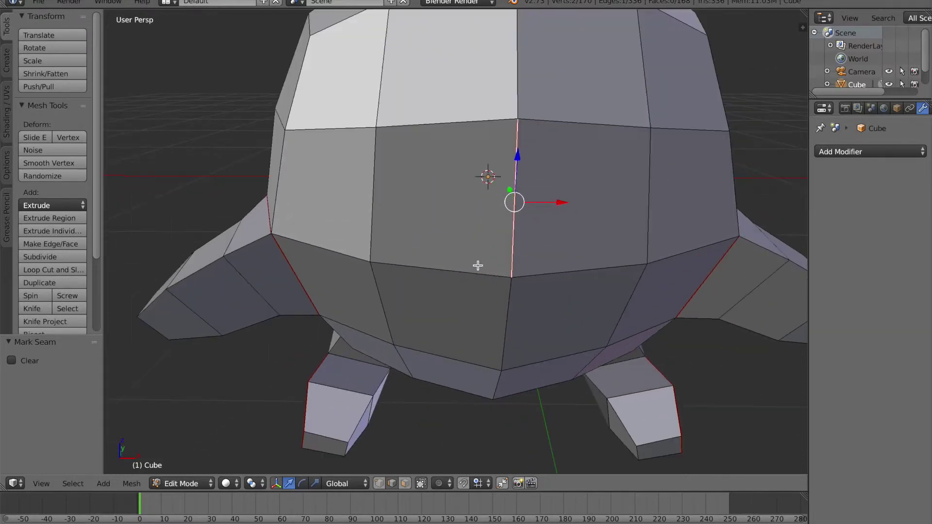
key("g")
right_click(516, 80)
right_click(521, 75)
right_click(507, 172)
key("ctrl+e")
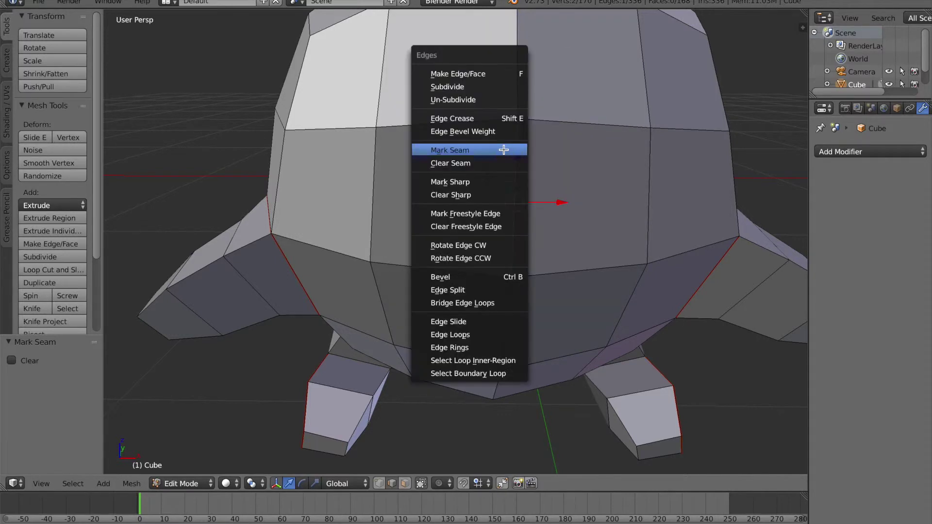
left_click(492, 163)
Select the chain of edges running around the top of the head
scroll(580, 254, "down", 3)
middle_click_drag(580, 254, 461, 307)
right_click(418, 285)
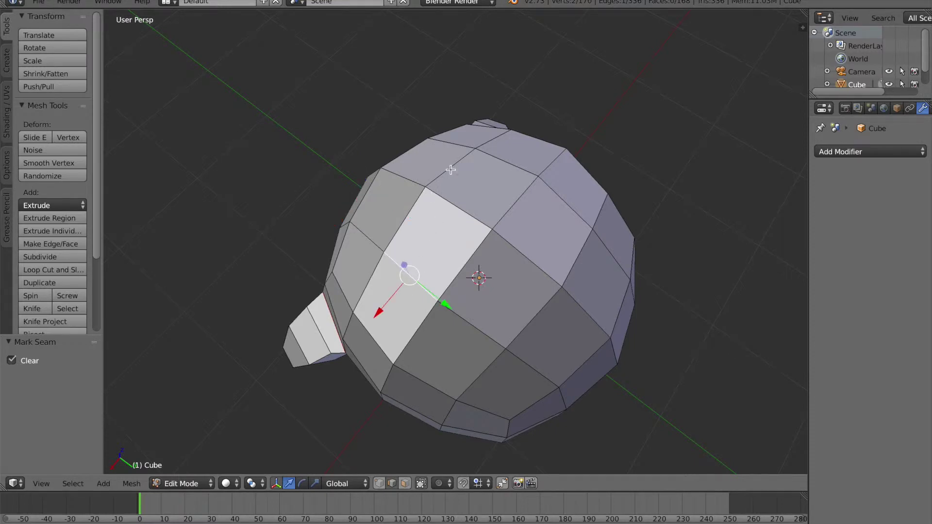
right_click(446, 179, "shift")
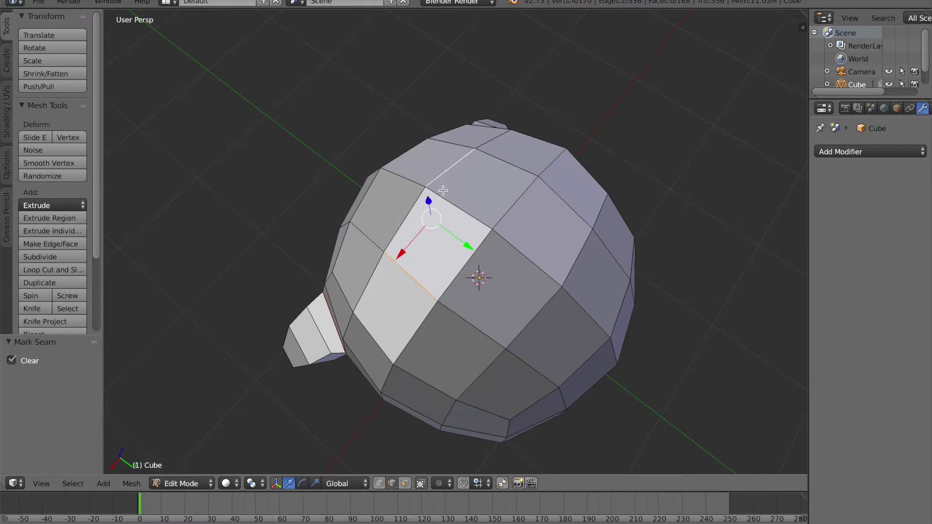
right_click(489, 157, "shift")
right_click(570, 200, "shift")
right_click(574, 253, "shift")
right_click(542, 314, "shift")
middle_click_drag(448, 323, 494, 290)
middle_click_drag(568, 253, 562, 279)
right_click(476, 226, "shift")
right_click(514, 335, "shift")
Extend the edge selection from the head down the body's back to the leg seam
middle_click_drag(491, 378, 461, 316)
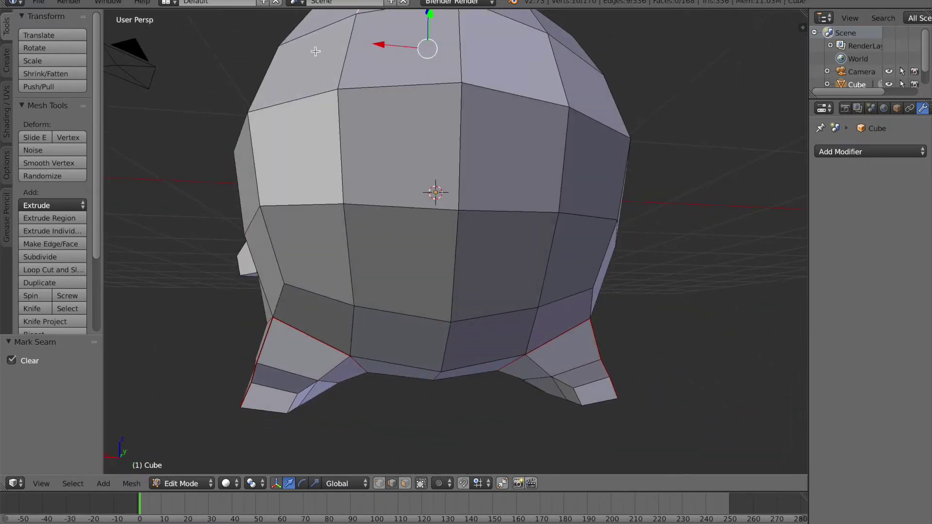
right_click(347, 70, "shift")
right_click(343, 156, "shift")
right_click(342, 238, "shift")
right_click(350, 321, "shift")
Add five more edges to the seam selection, continuing around the side of the mesh
middle_click_drag(362, 371, 233, 374)
right_click(536, 335, "shift")
right_click(553, 300, "shift")
right_click(564, 259, "shift")
middle_click_drag(561, 260, 532, 278)
scroll(549, 283, "up", 2)
right_click(542, 289, "shift")
right_click(561, 209, "shift")
Add the last four edges to the selection and mark all the selected edges as seams
middle_click_drag(577, 189, 507, 164)
right_click(363, 58, "shift")
right_click(316, 137, "shift")
right_click(287, 235, "shift")
middle_click_drag(308, 272, 387, 227)
right_click(410, 293, "shift")
middle_click_drag(457, 302, 268, 318)
scroll(285, 328, "down", 4)
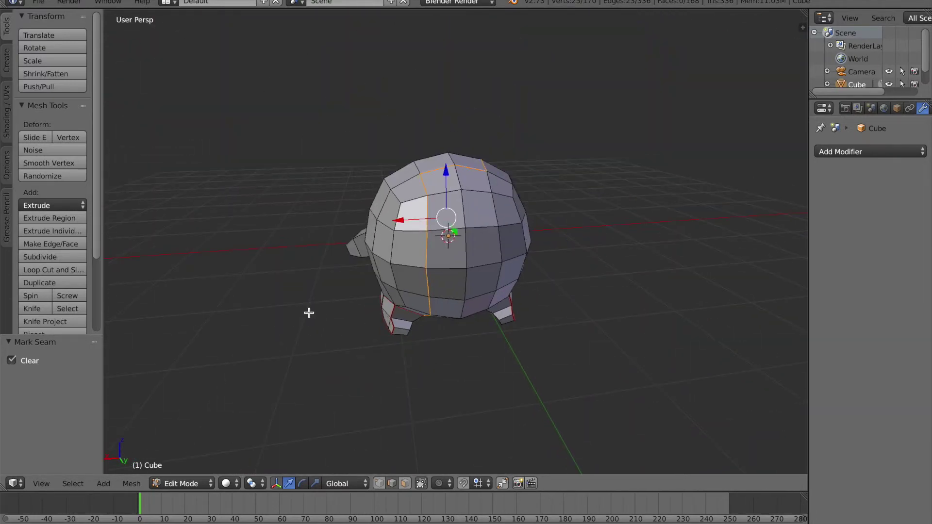
key("ctrl+e")
left_click(308, 299)
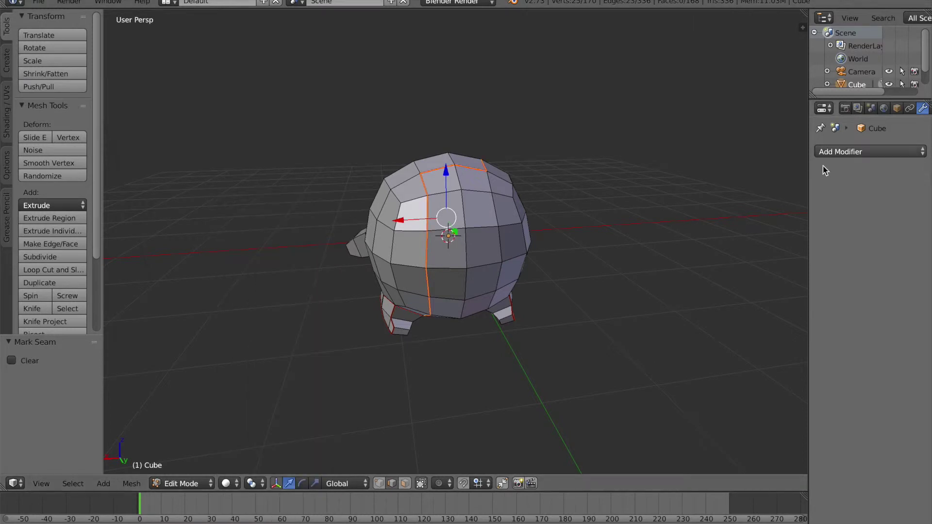
Widen the properties area slightly and split the 3D view horizontally into two stacked areas
right_click(809, 186)
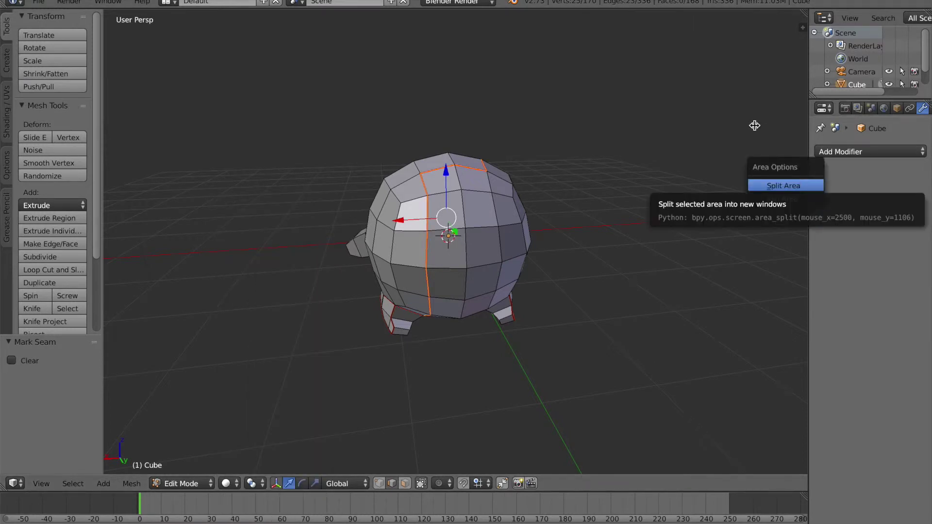
mouse_move(808, 202)
left_mouse_down()
mouse_move(786, 202)
mouse_move(800, 202)
left_mouse_up()
right_click(801, 203)
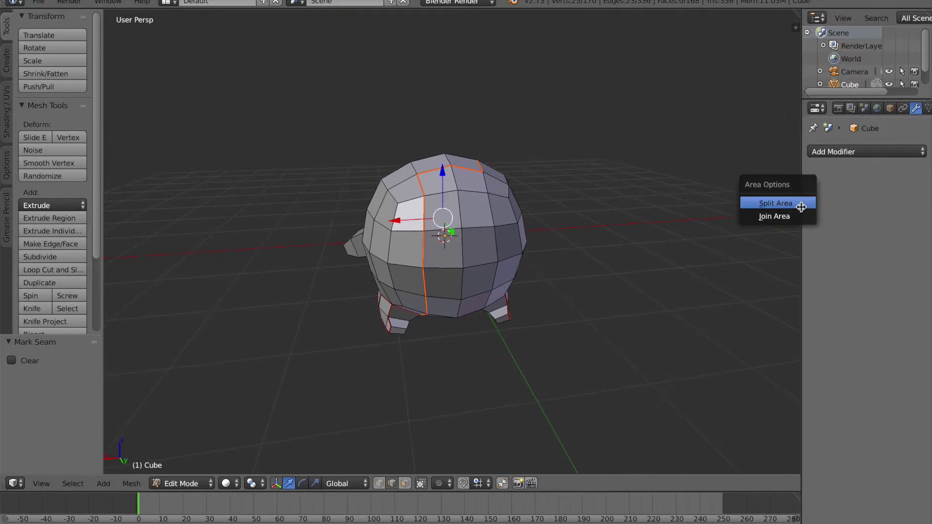
left_click(798, 203)
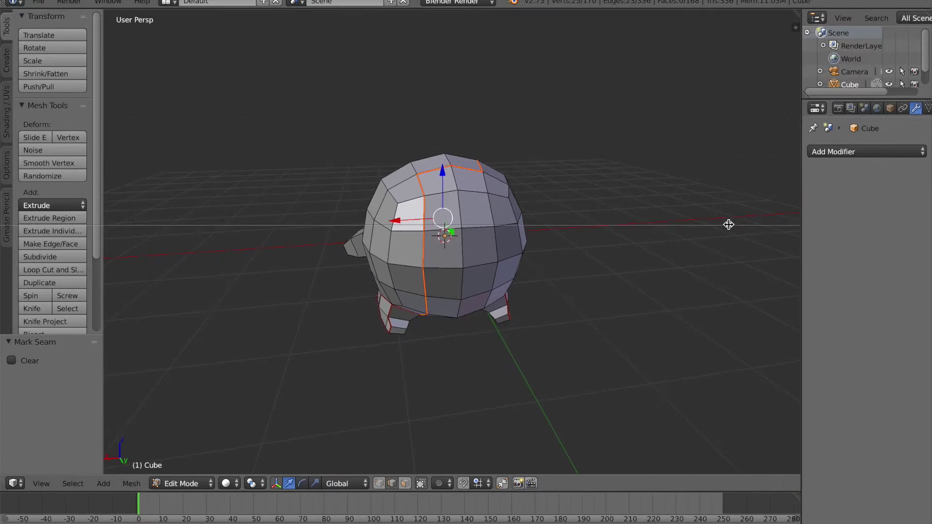
left_click(728, 222)
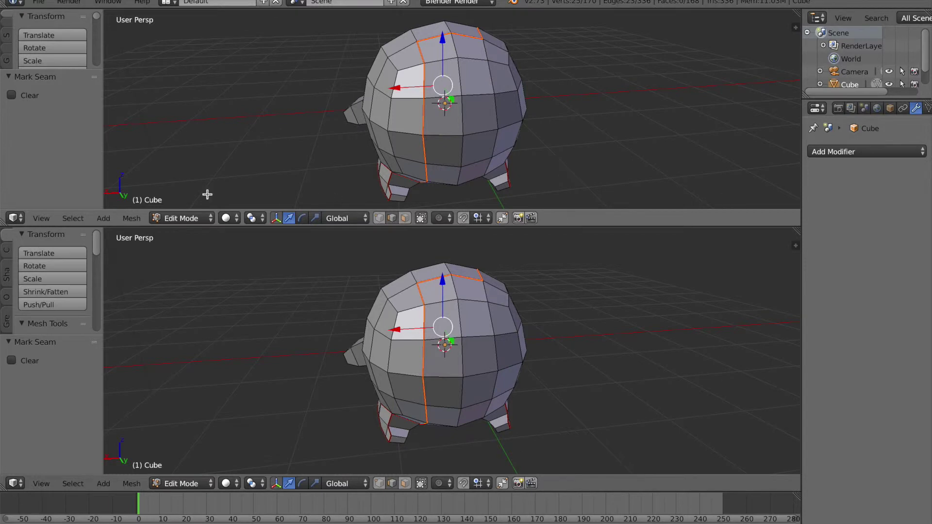
Change the upper 3D view into a UV/Image Editor
left_click(16, 218)
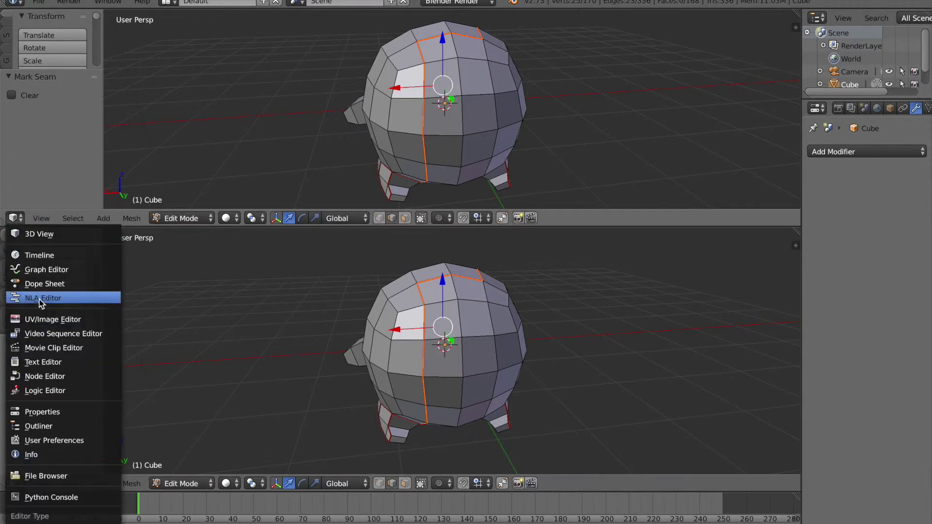
left_click(52, 319)
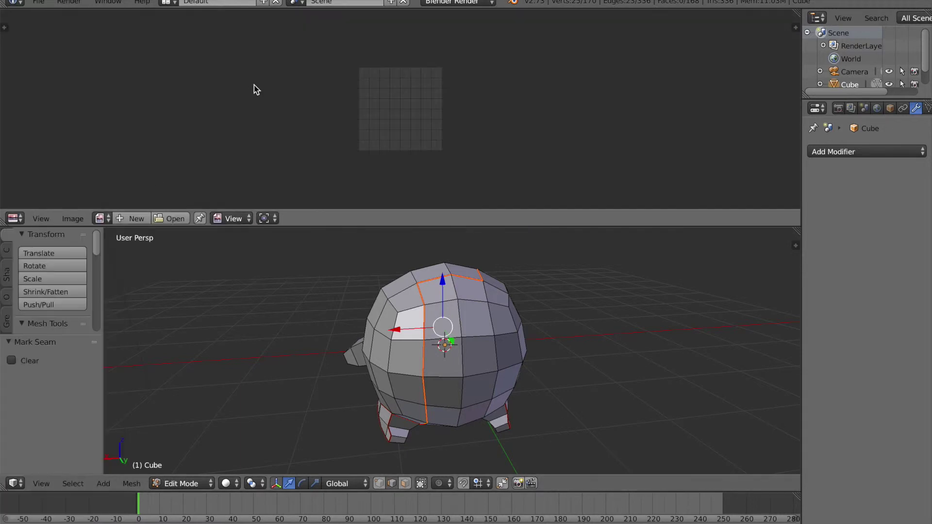
scroll(260, 114, "down", 1)
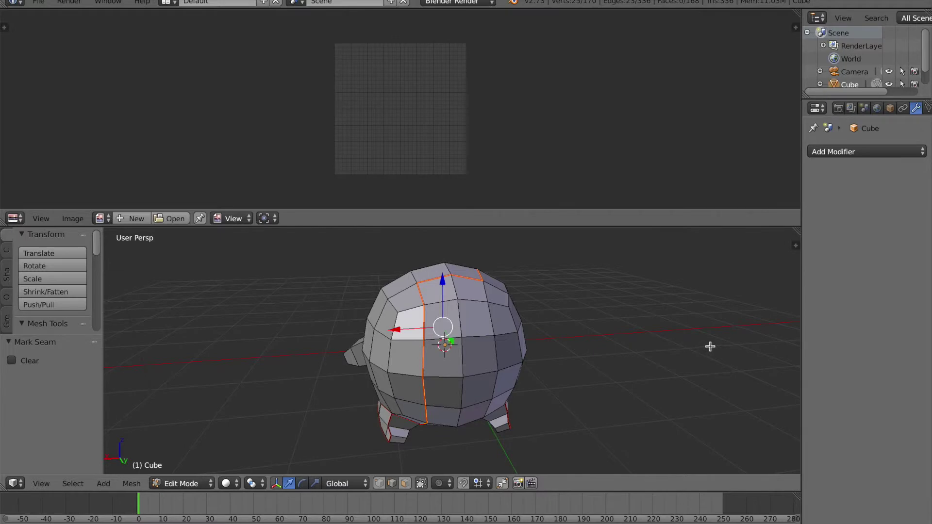
Select the whole mesh and unwrap it along the marked seams
middle_click_drag(710, 346, 530, 356)
key("a")
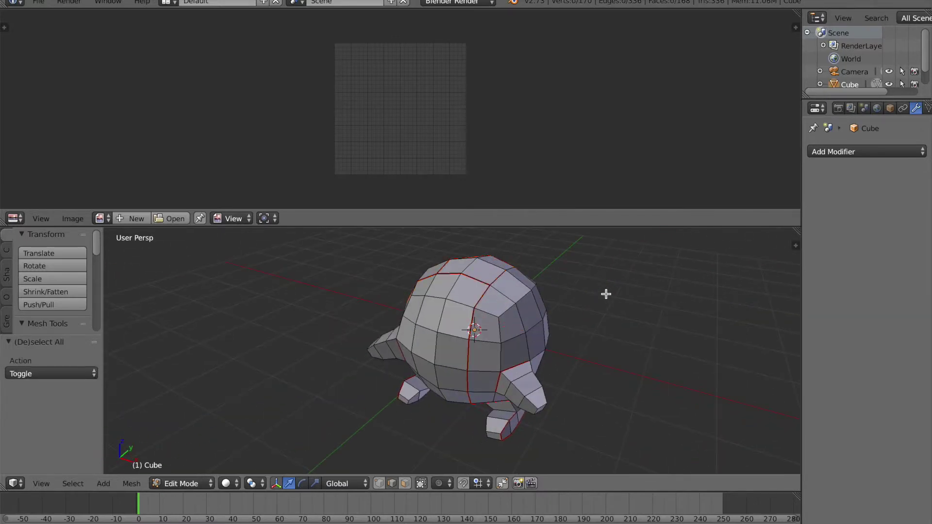
key("a")
key("u")
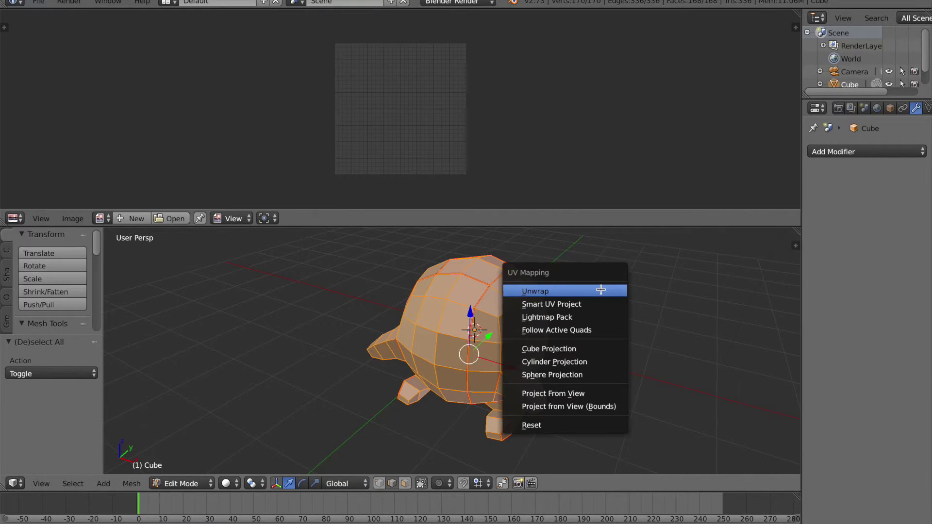
left_click(601, 290)
Examine the unwrapped UV islands in the UV/Image Editor against the model
scroll(481, 155, "up", 5)
scroll(479, 153, "down", 5)
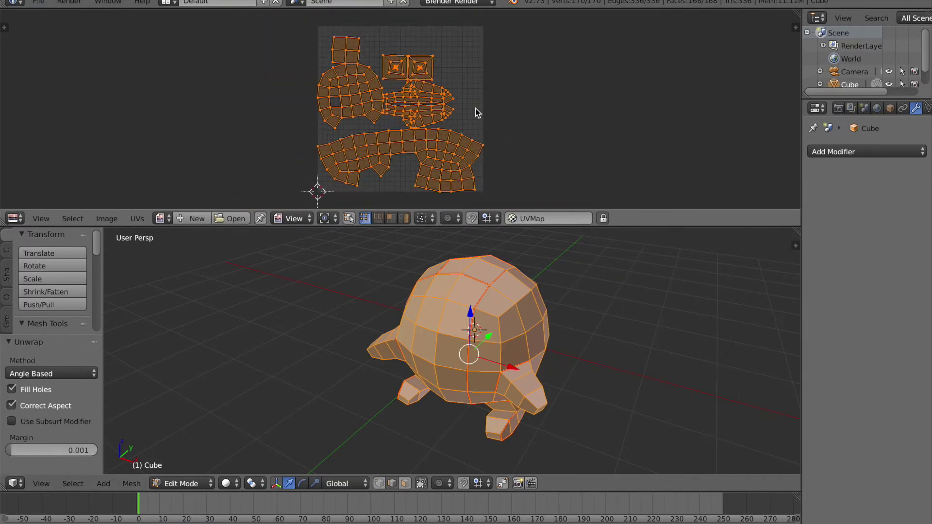
scroll(475, 109, "up", 2)
scroll(381, 108, "up", 2)
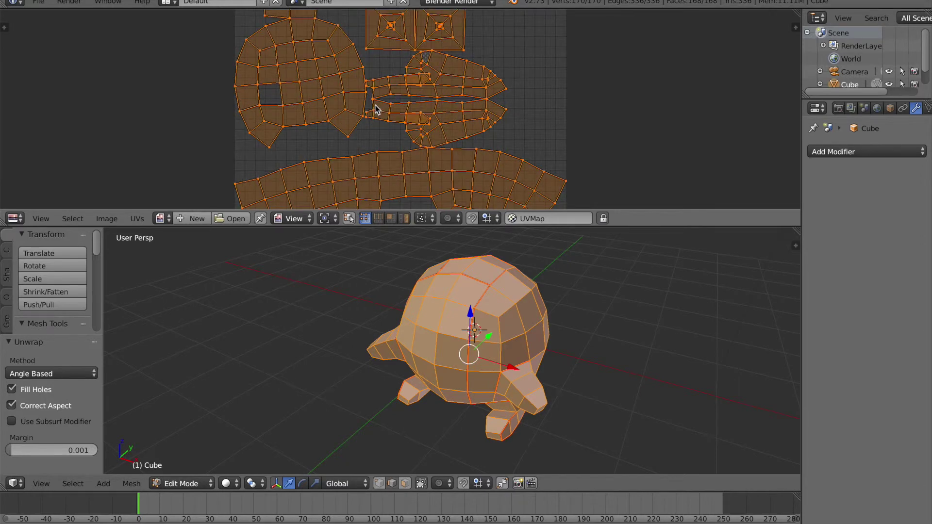
scroll(375, 109, "down", 2)
middle_click_drag(408, 353, 376, 255)
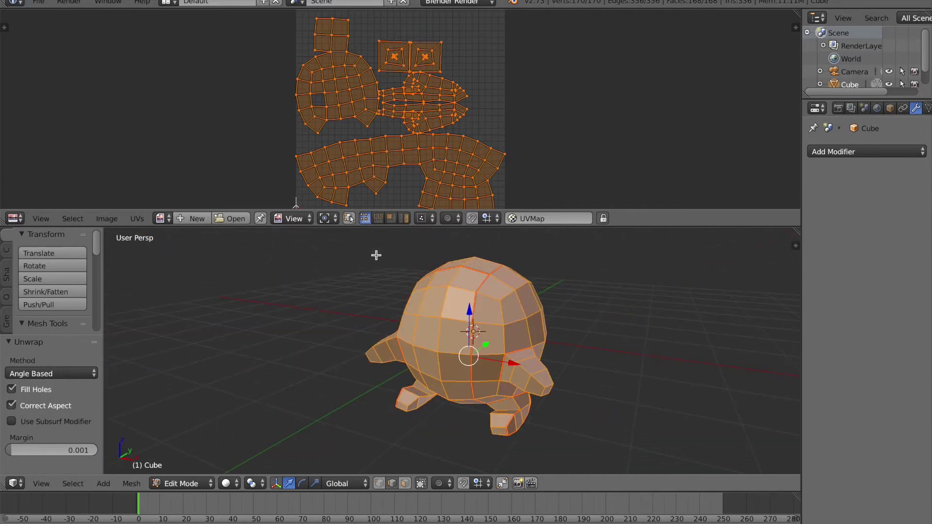
scroll(415, 143, "down", 3)
scroll(424, 89, "up", 3)
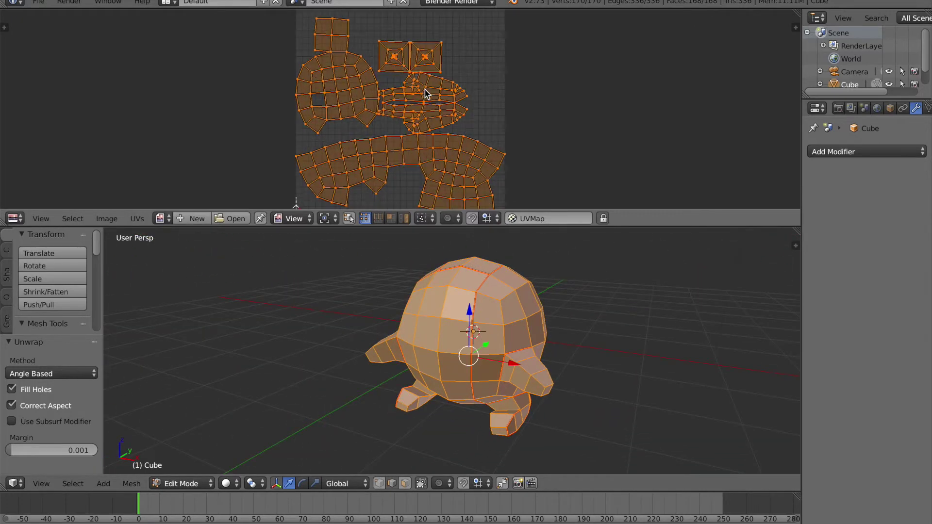
scroll(424, 89, "up", 3)
middle_click_drag(573, 47, 564, 122)
scroll(534, 115, "up", 1)
Try circle-selecting the inner UV vertices of one square arm island, and toggle the mesh selection off and on
key("a")
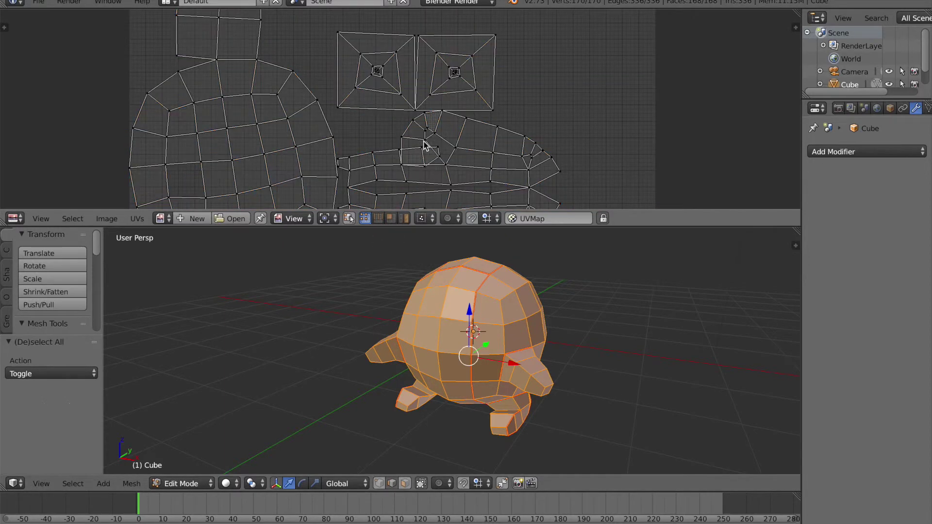
key("a")
key("a")
left_click_drag(484, 98, 462, 74)
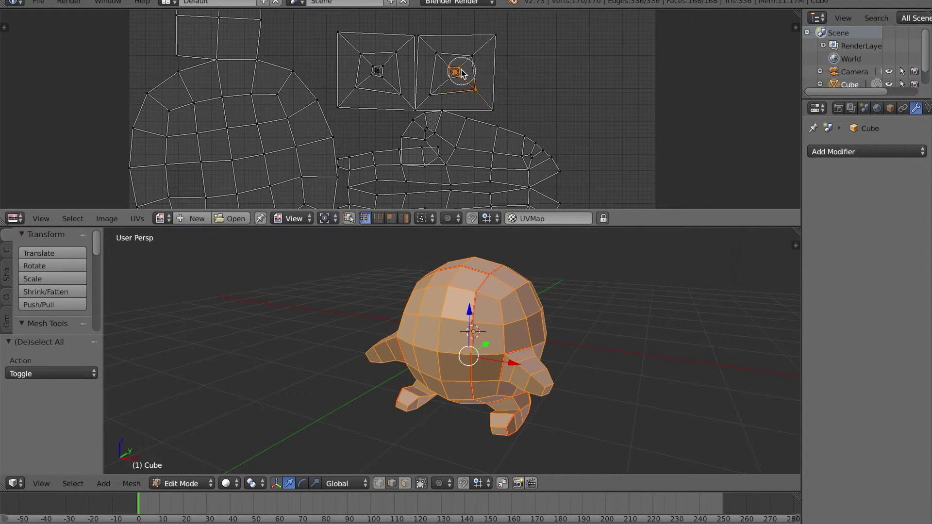
key("Escape")
key("a")
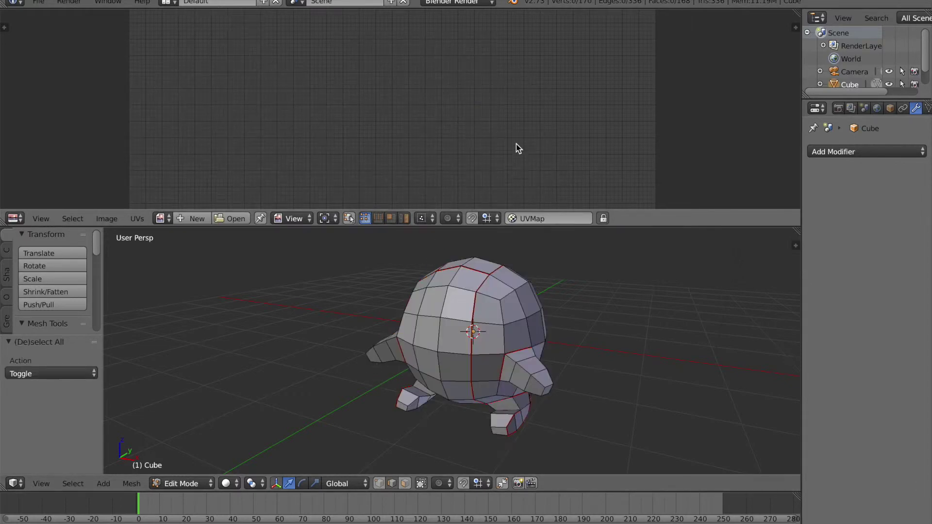
key("a")
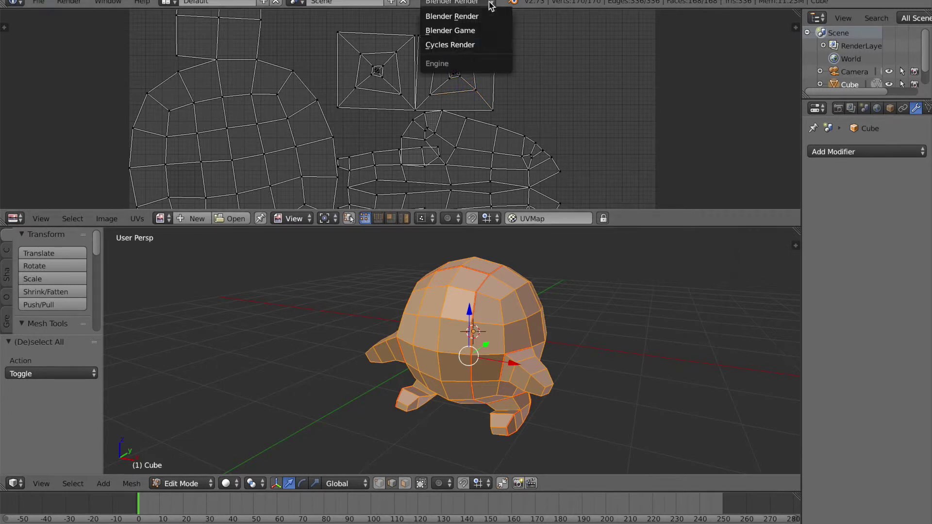
Switch the render engine to Cycles Render and reselect the whole mesh in Edit Mode
left_click(475, 46)
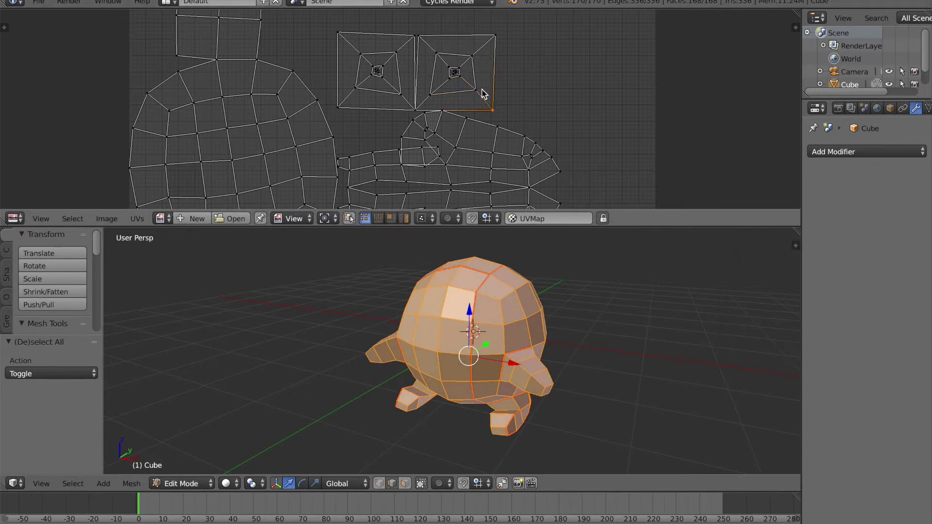
key("a")
key("a")
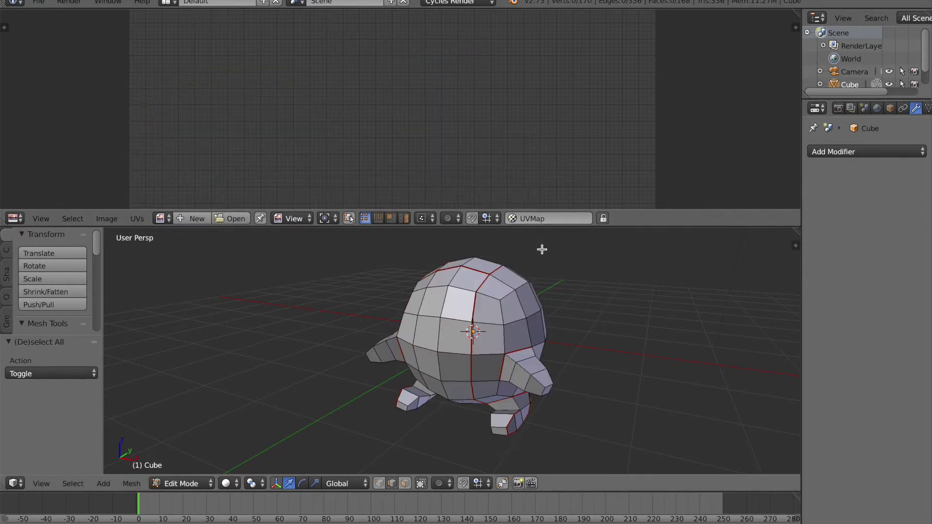
key("a")
key("Tab")
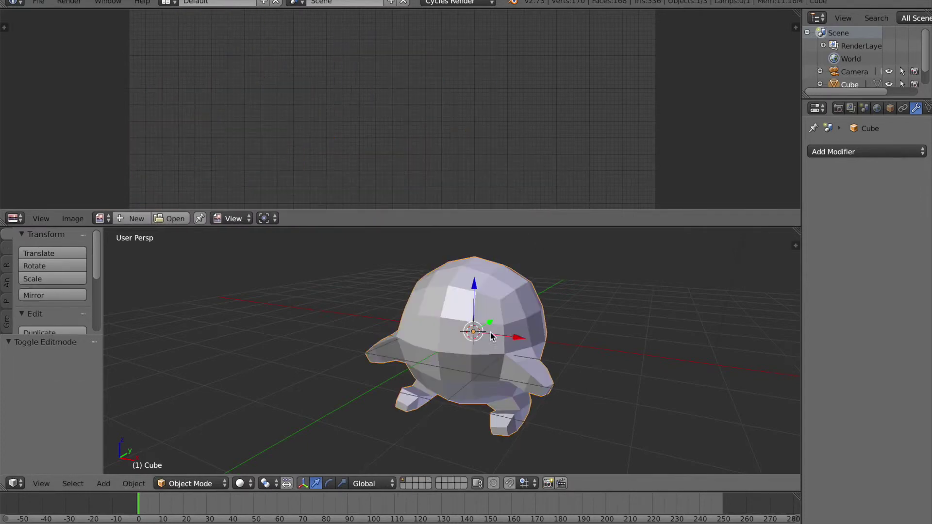
key("a")
key("a")
key("Tab")
key("a")
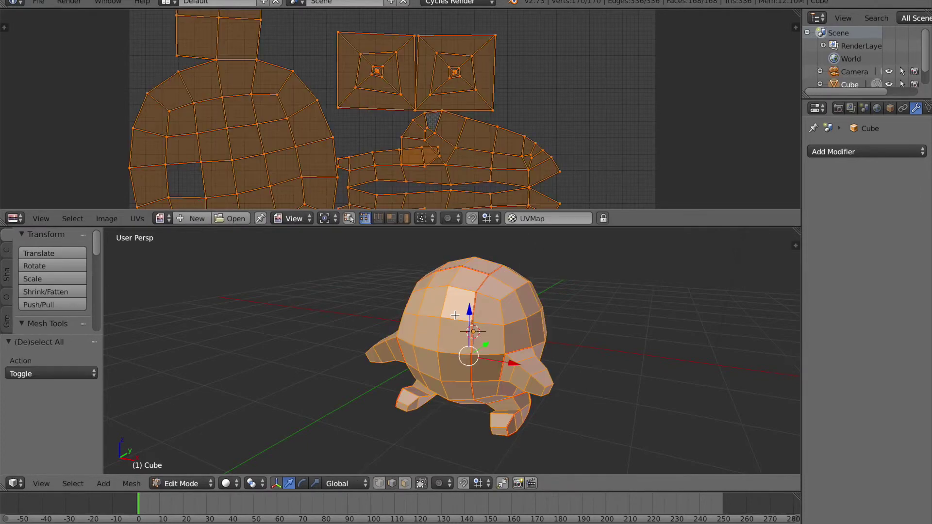
Pick a corner vertex of a square UV island, and a vertex where the elongated island overlaps itself
right_click(492, 110)
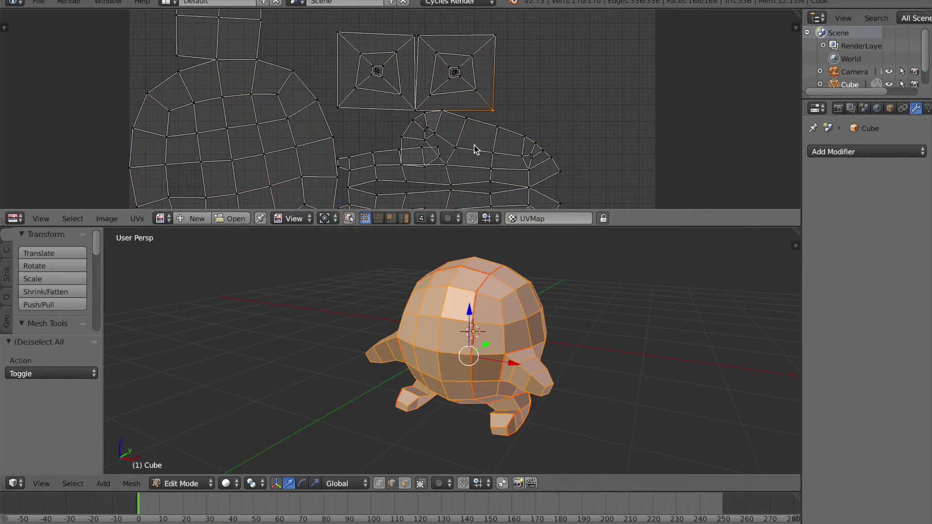
scroll(451, 170, "up", 1)
right_click(448, 171)
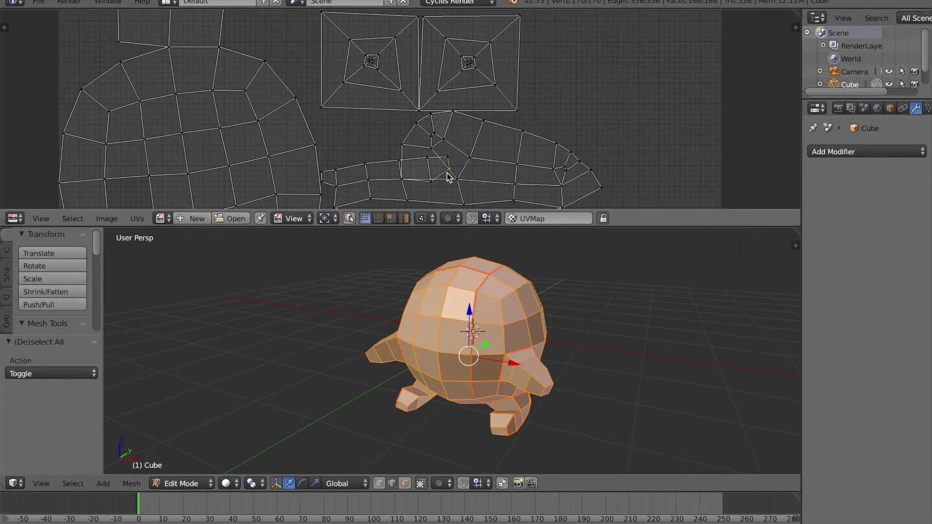
Inspect the square islands, the overlapping parts of the elongated island and the lower edge of the rounded island up close
middle_click_drag(556, 360, 533, 275)
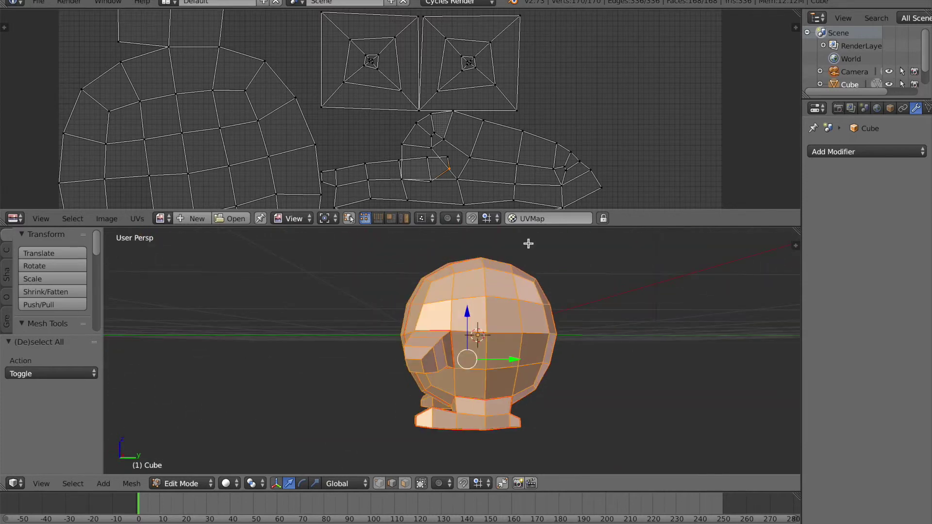
scroll(534, 143, "down", 1)
middle_click_drag(537, 137, 560, 47)
middle_click_drag(456, 141, 572, 200)
scroll(556, 124, "up", 3)
scroll(559, 99, "down", 1)
middle_click_drag(560, 98, 443, 14)
scroll(492, 36, "up", 1)
scroll(507, 89, "up", 4)
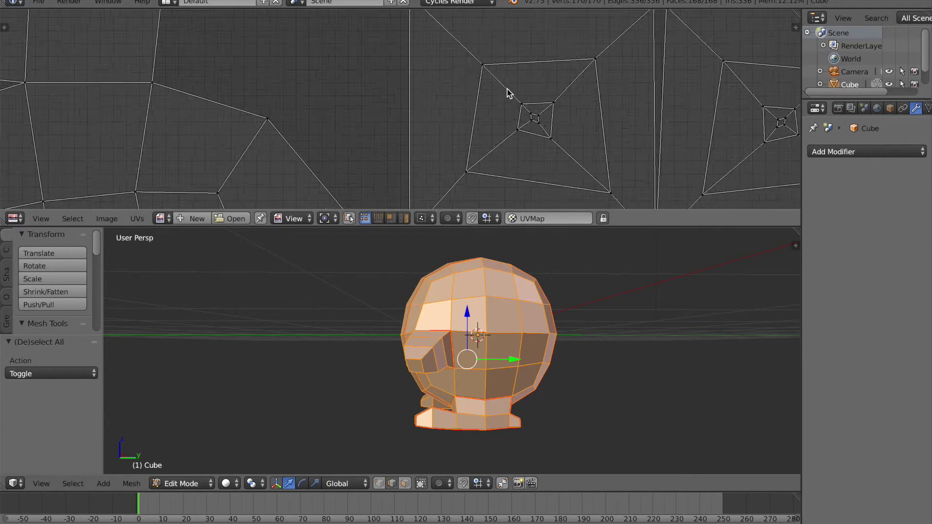
middle_click_drag(576, 87, 222, 56)
scroll(376, 90, "down", 10)
scroll(360, 152, "down", 1)
middle_click_drag(361, 152, 471, 245)
scroll(360, 101, "up", 5)
scroll(286, 100, "up", 2)
scroll(461, 195, "up", 1)
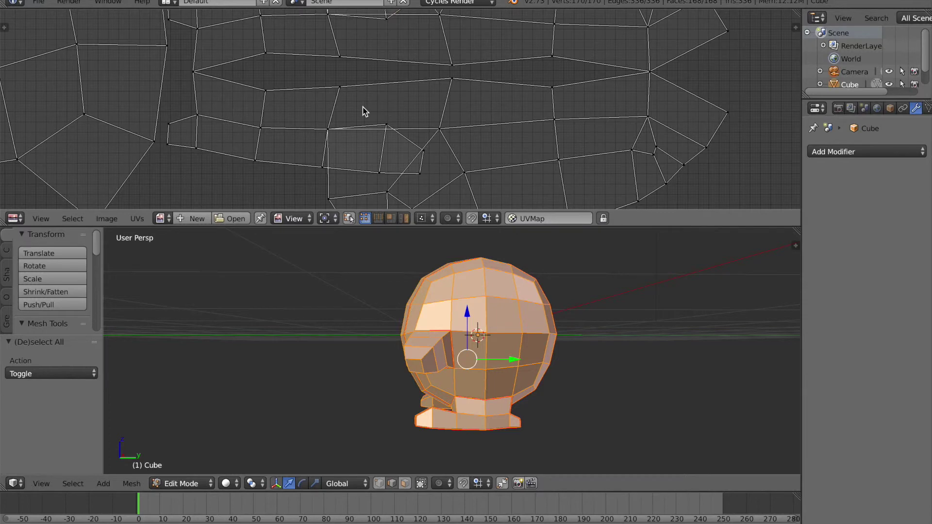
middle_click_drag(363, 107, 451, 207)
scroll(428, 92, "down", 1)
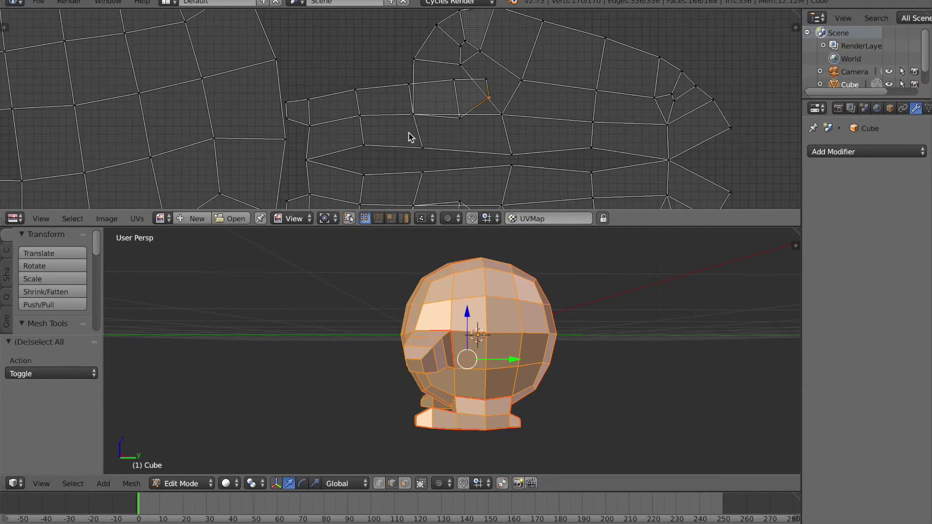
middle_click_drag(349, 109, 484, 4)
scroll(335, 164, "down", 1)
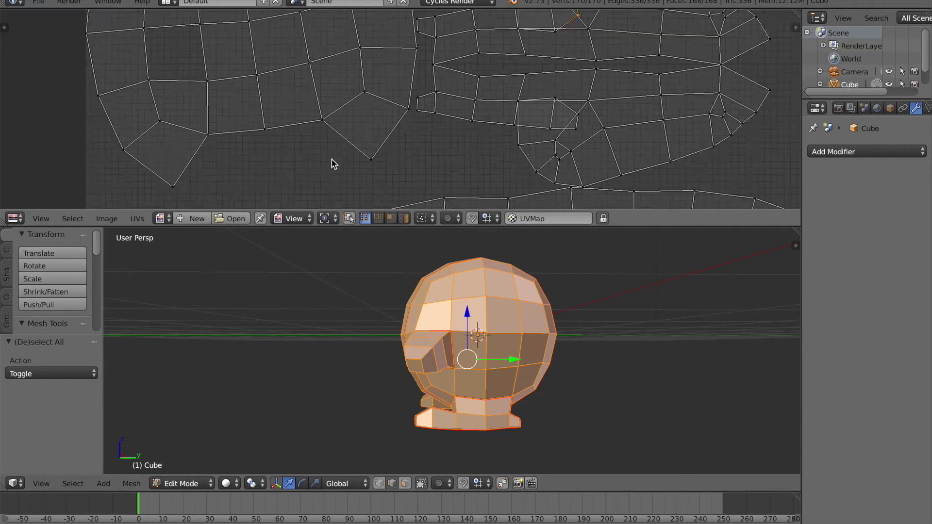
scroll(306, 136, "down", 3)
scroll(388, 354, "down", 1)
Compare the large body islands in the UV layout with the body and arms of the model
middle_click_drag(313, 343, 391, 337)
scroll(441, 319, "up", 6)
key("a")
key("a")
scroll(378, 332, "down", 1)
scroll(391, 334, "up", 1)
scroll(394, 148, "down", 3)
scroll(510, 112, "down", 1)
scroll(517, 121, "up", 1)
key("a")
scroll(407, 195, "up", 1)
middle_click_drag(405, 185, 402, 130)
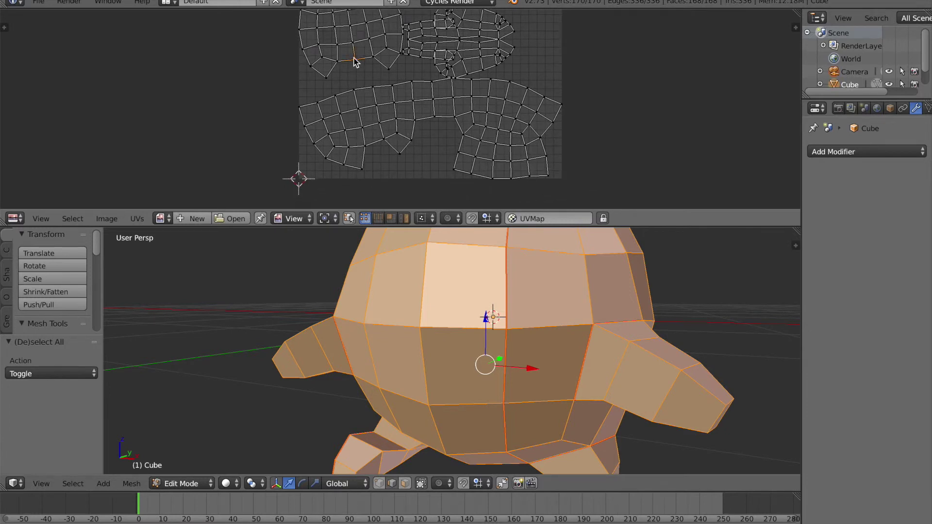
middle_click_drag(357, 109, 376, 146)
middle_click_drag(367, 53, 388, 141)
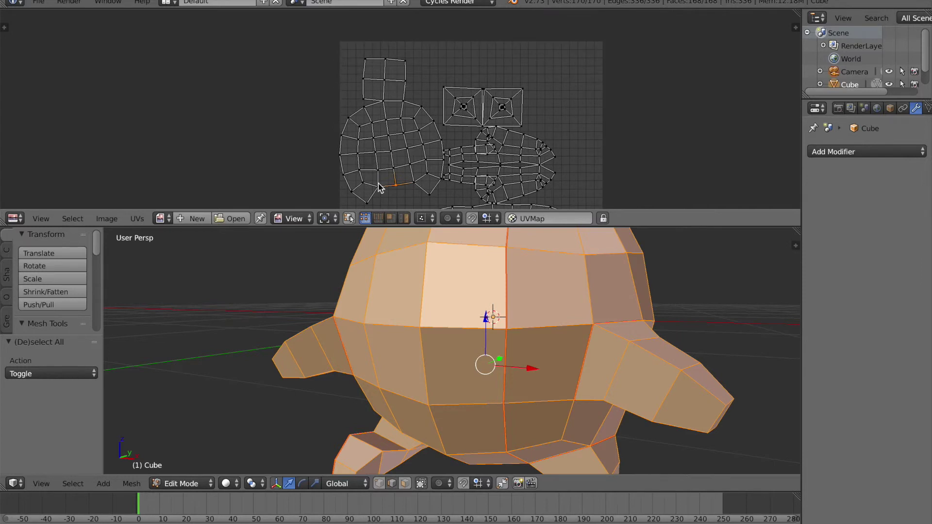
middle_click_drag(375, 173, 366, 28)
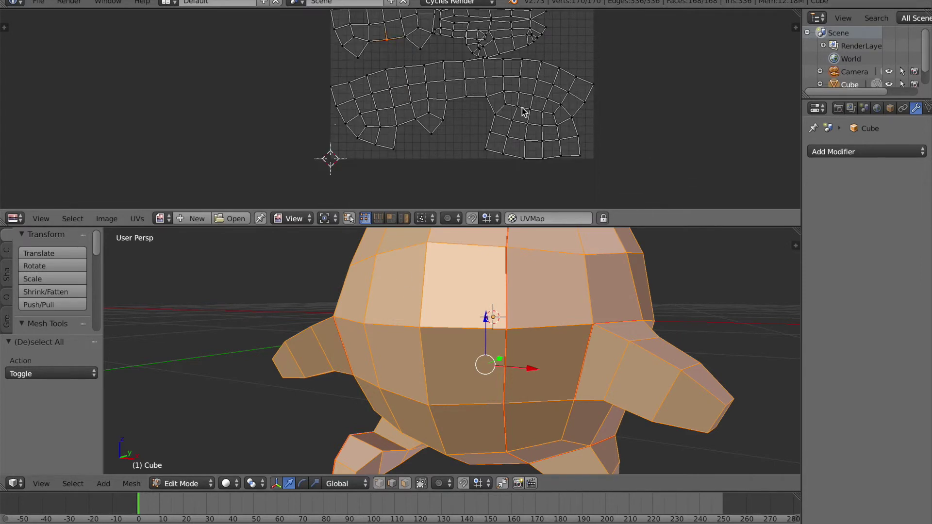
Set the 3D view's viewport shading to Rendered with the whole creature in view from the front
middle_click_drag(390, 325, 414, 335)
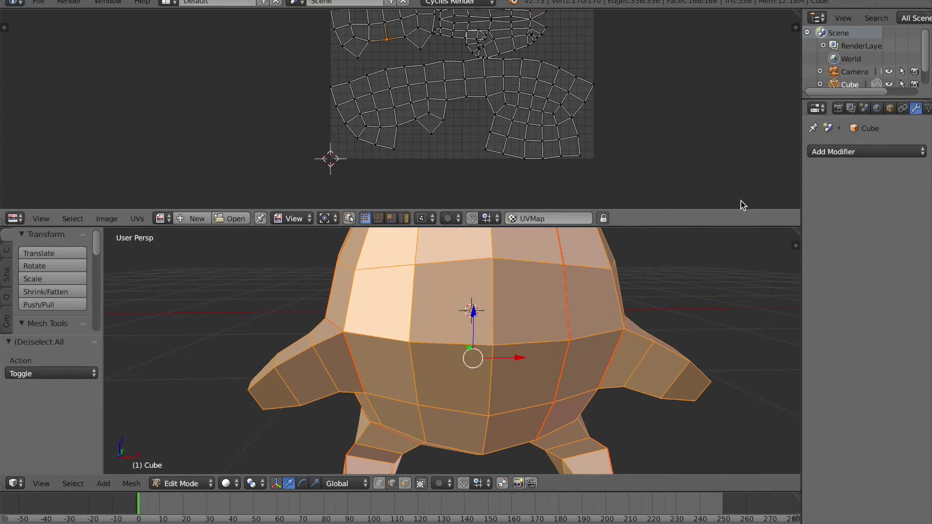
scroll(483, 354, "down", 3)
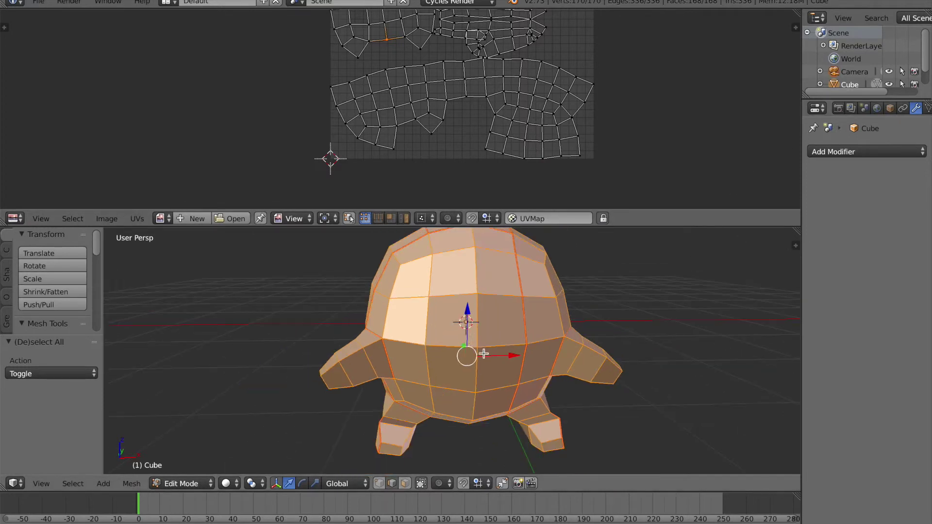
scroll(484, 354, "down", 2)
left_click(235, 482)
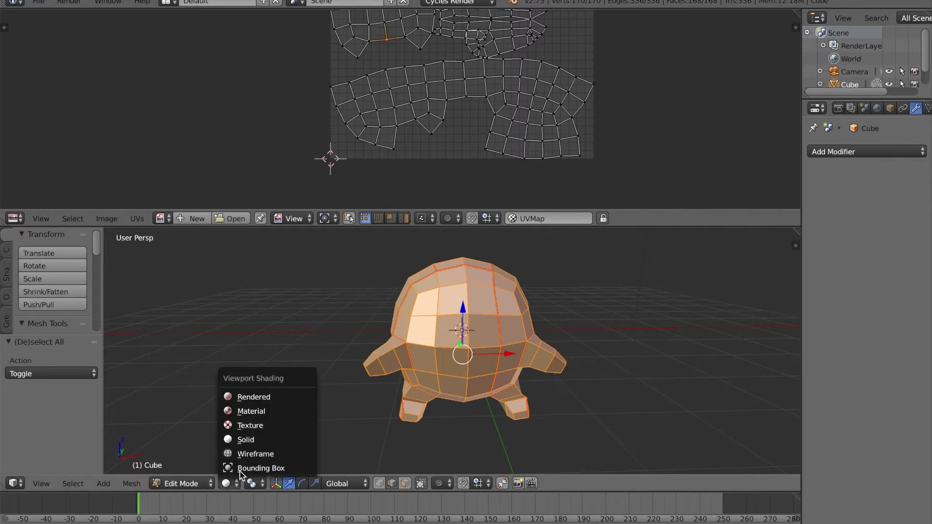
left_click(277, 397)
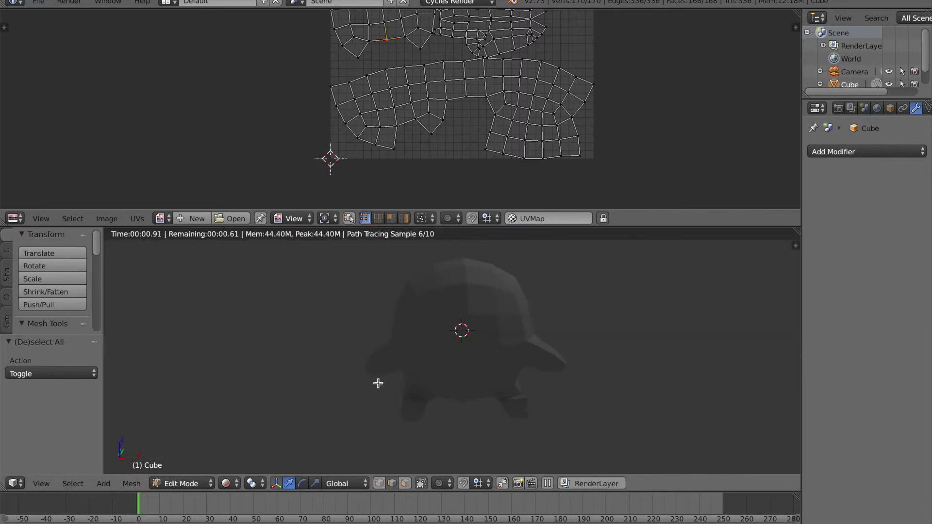
Set the 3D view's viewport shading back to Solid and view the creature from the side
mouse_move(516, 401)
middle_mouse_down()
mouse_move(480, 406)
mouse_move(454, 395)
mouse_move(514, 405)
middle_mouse_up()
left_click(226, 483)
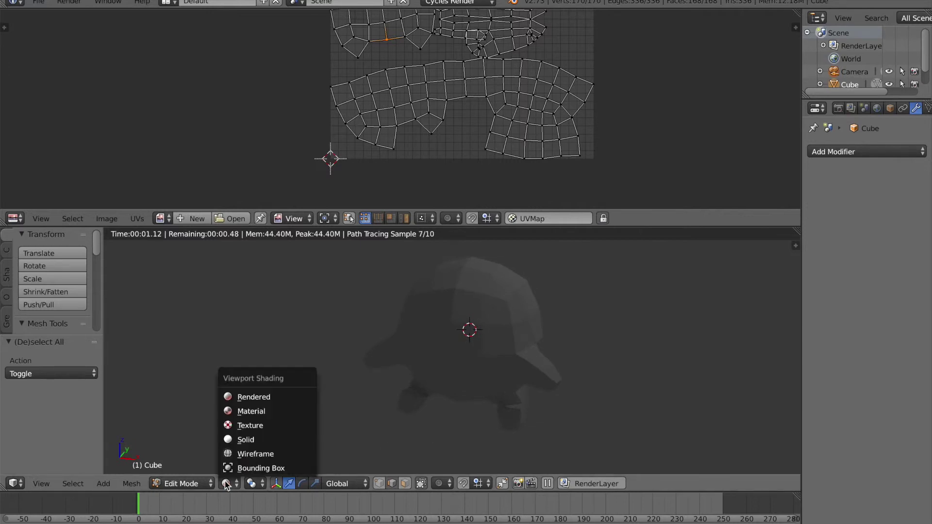
left_click(258, 439)
middle_click_drag(552, 429, 506, 416)
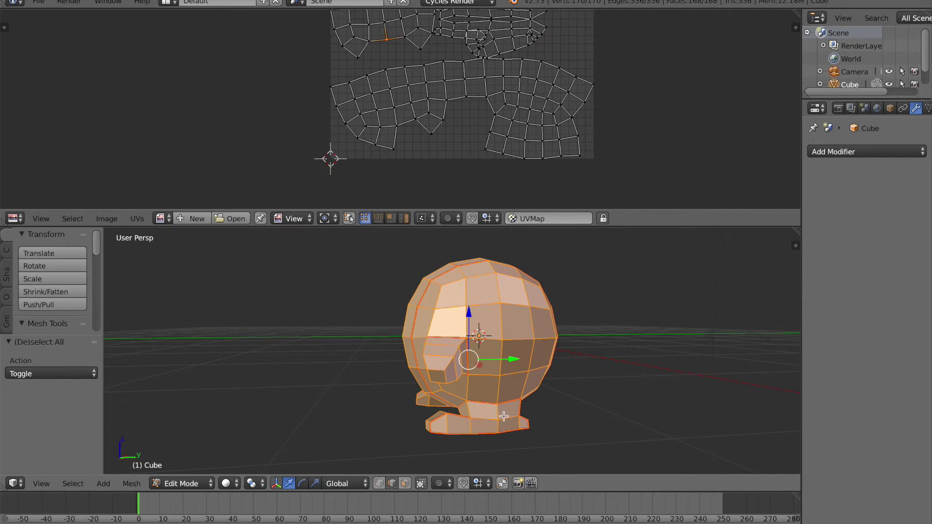
Switch the creature from Edit Mode to Object Mode and bring the whole empty UV grid into view
left_click(182, 482)
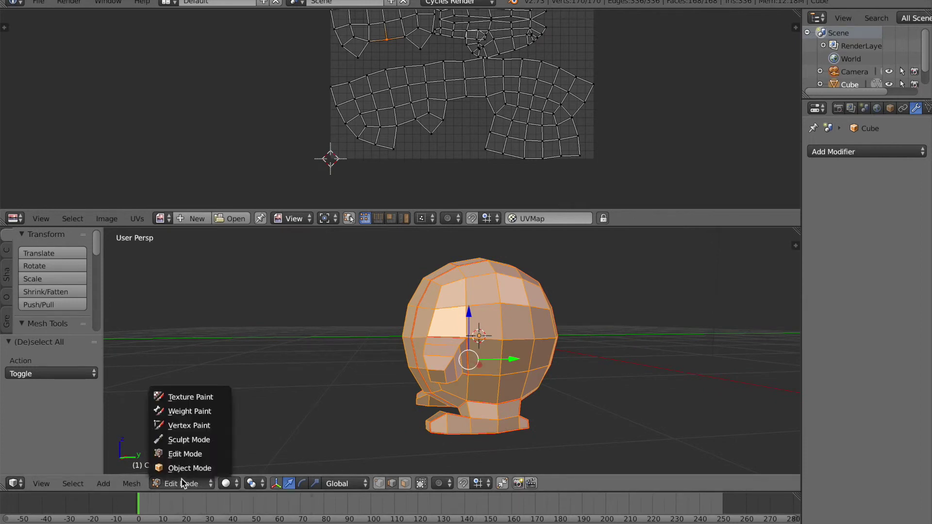
left_click(181, 469)
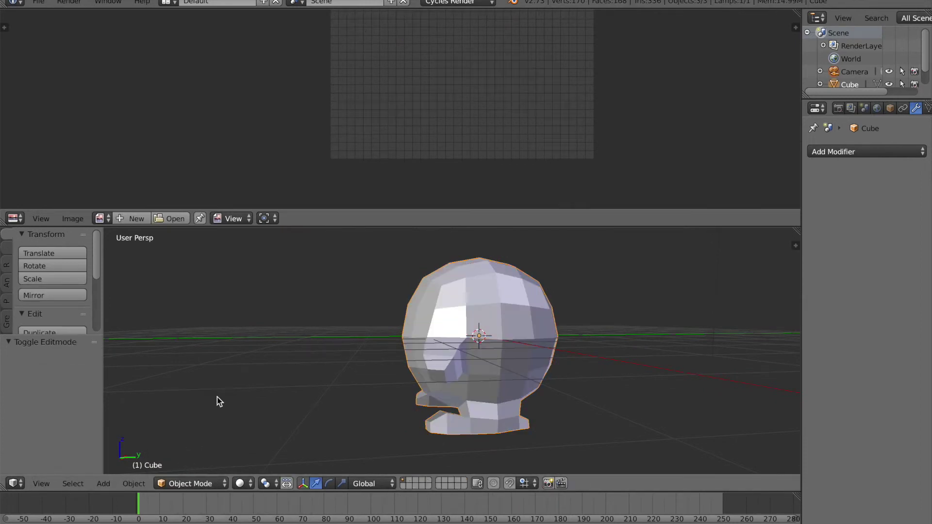
scroll(444, 151, "down", 1)
middle_click_drag(444, 151, 444, 213)
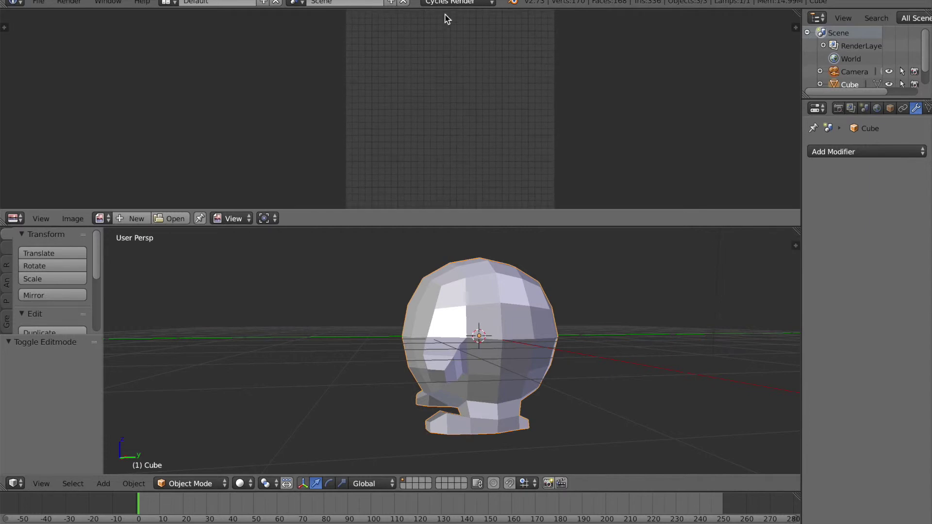
scroll(426, 89, "down", 2)
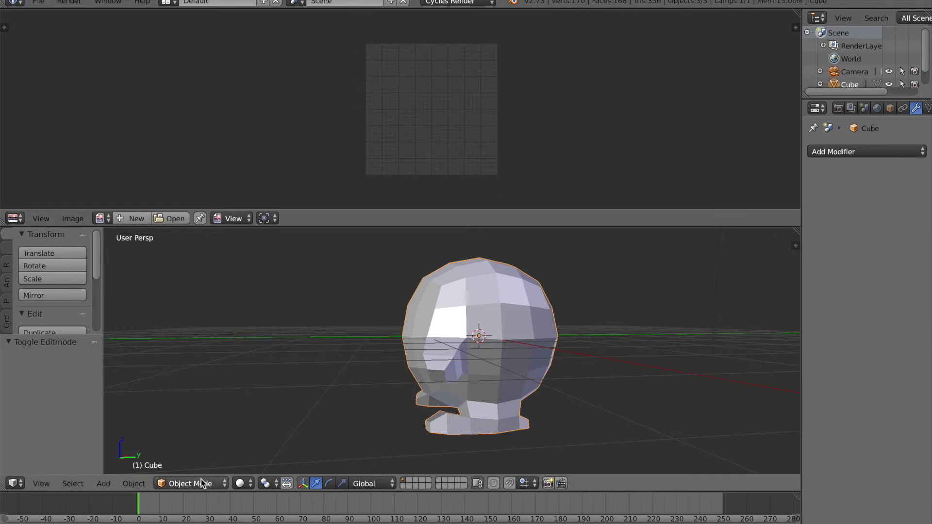
middle_click_drag(173, 295, 283, 340)
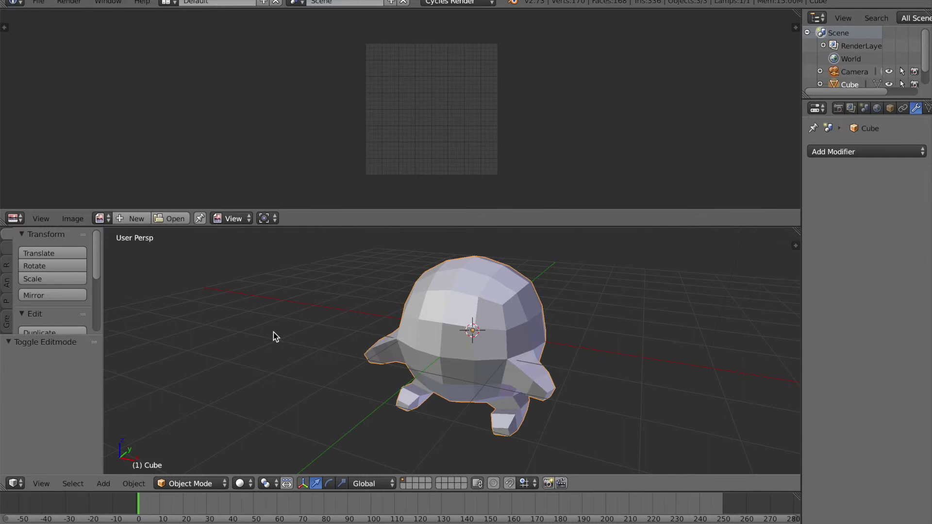
middle_click_drag(459, 360, 494, 366)
scroll(478, 348, "up", 3)
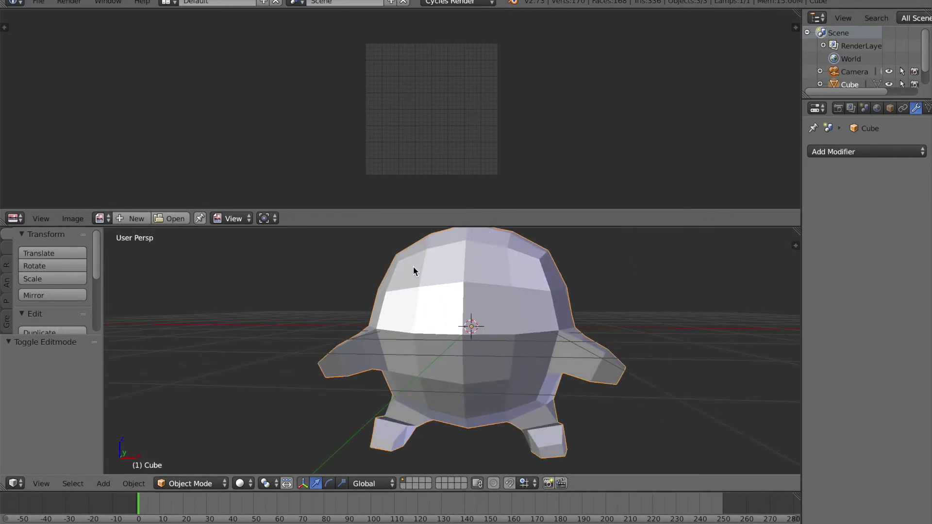
middle_click_drag(456, 373, 538, 332)
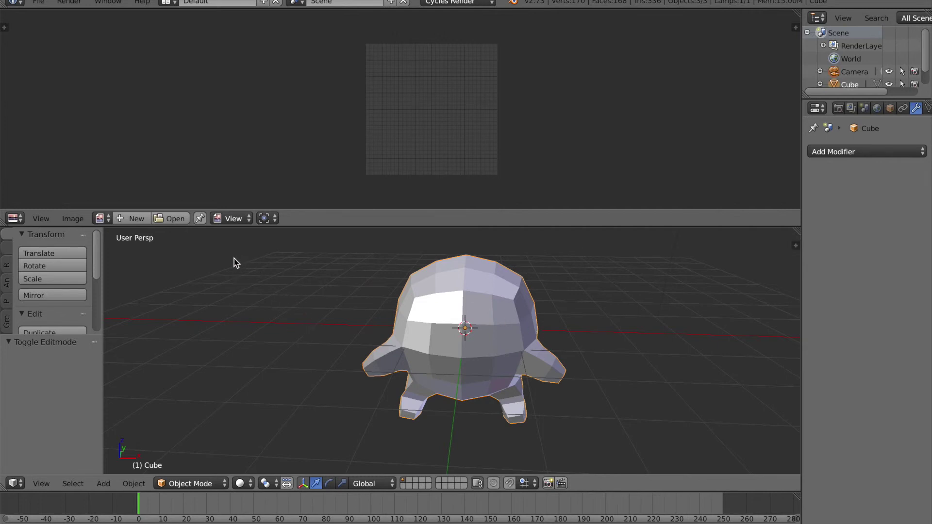
Save the Blender file in the Models folder under the name Kirby_T
key("ctrl+s")
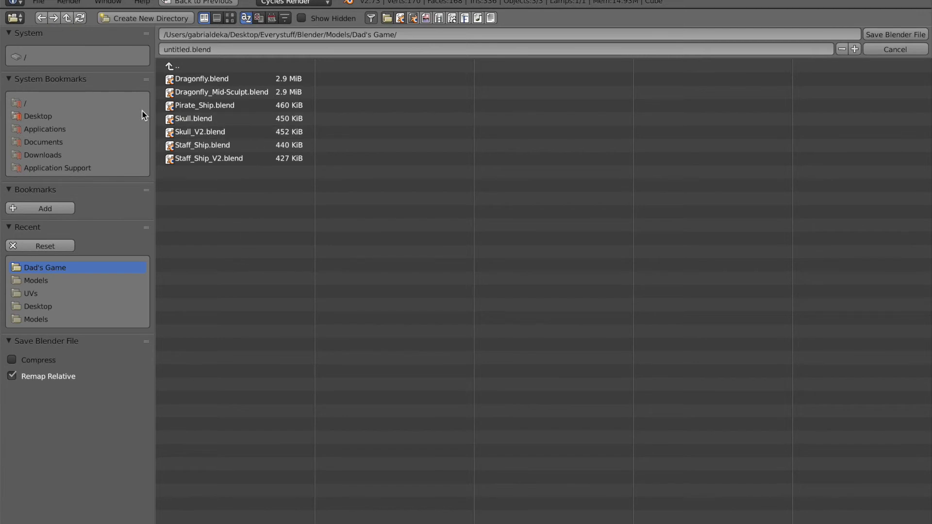
left_click(89, 279)
left_click(199, 51)
left_click_drag(191, 52, 124, 50)
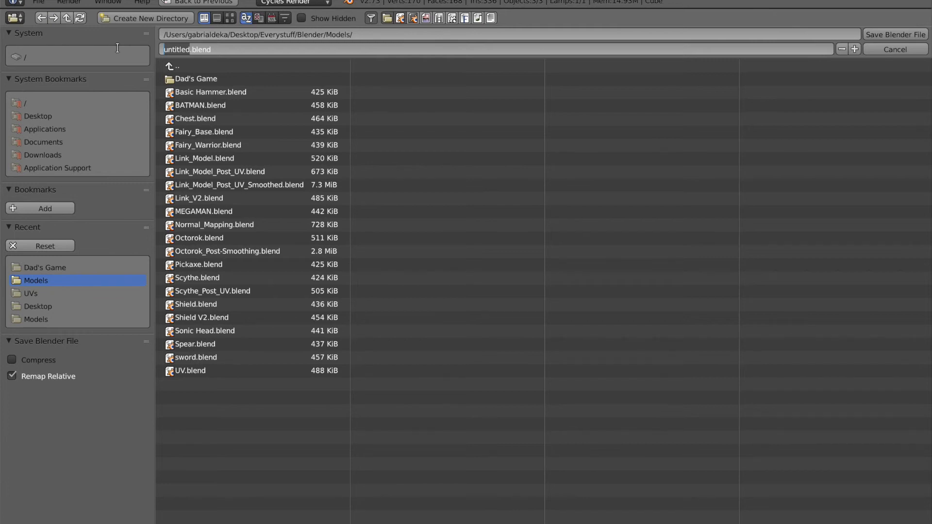
type("Kirby_T")
left_click(878, 33)
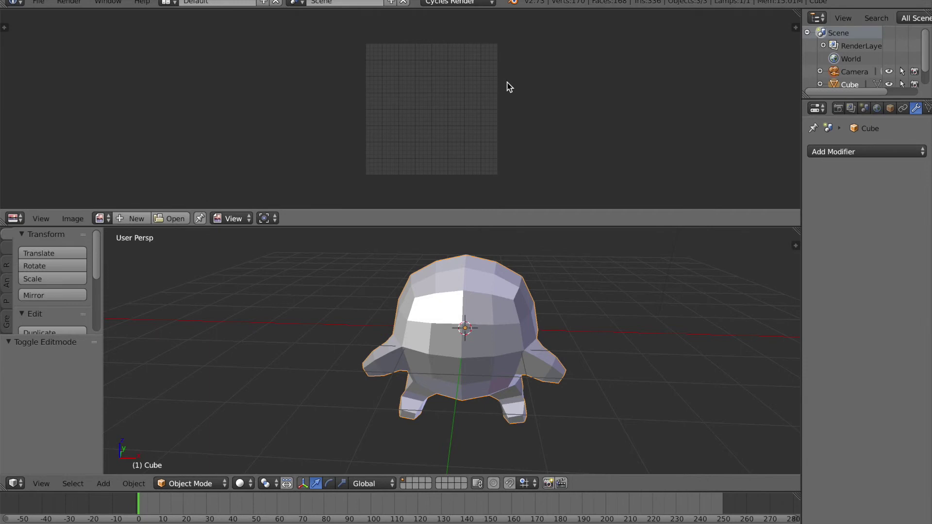
middle_click_drag(623, 341, 592, 336)
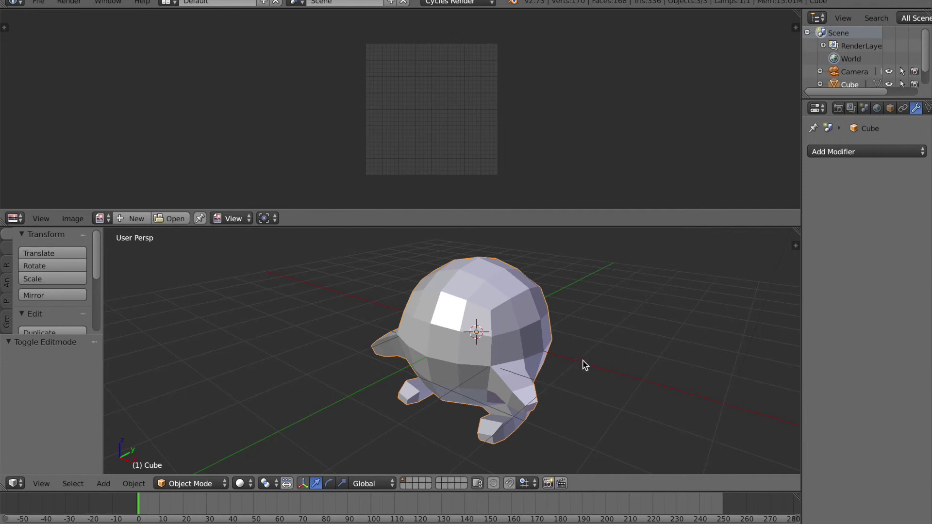
scroll(581, 357, "down", 1)
middle_click_drag(585, 348, 610, 319)
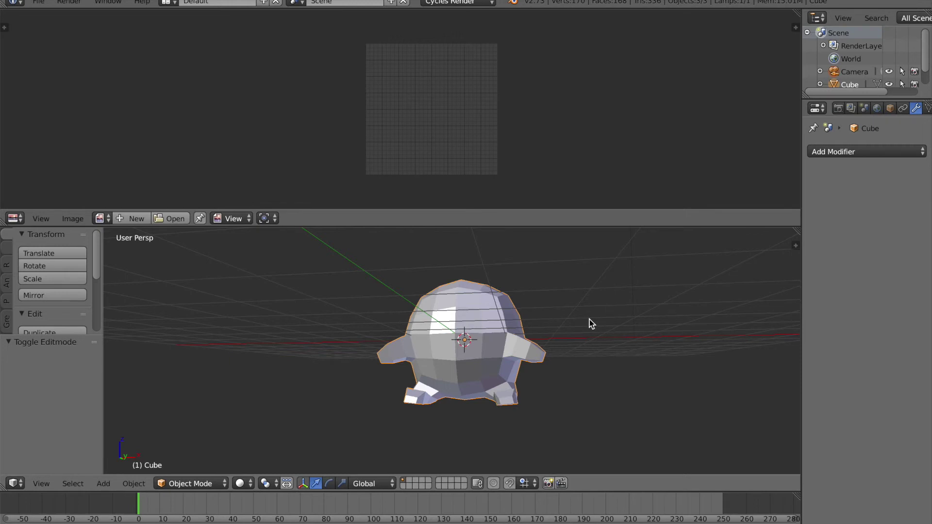
middle_click_drag(547, 350, 473, 359)
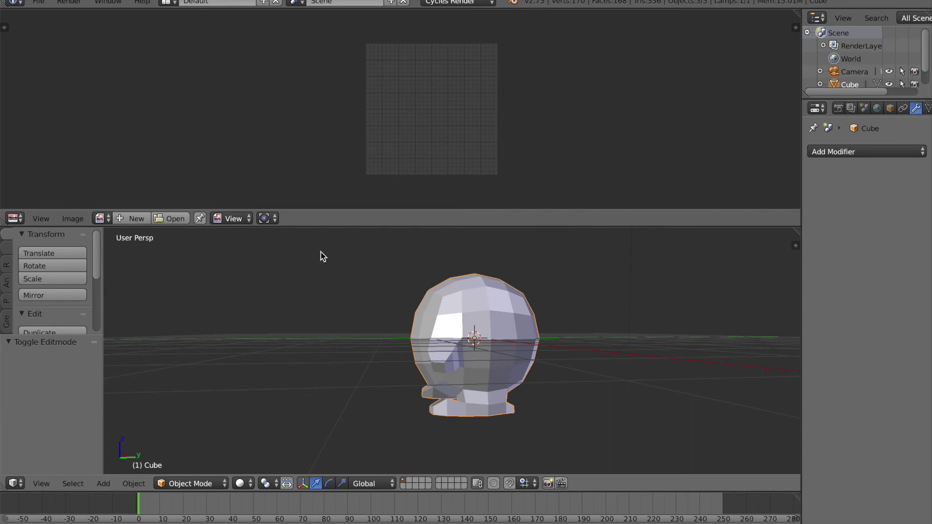
middle_click_drag(357, 353, 478, 373)
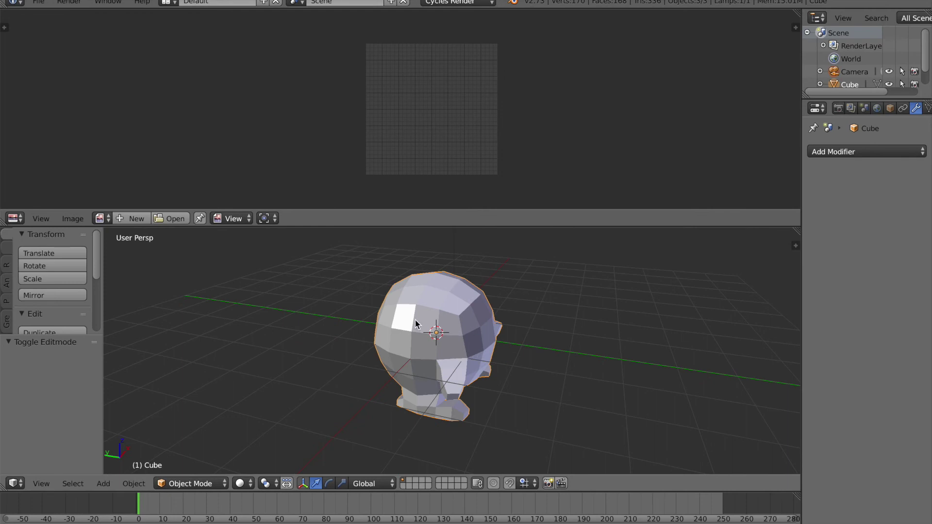